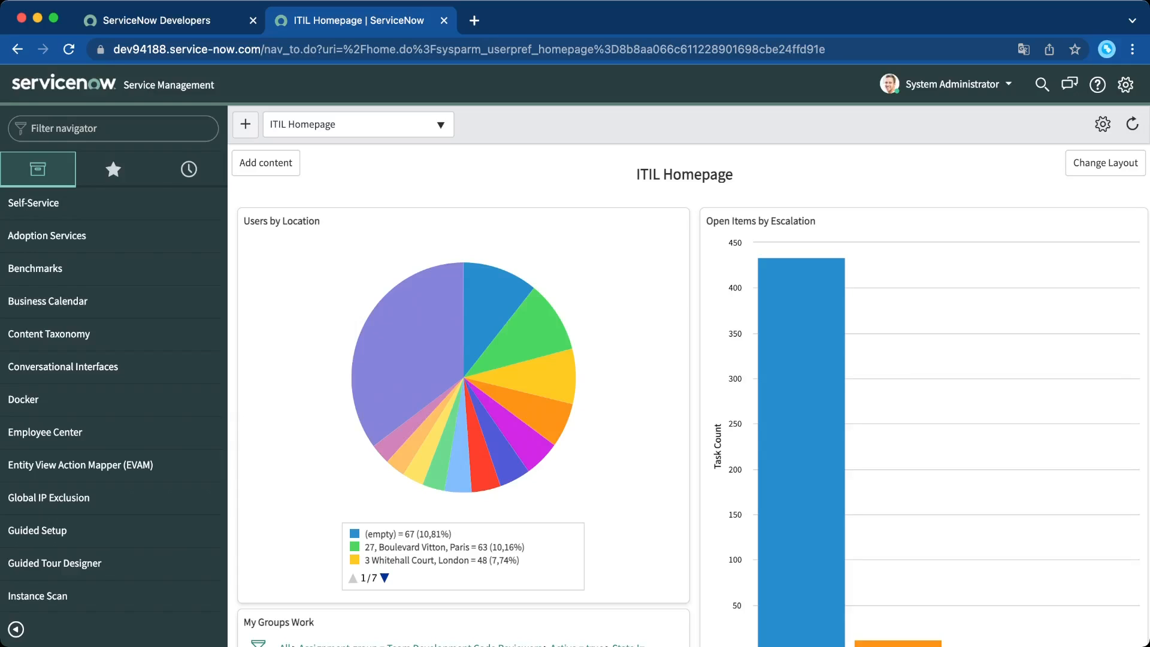
Filter the navigator for "problem" and open the form for a new problem record
click(113, 128)
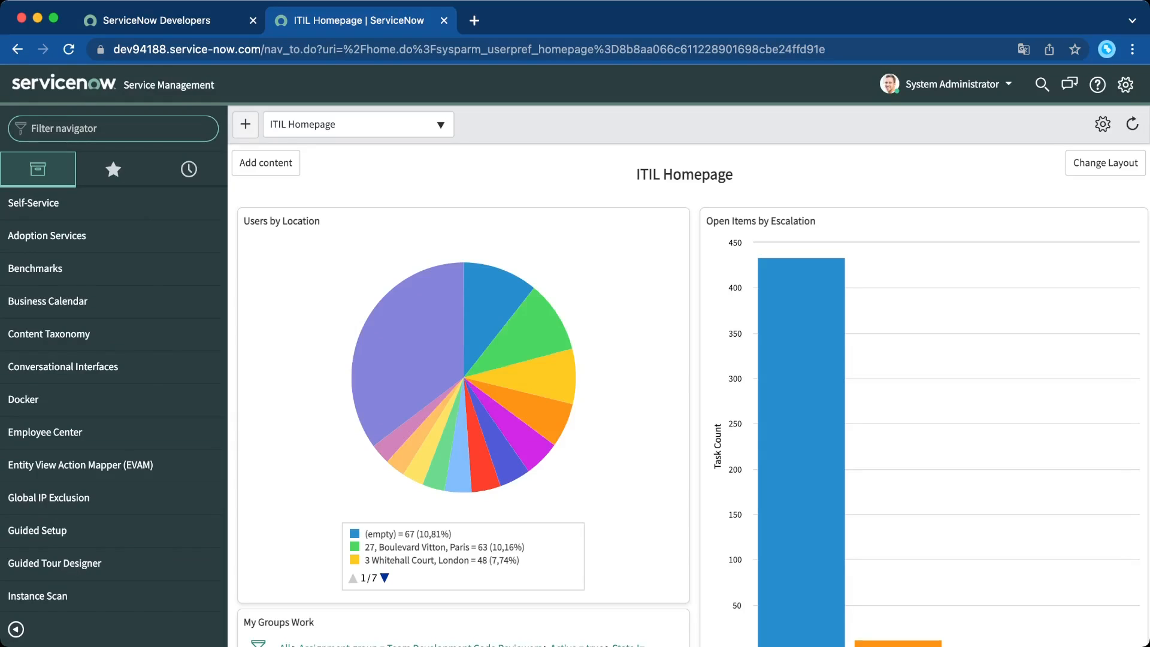
text(problem)
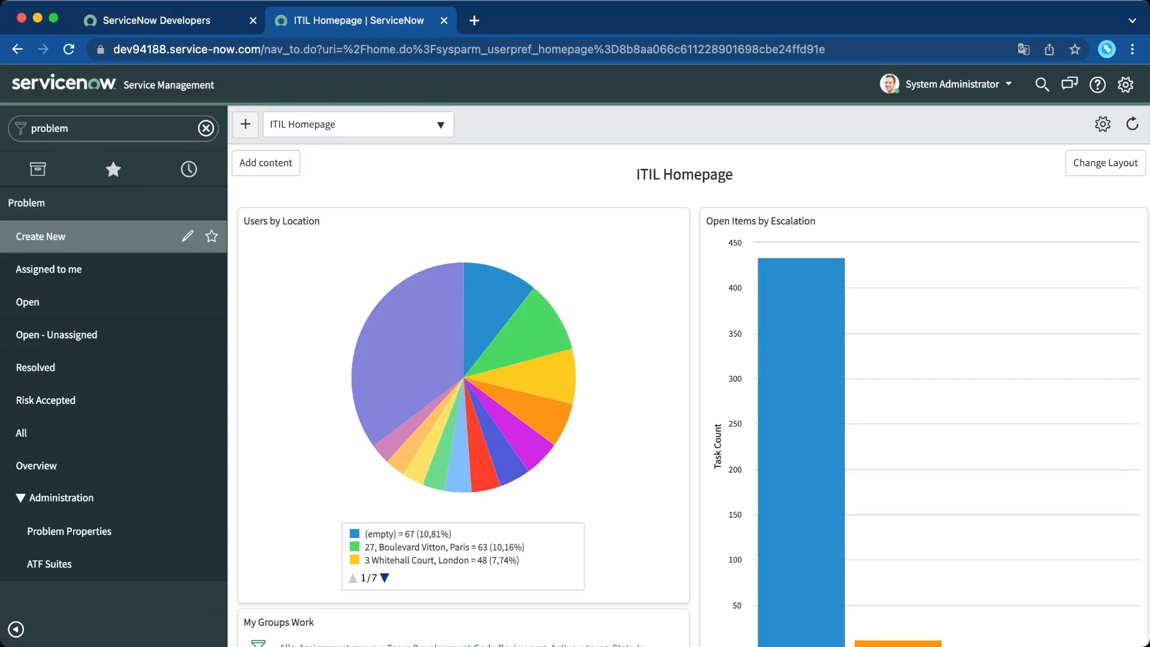
click(41, 237)
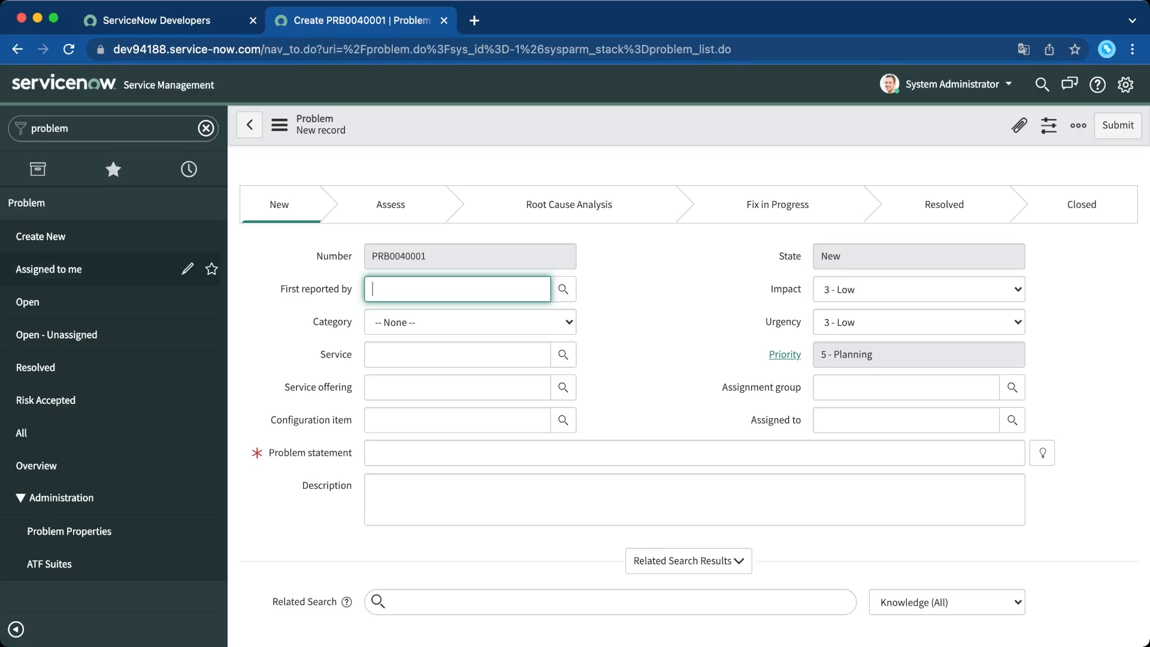
View the problem lists Assigned to me, with its filter conditions removed, then Open, Open - Unassigned, Resolved, Risk Accepted and All
click(48, 269)
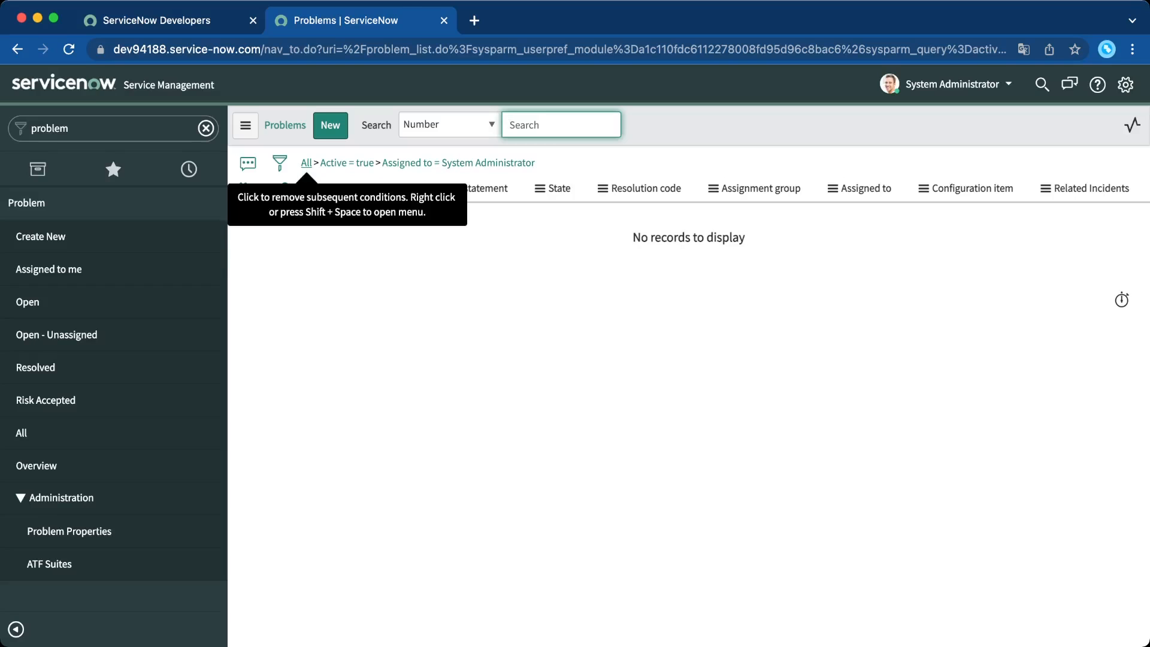
click(306, 163)
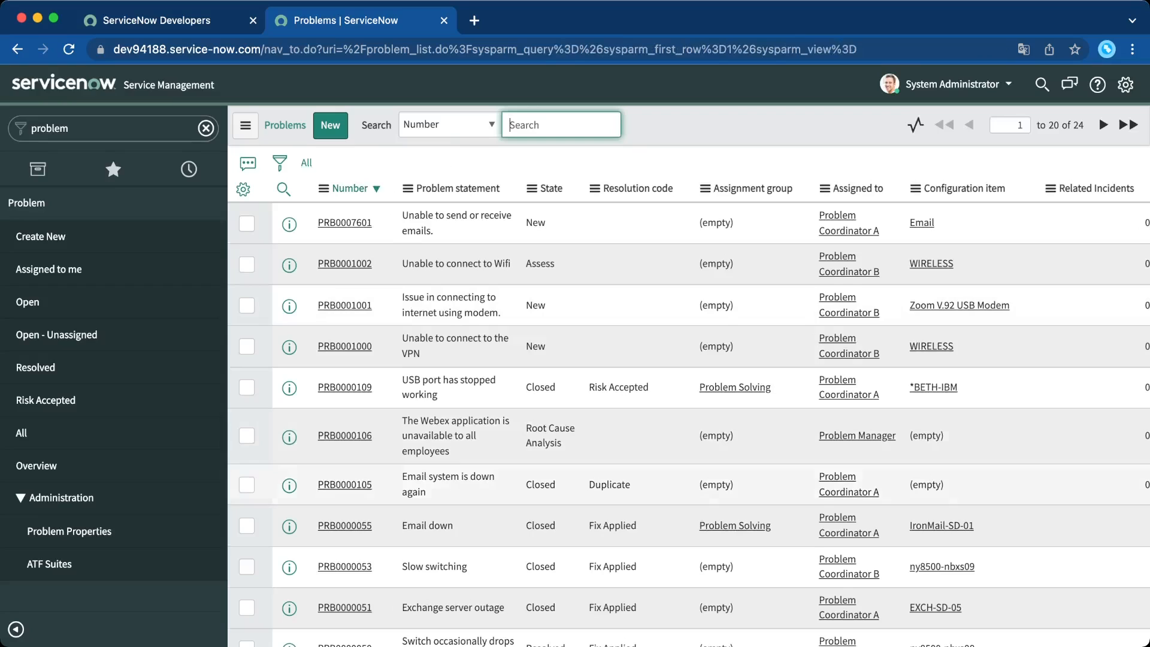
click(27, 302)
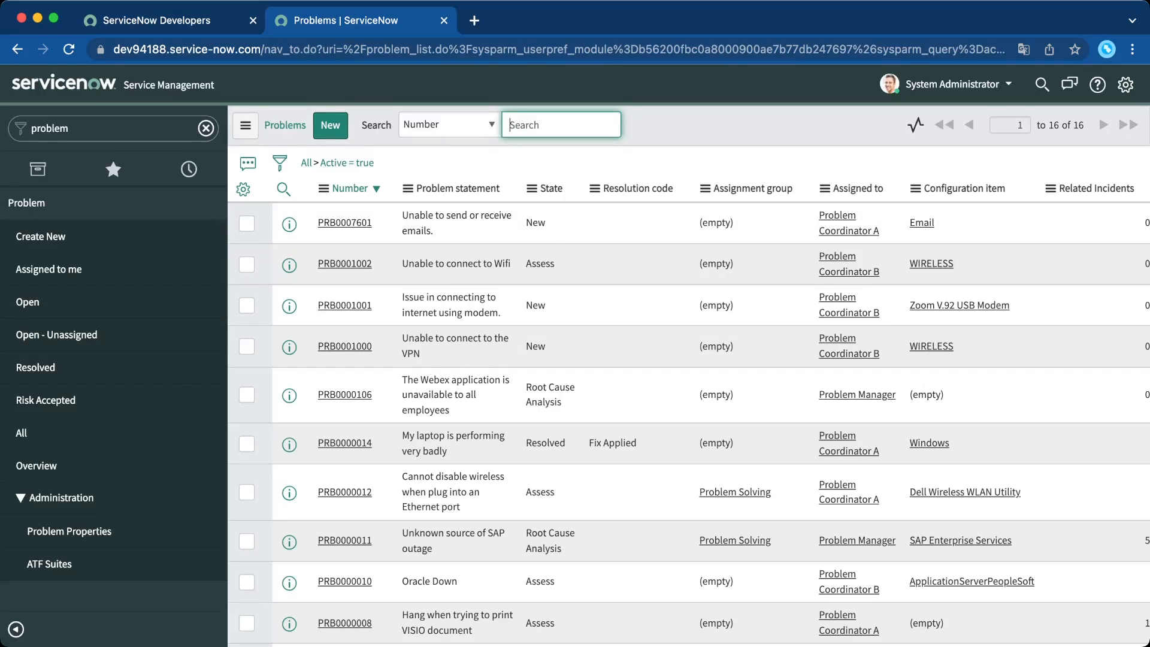
click(57, 334)
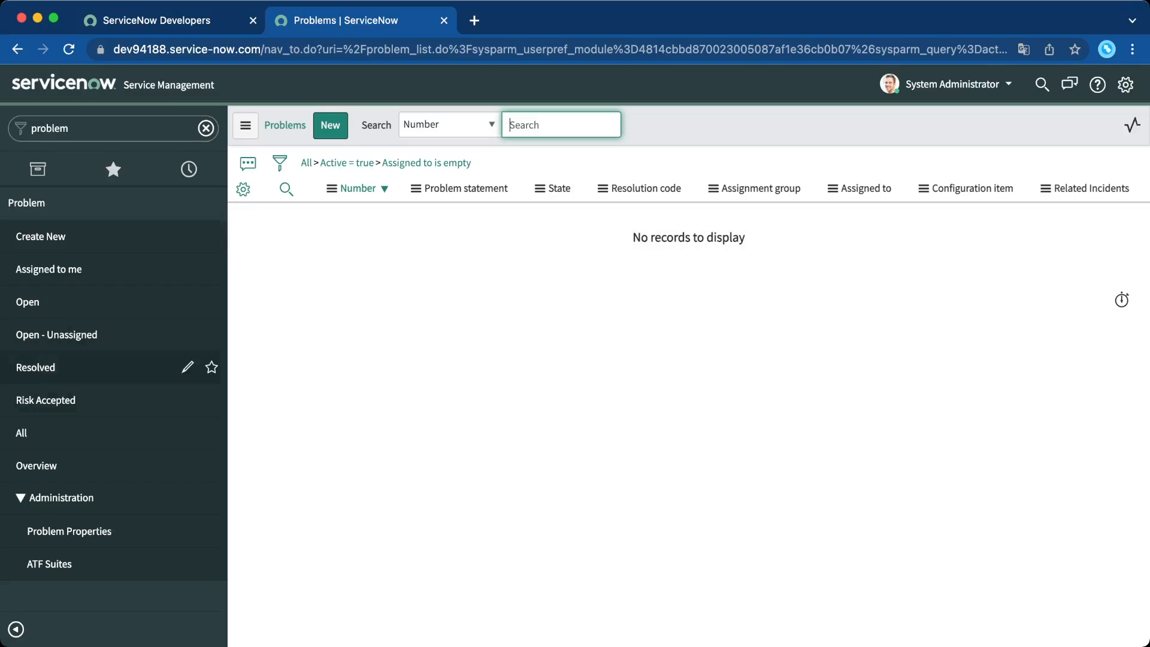
click(71, 367)
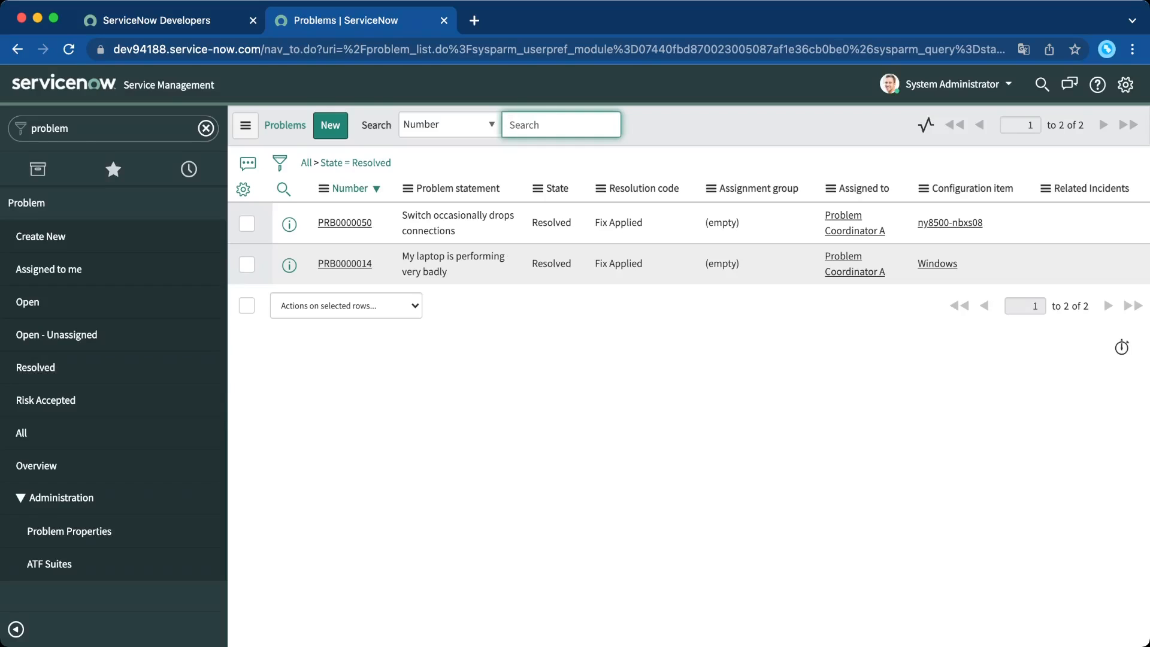
click(72, 400)
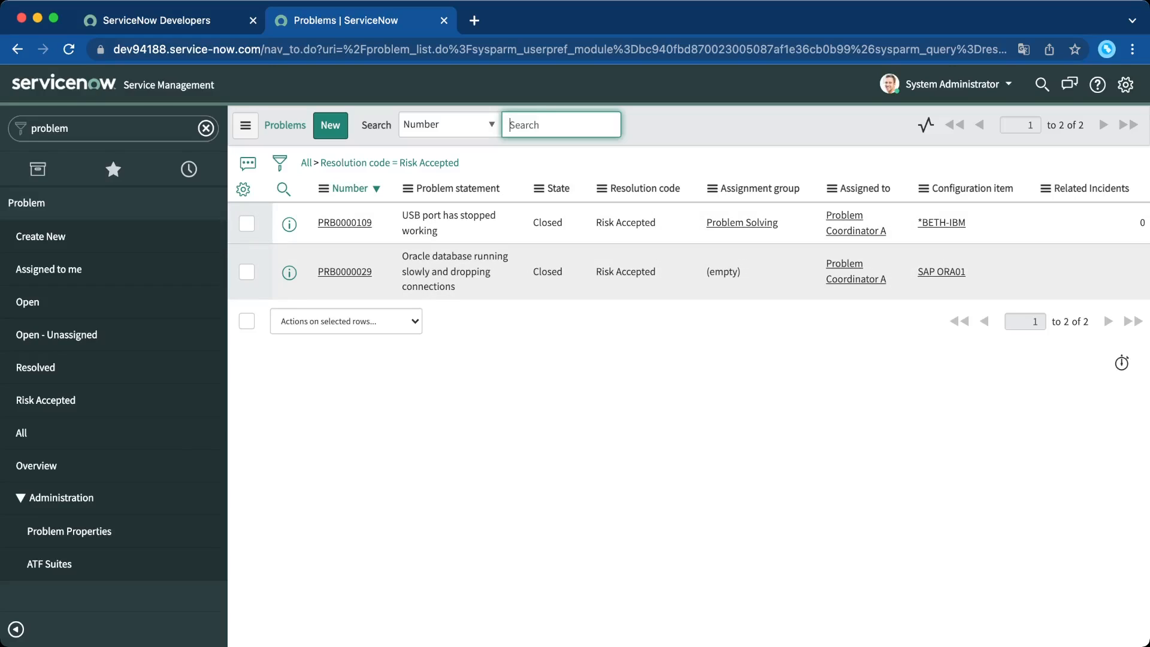
click(60, 432)
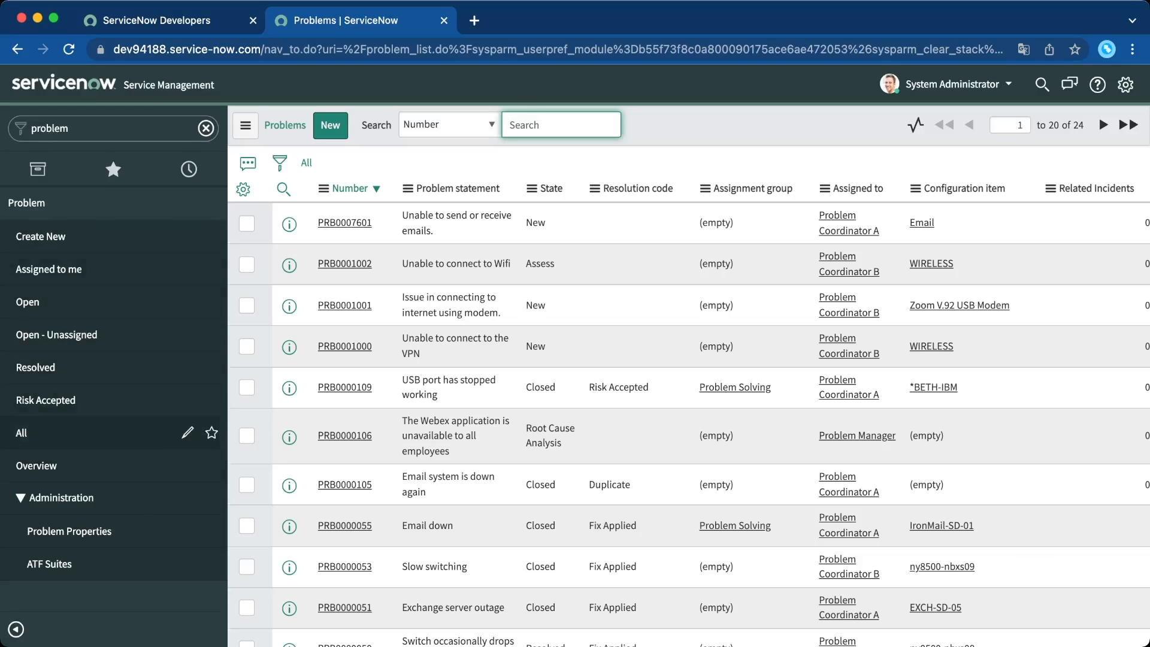
Open the Problem Overview dashboard and examine its problem scorecards and grouped charts
click(36, 467)
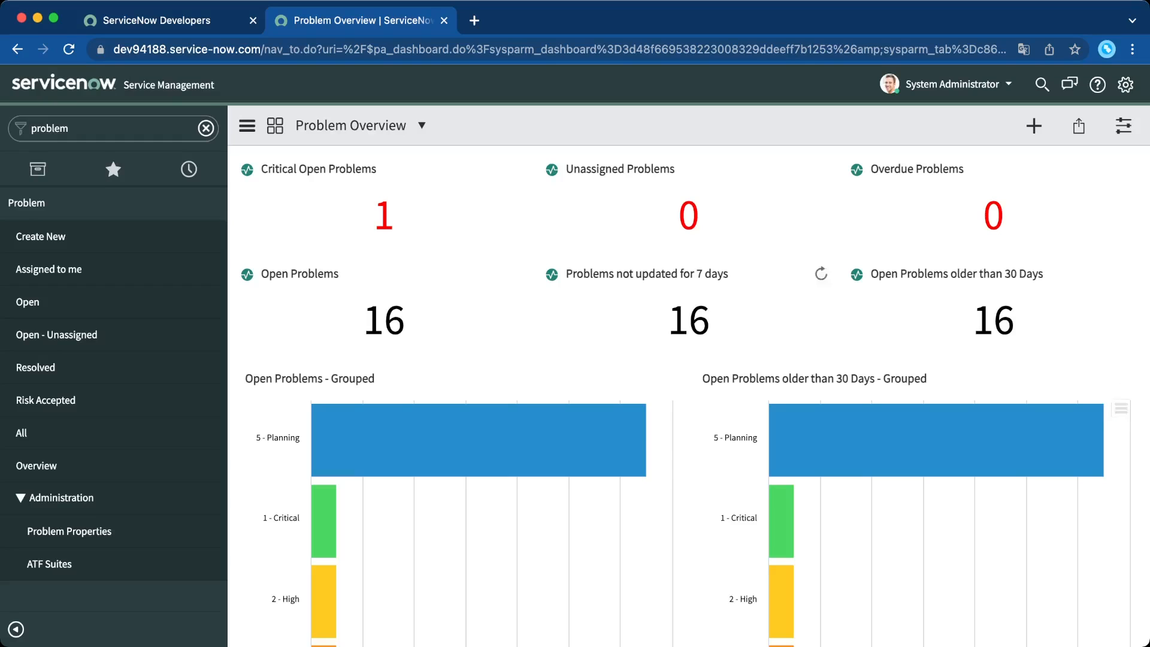
scroll(650, 440, down, 3)
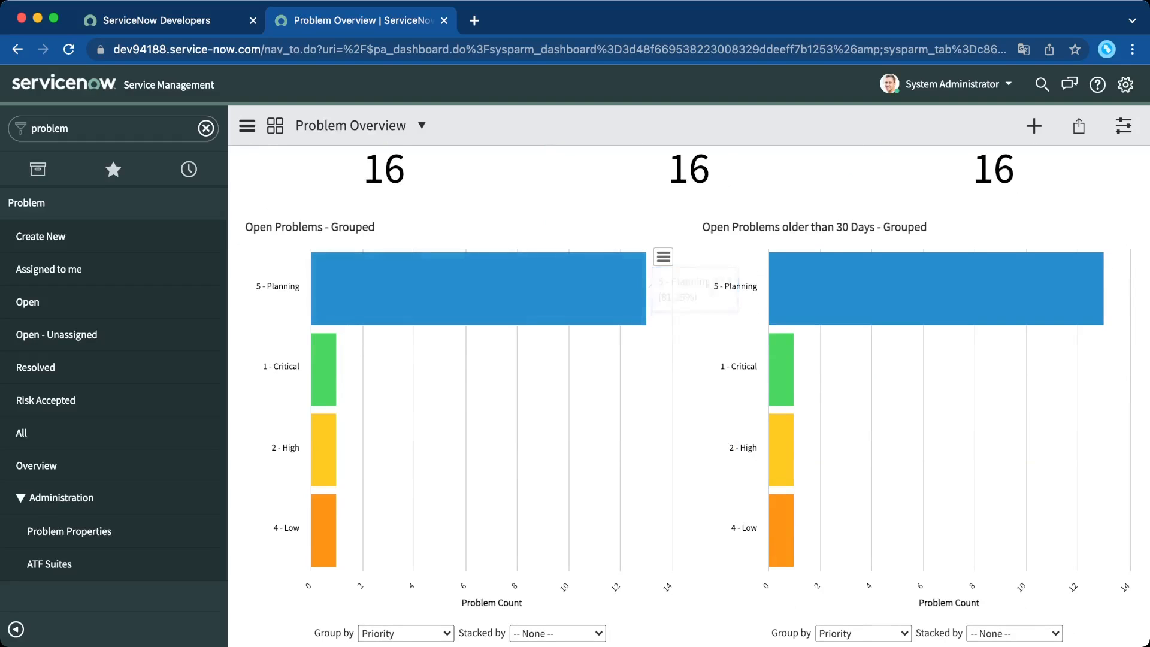
scroll(479, 287, down, 2)
scroll(479, 288, up, 5)
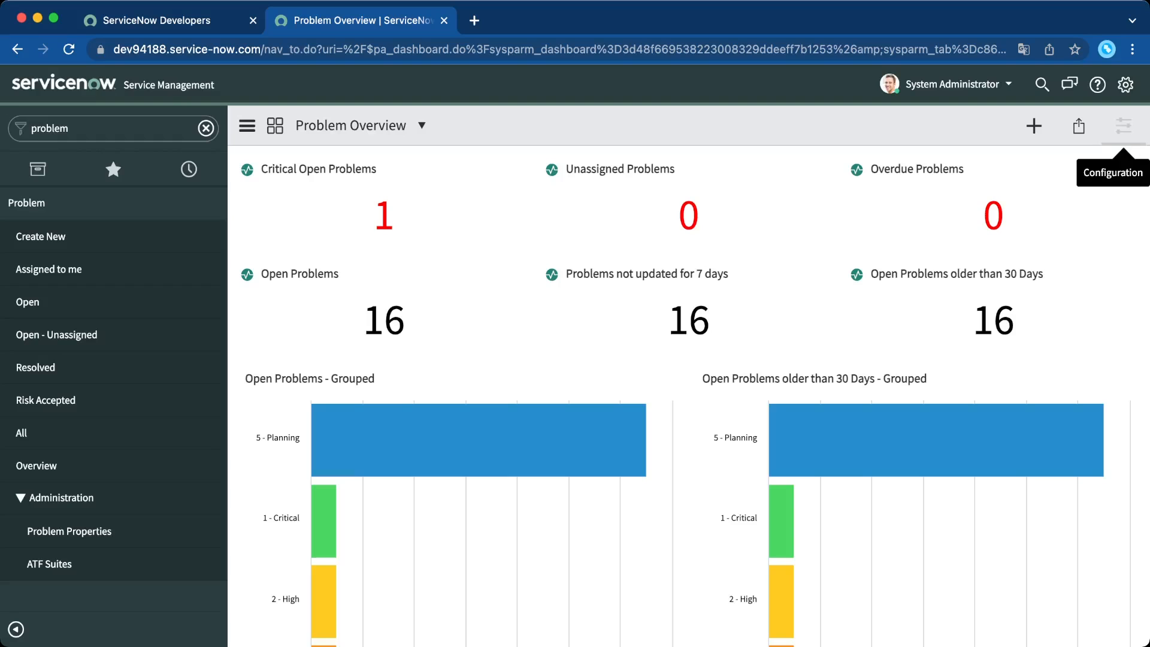
Try rearranging the scorecards on the Problem Overview dashboard in configuration mode, and put them back in their original order
click(1124, 126)
drag(731, 169, 459, 169)
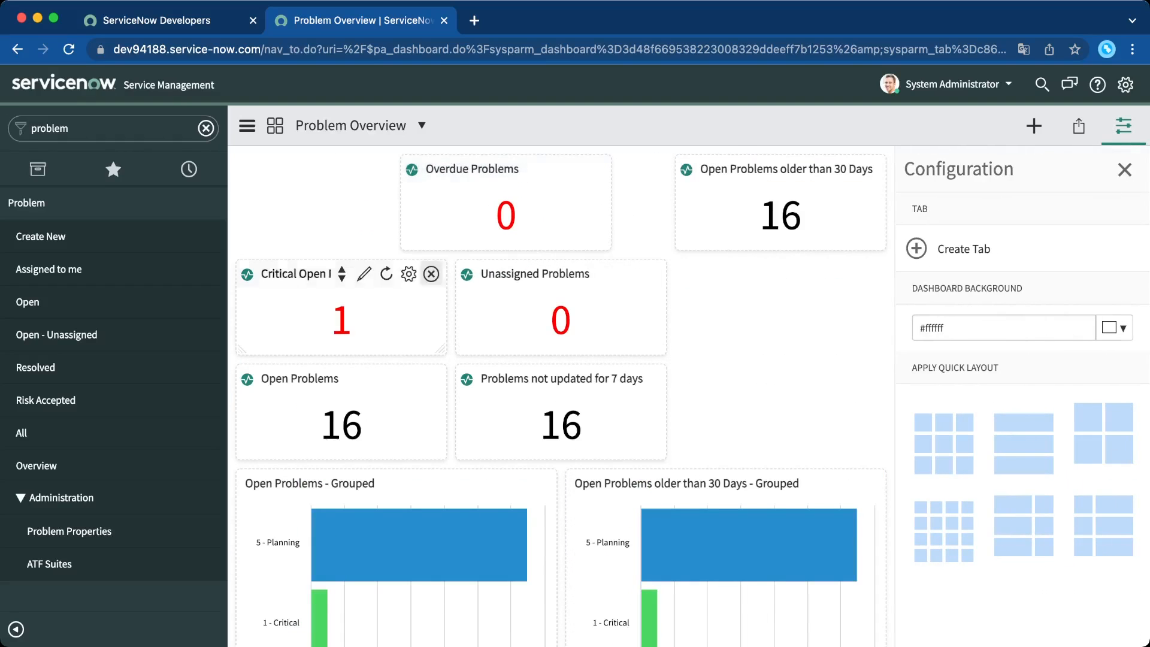
drag(299, 274, 300, 170)
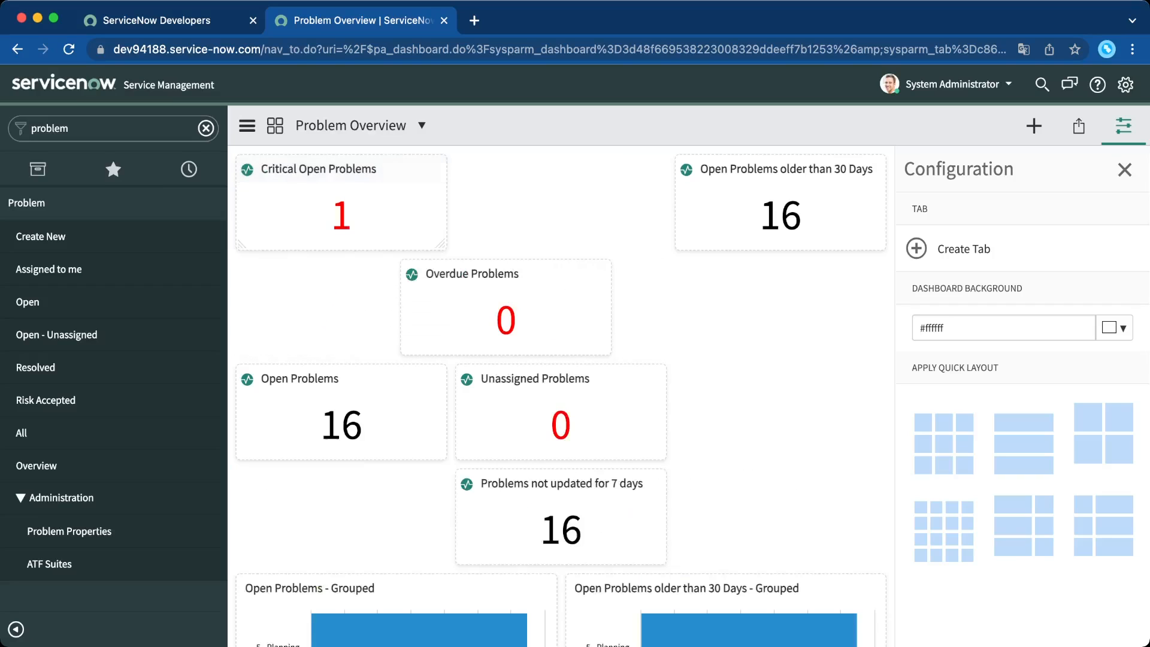
drag(528, 378, 578, 179)
drag(467, 273, 737, 174)
drag(590, 274, 521, 169)
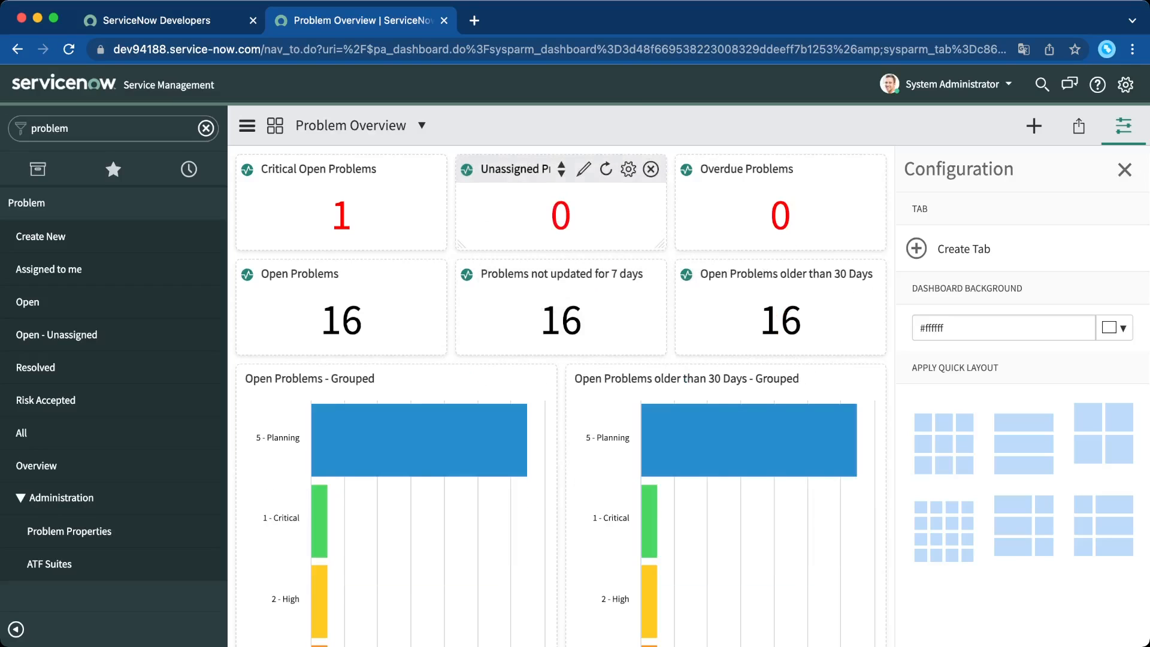
click(1124, 126)
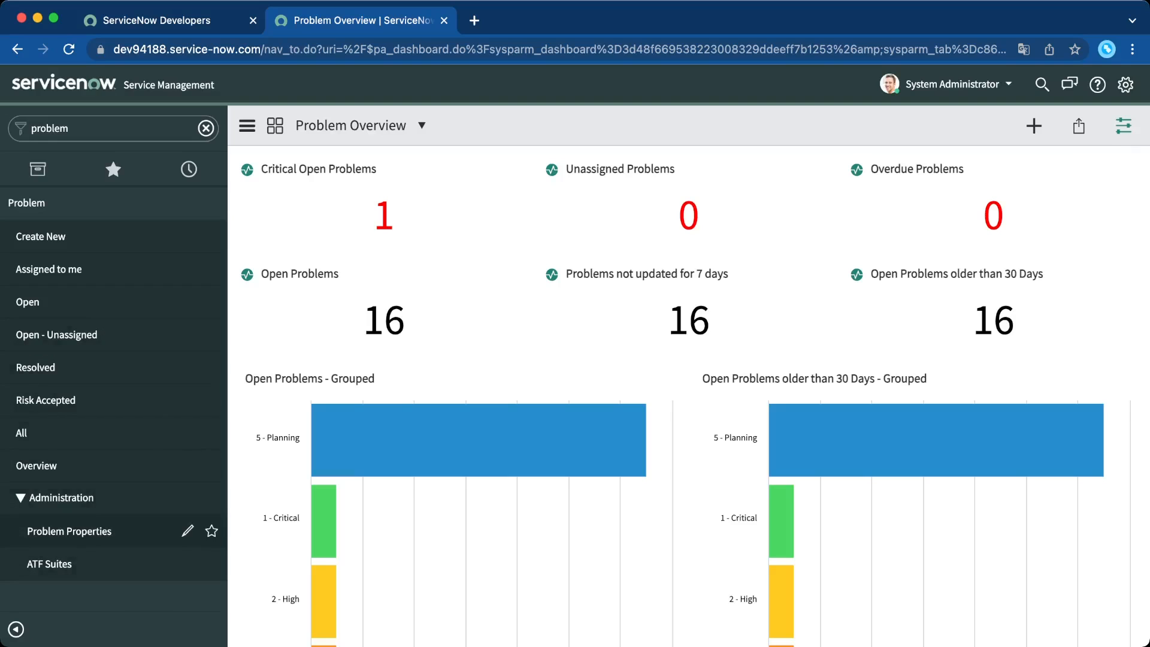
Open Problem Properties and examine the state transition, related list and problem creation settings
click(69, 532)
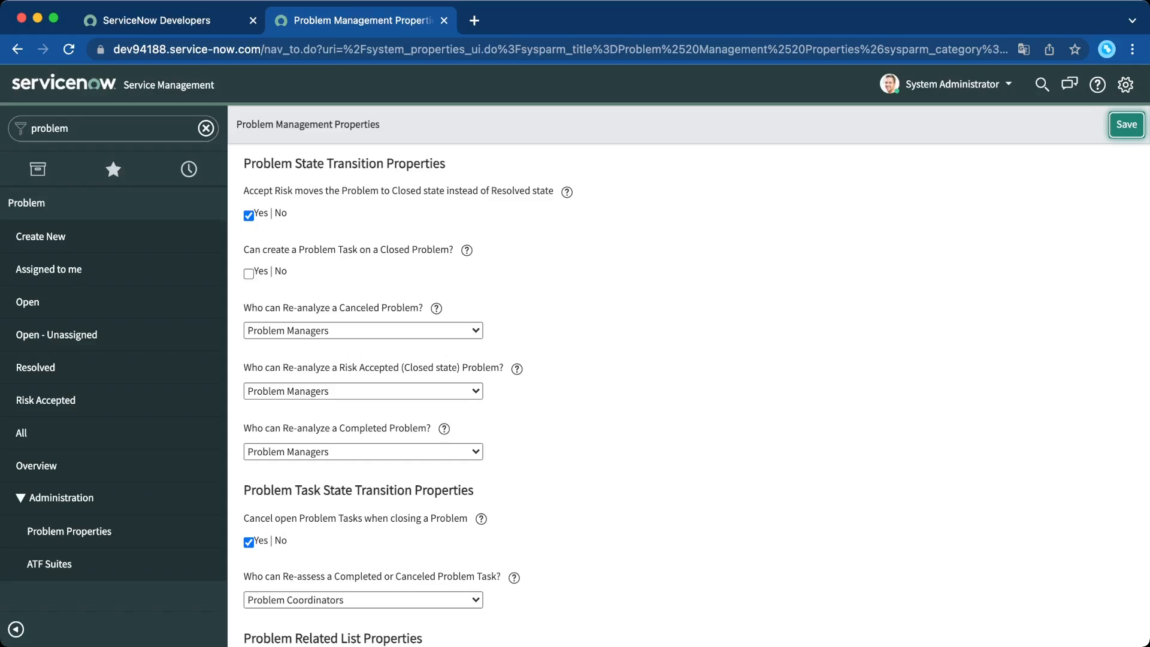
scroll(688, 376, down, 10)
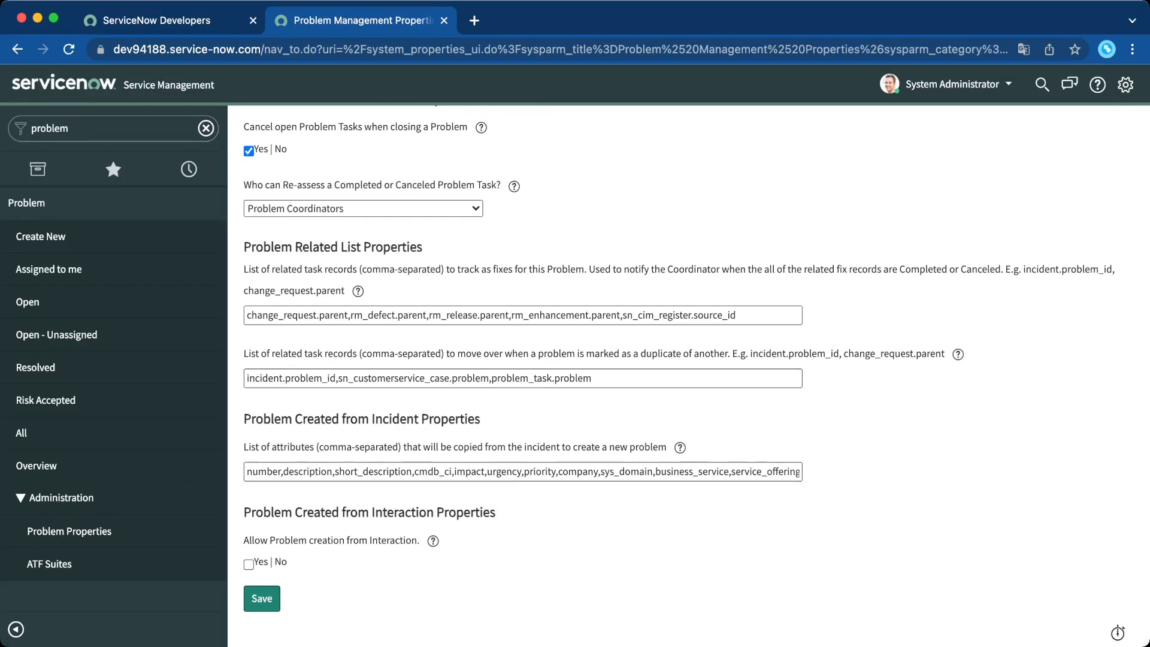
scroll(688, 376, up, 10)
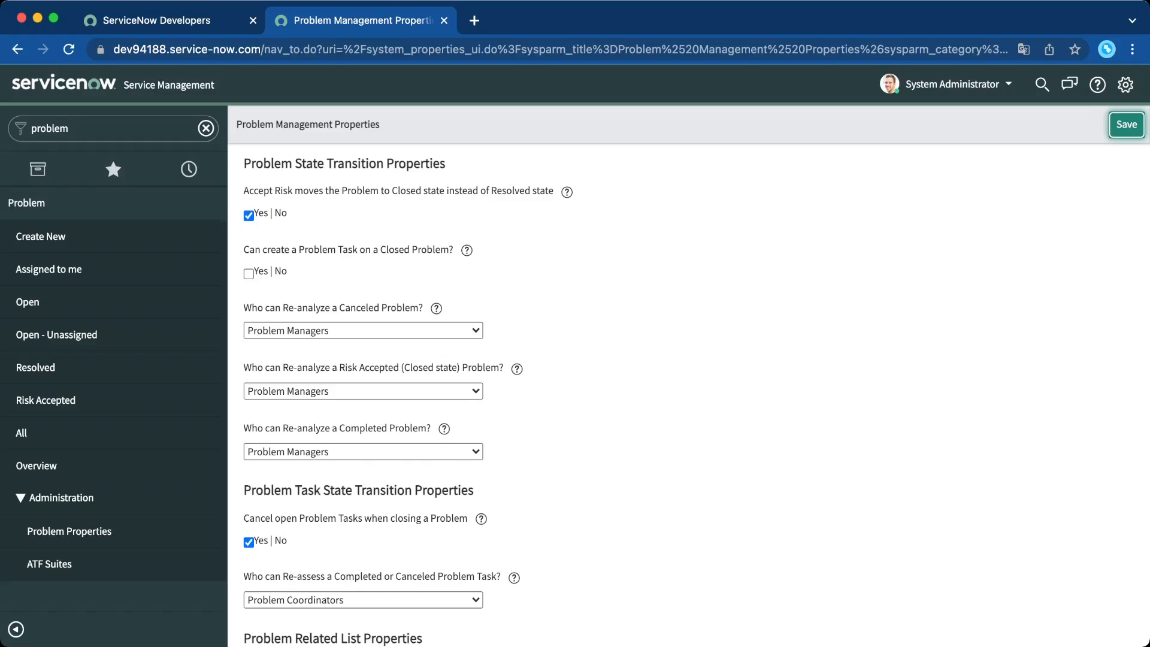
scroll(688, 375, down, 3)
scroll(688, 376, up, 3)
Filter the navigator for "incident" and start a new incident record
click(108, 128)
text(incident)
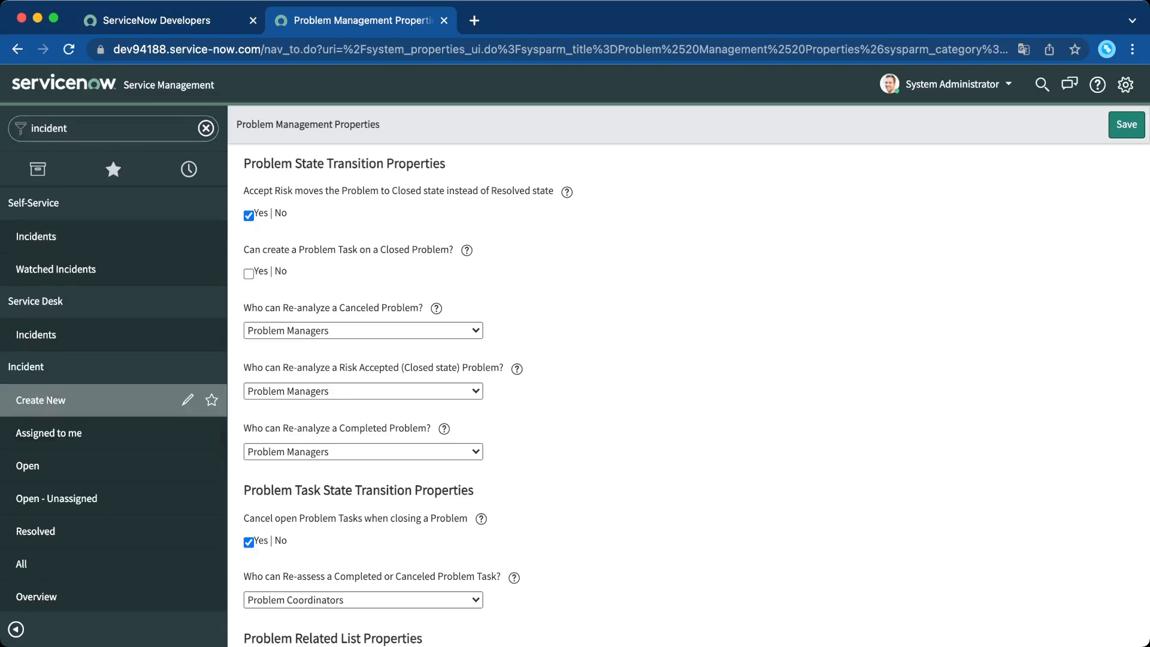
click(41, 400)
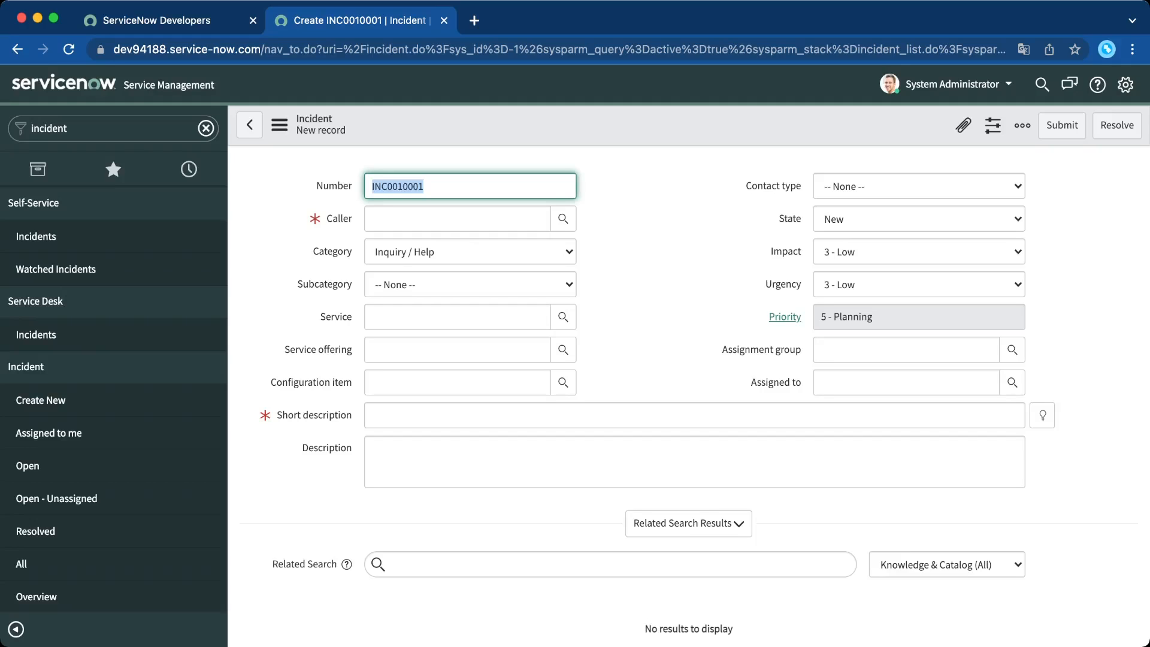
Look up the caller by first name and select the third matching person as the incident's caller
key(Tab)
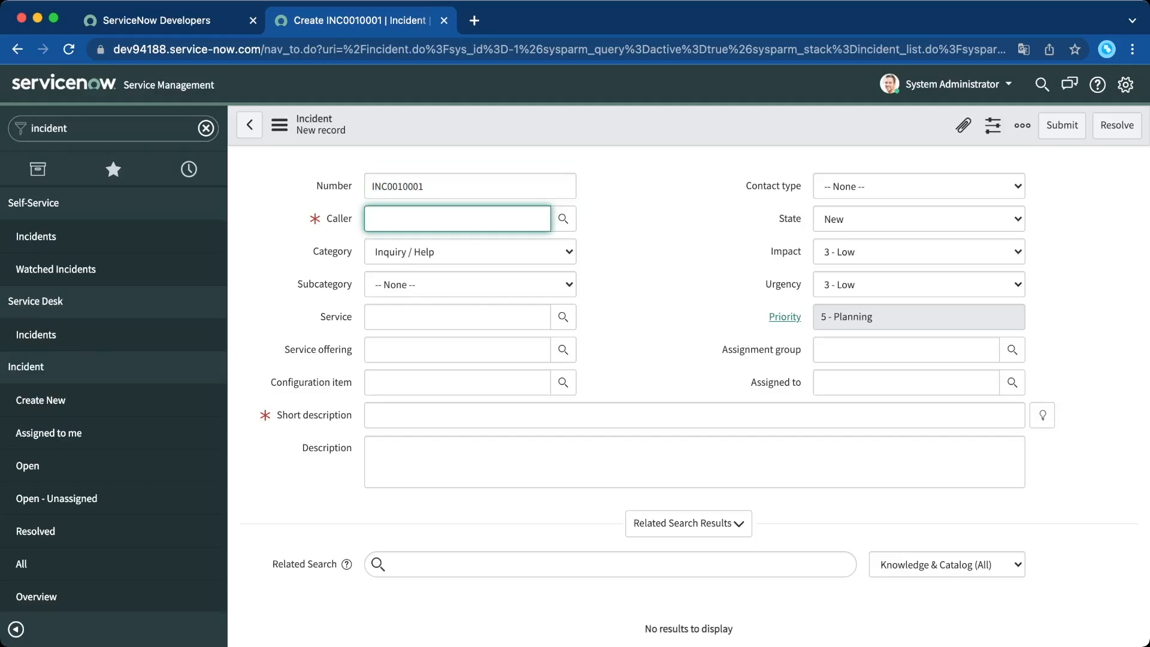
text(da)
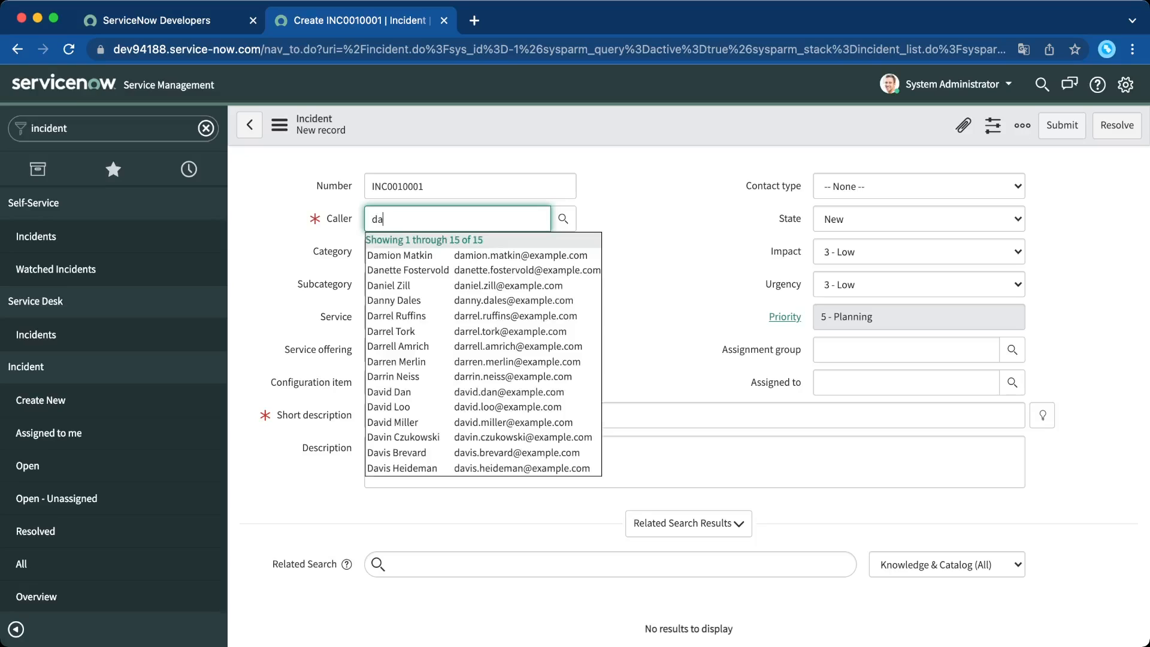
text(vid)
key(Down)
key(Down)
key(Down)
key(Return)
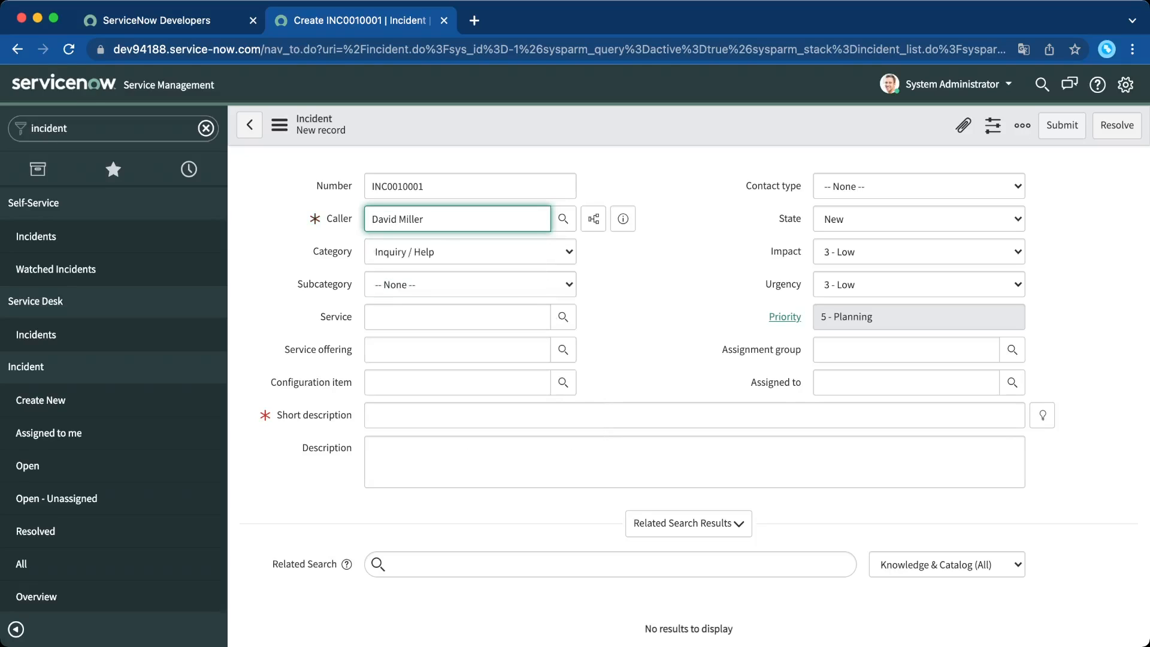
Set the incident's category to Hardware, its subcategory to CPU and its service to Email
key(Tab)
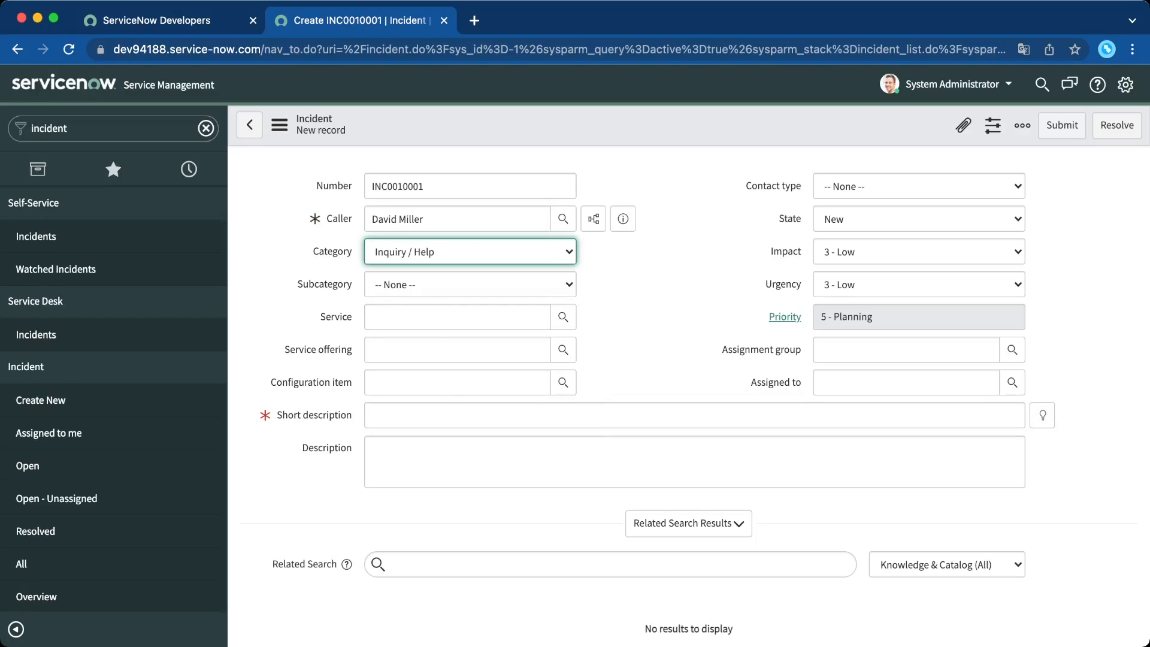
key(h)
key(Tab)
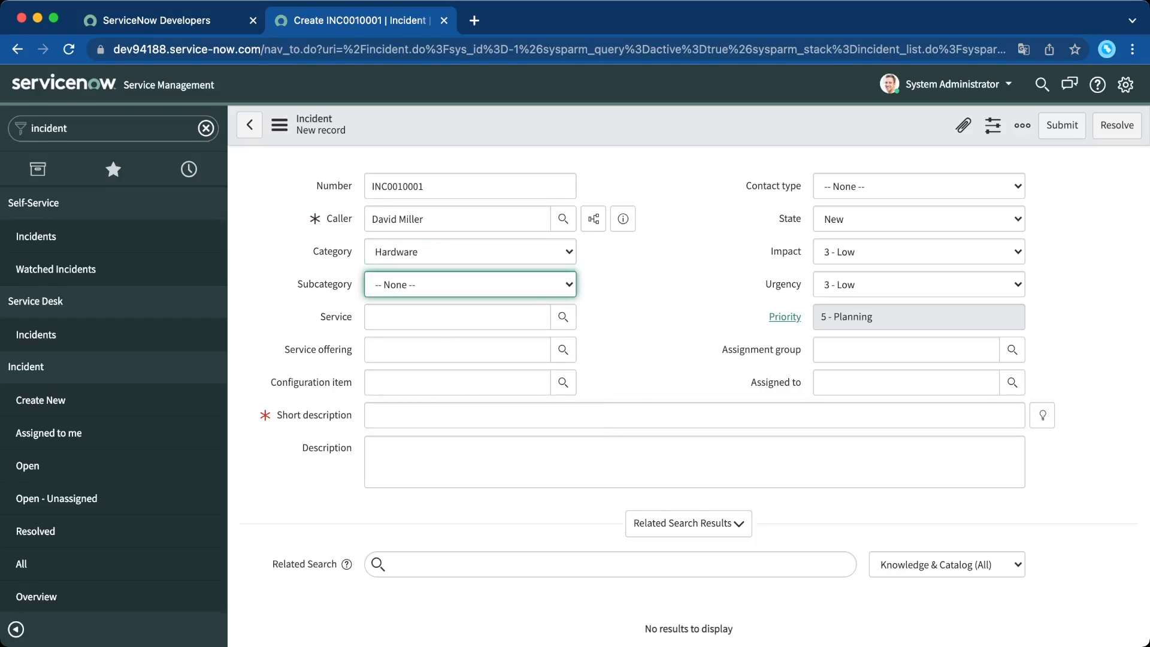
key(c)
text(email)
key(Down)
key(Return)
Set the contact type to Phone and put the incident On Hold with the reason Awaiting Problem
click(919, 251)
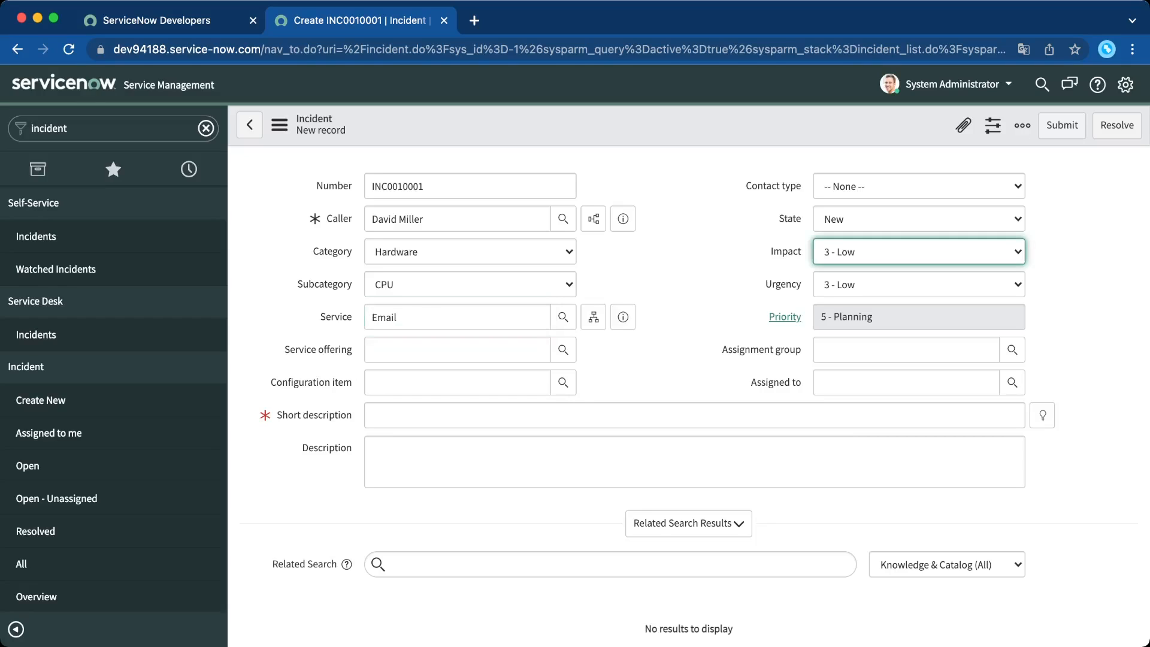
click(919, 187)
key(p)
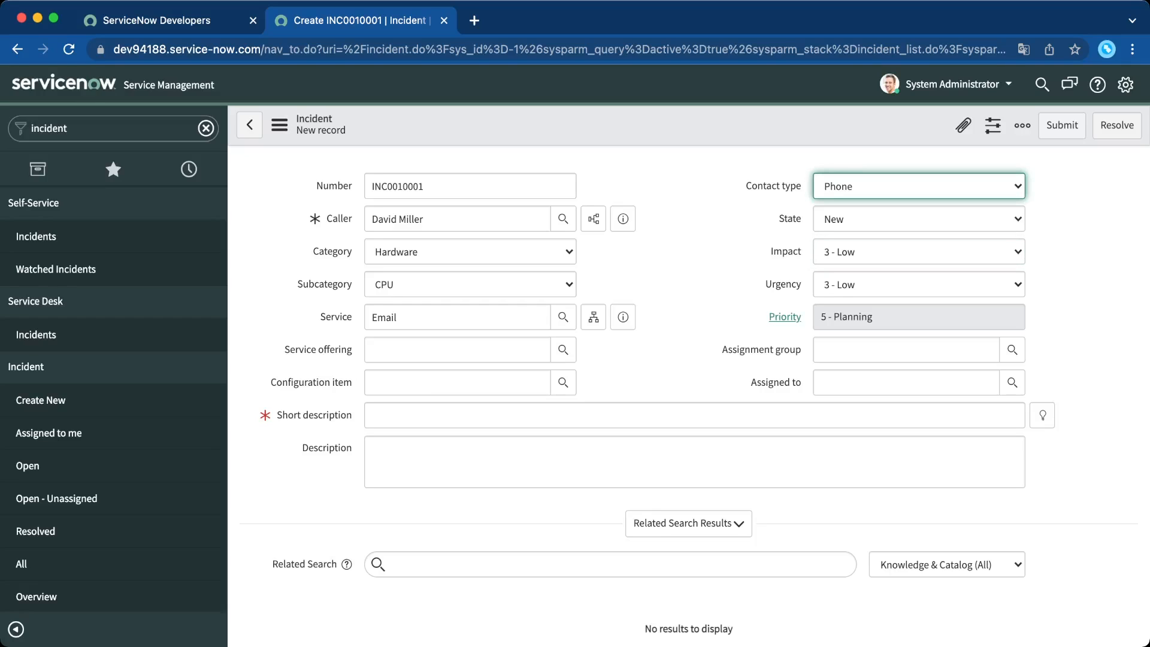
key(Tab)
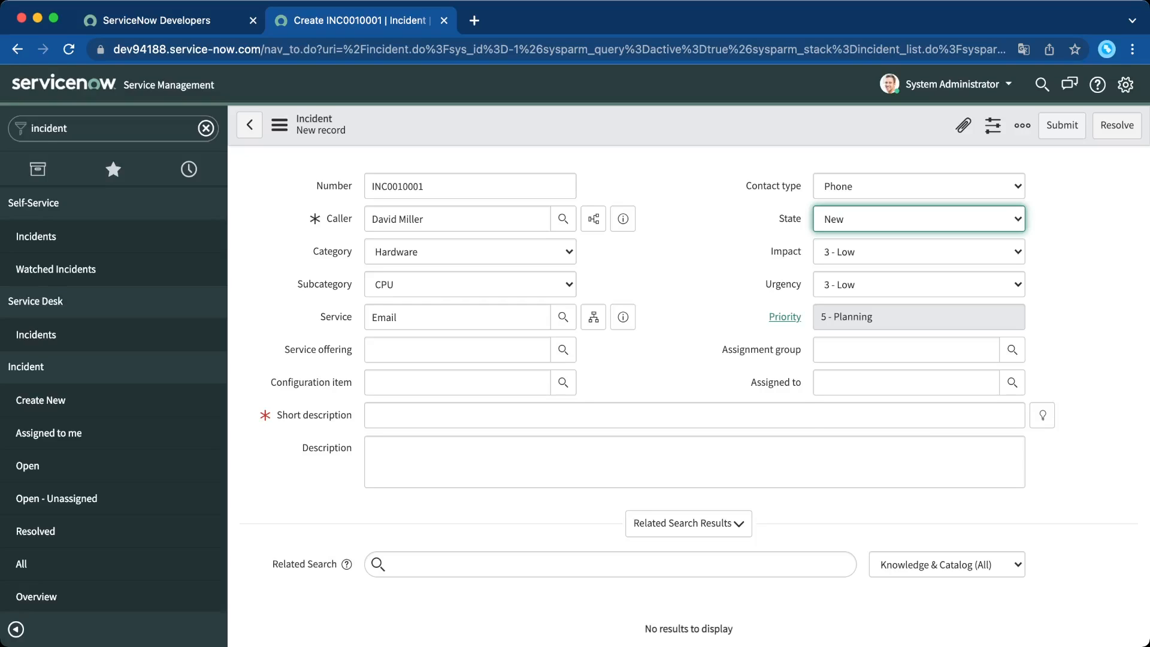
key(o)
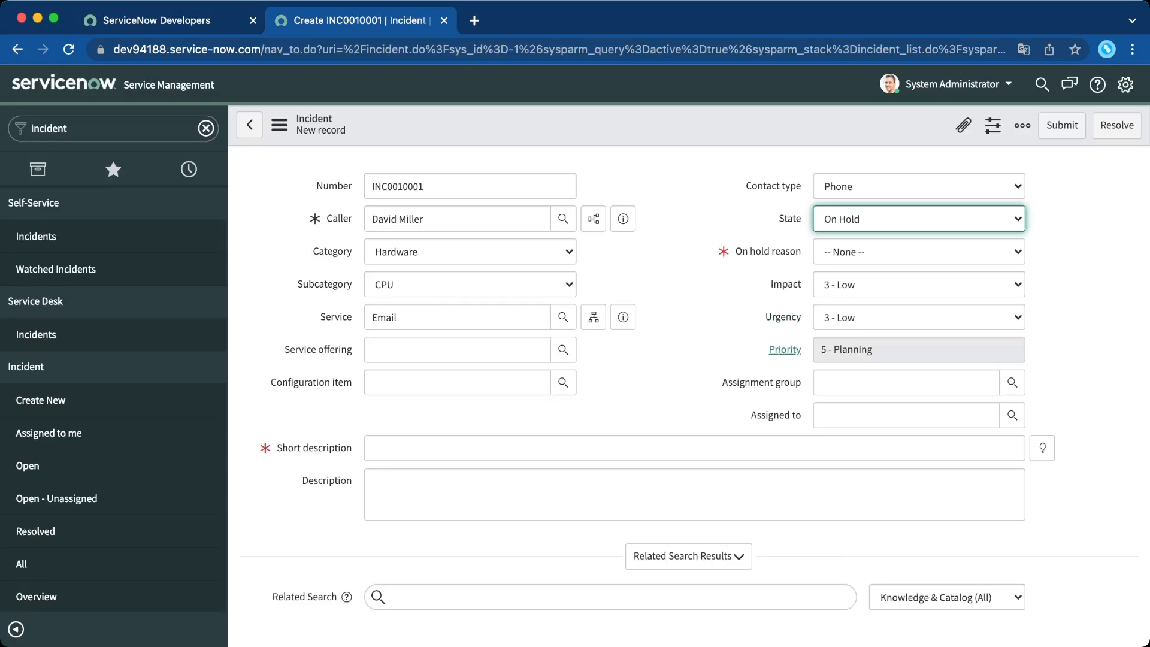
key(Tab)
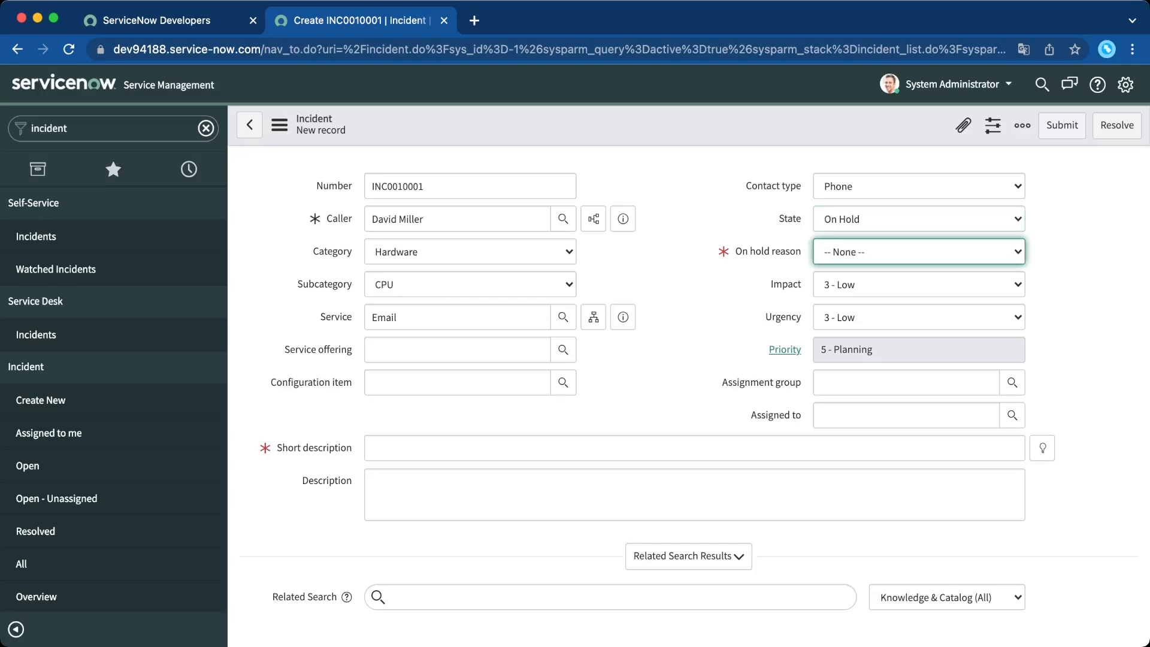
key(Return)
key(Tab)
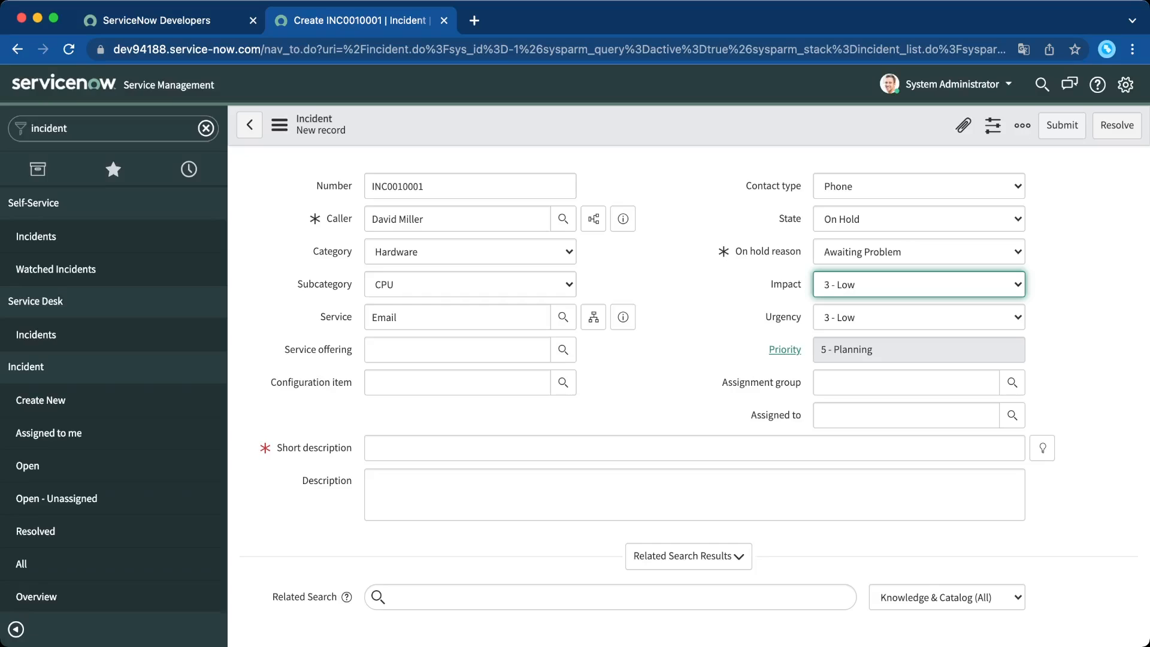
Set the incident's impact and urgency to 1 - High and assign it to the Hardware group
key(1)
key(Tab)
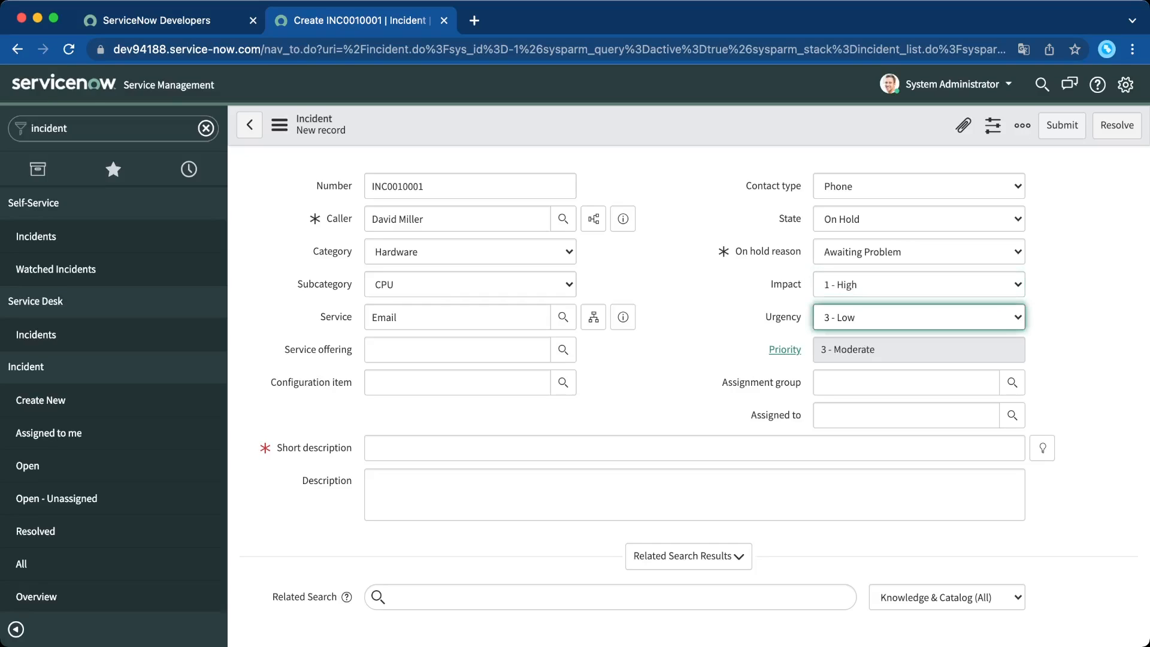
key(1)
key(Tab)
text(har)
key(Down)
key(Tab)
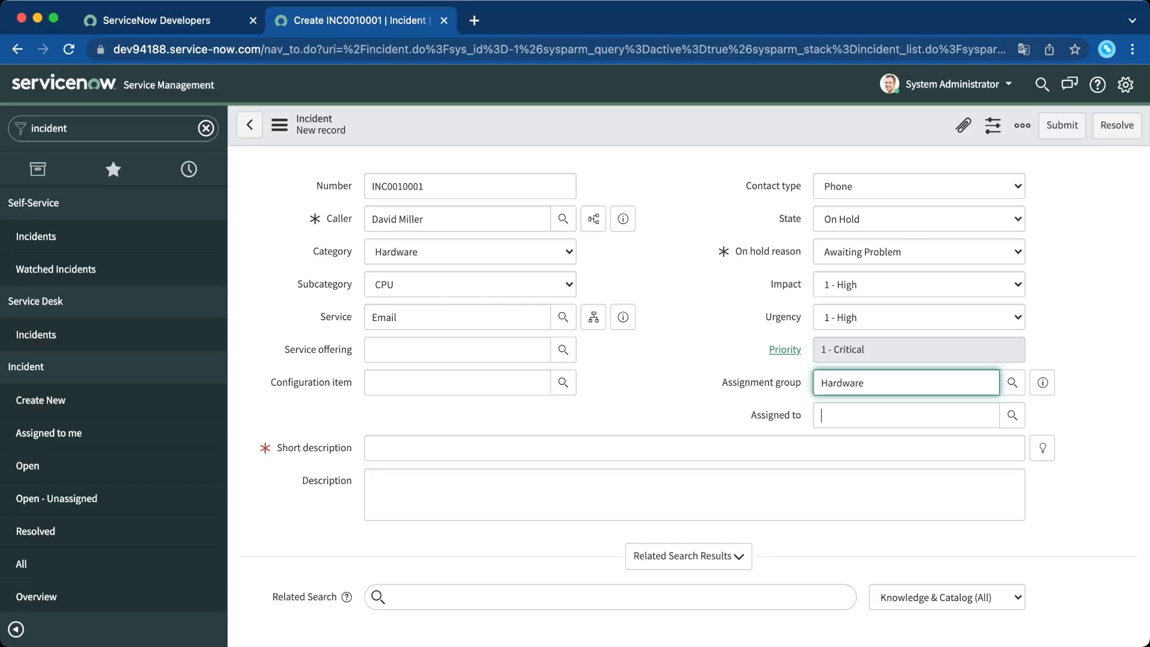
Look up the assignee by the first letter of the name and assign the incident to the second matching person
text(d)
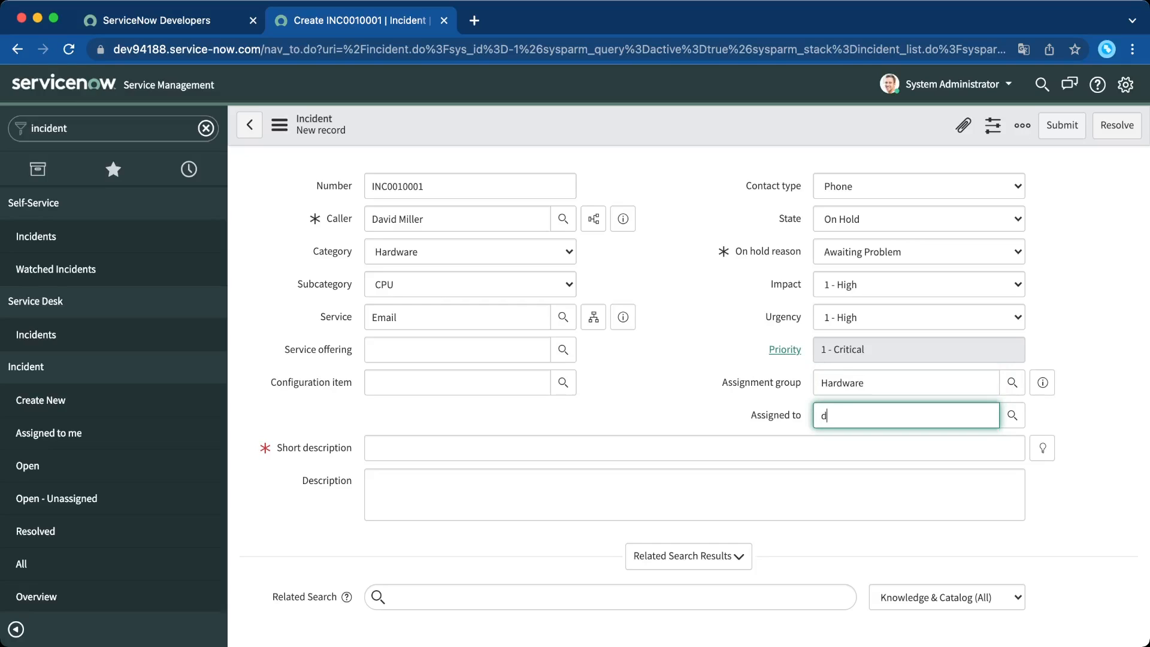
key(Down)
key(Down)
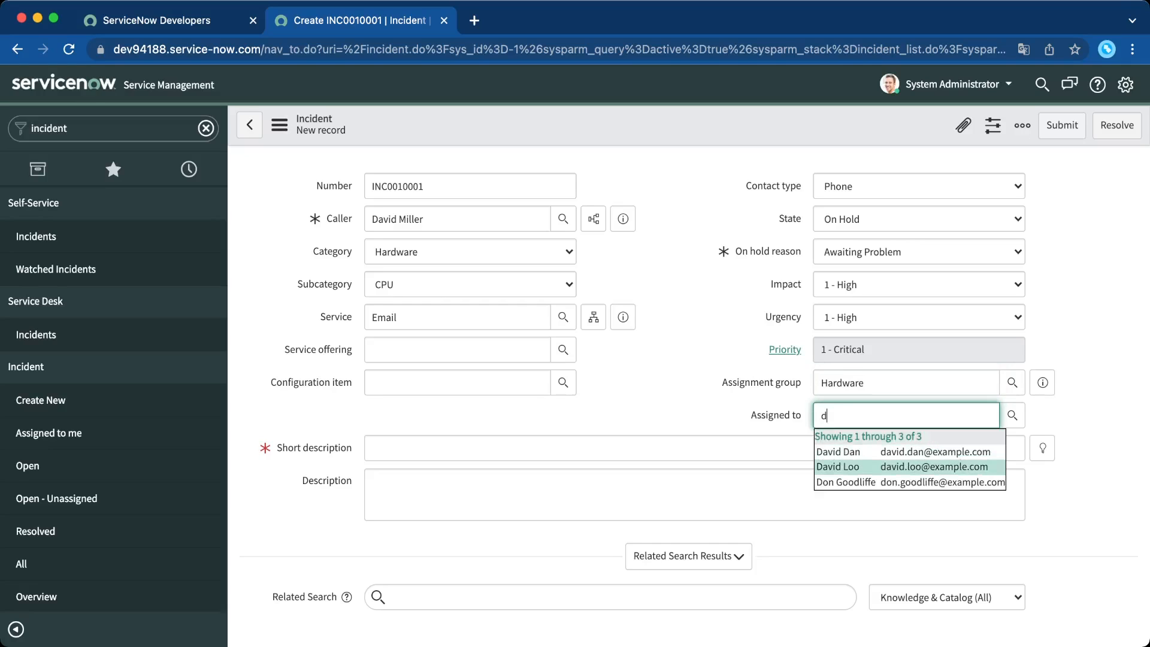
key(Return)
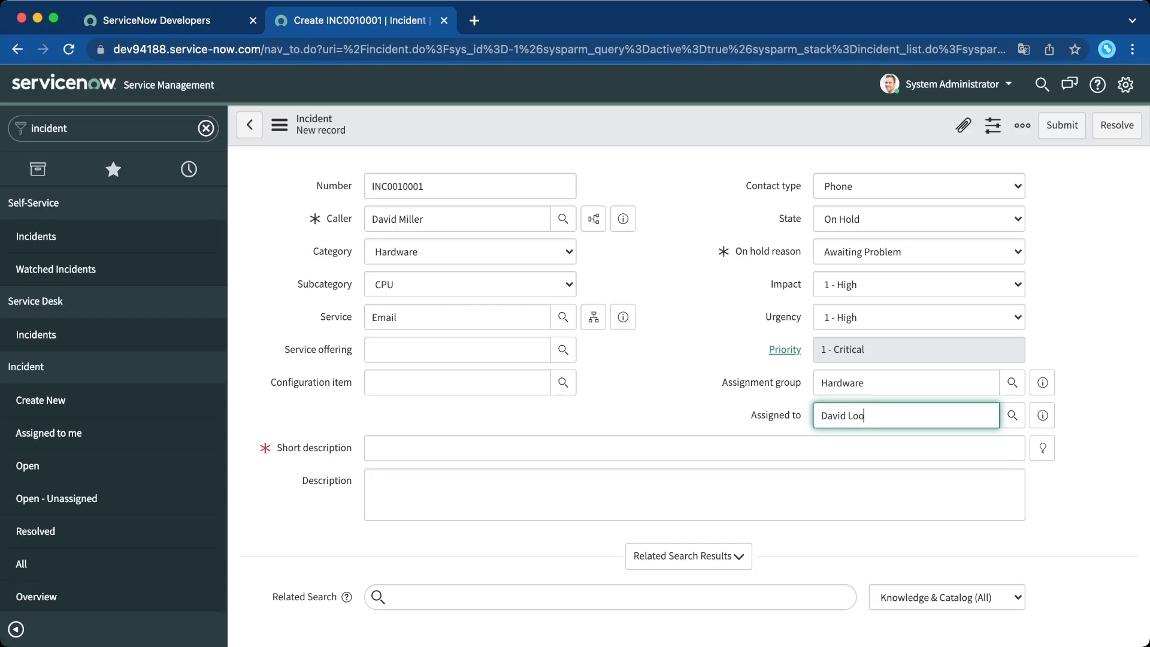
Enter "E-mail inoperante" as the incident's short description and save the incident
key(Tab)
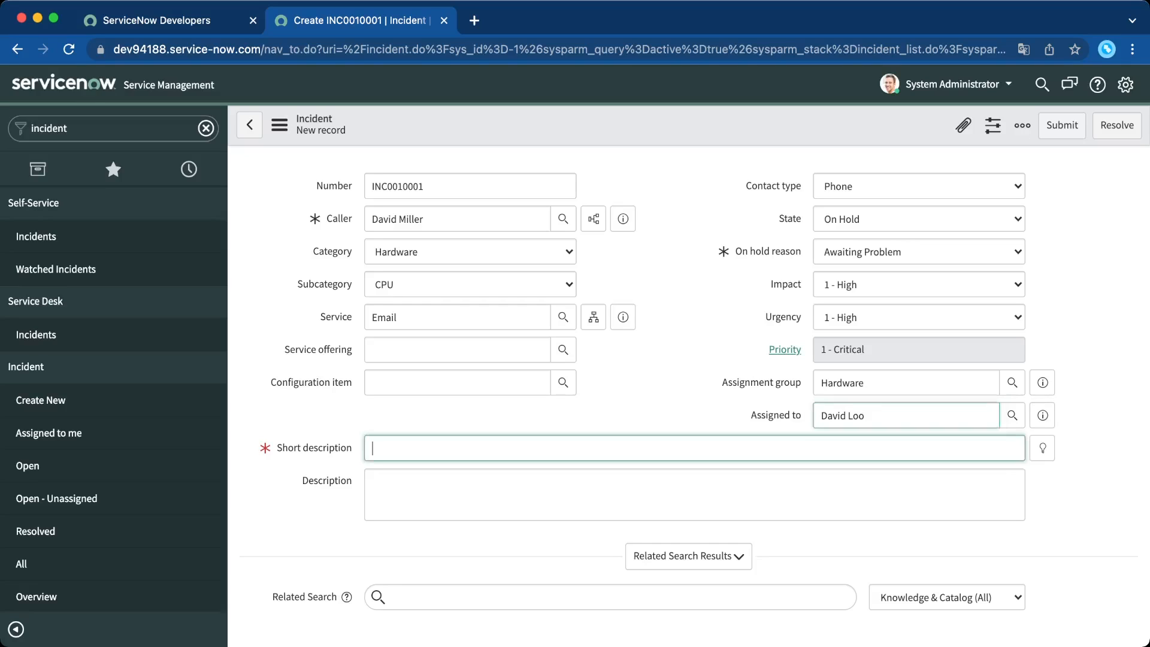
text(E)
key(BackSpace)
text(E-mail inoperante)
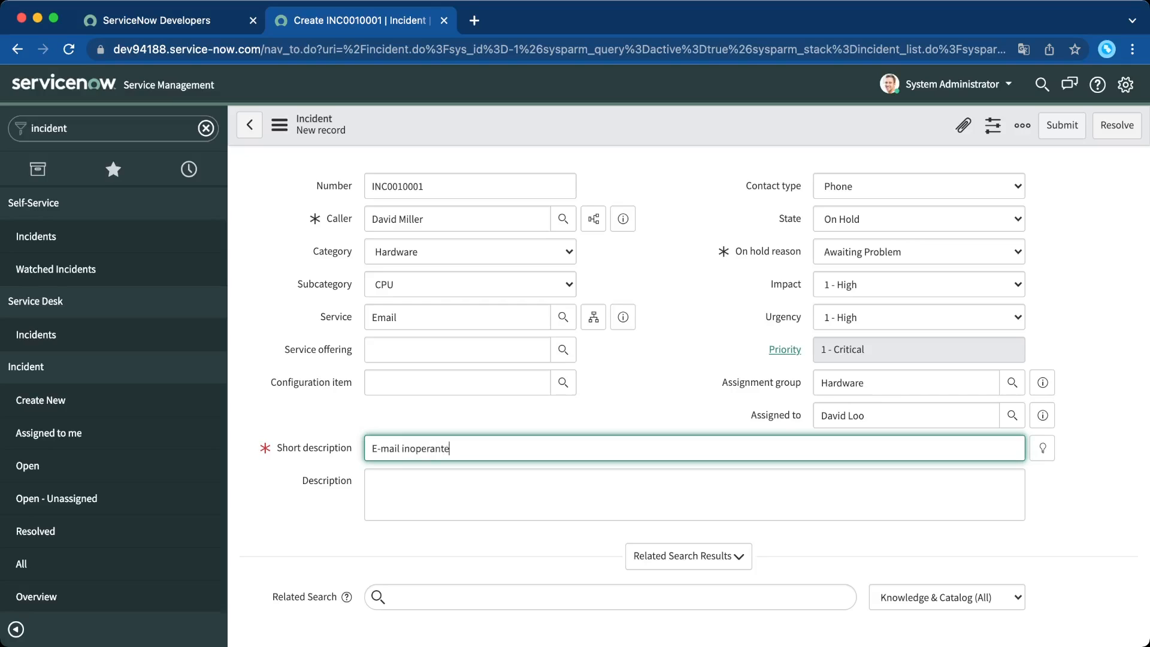
key(super+a)
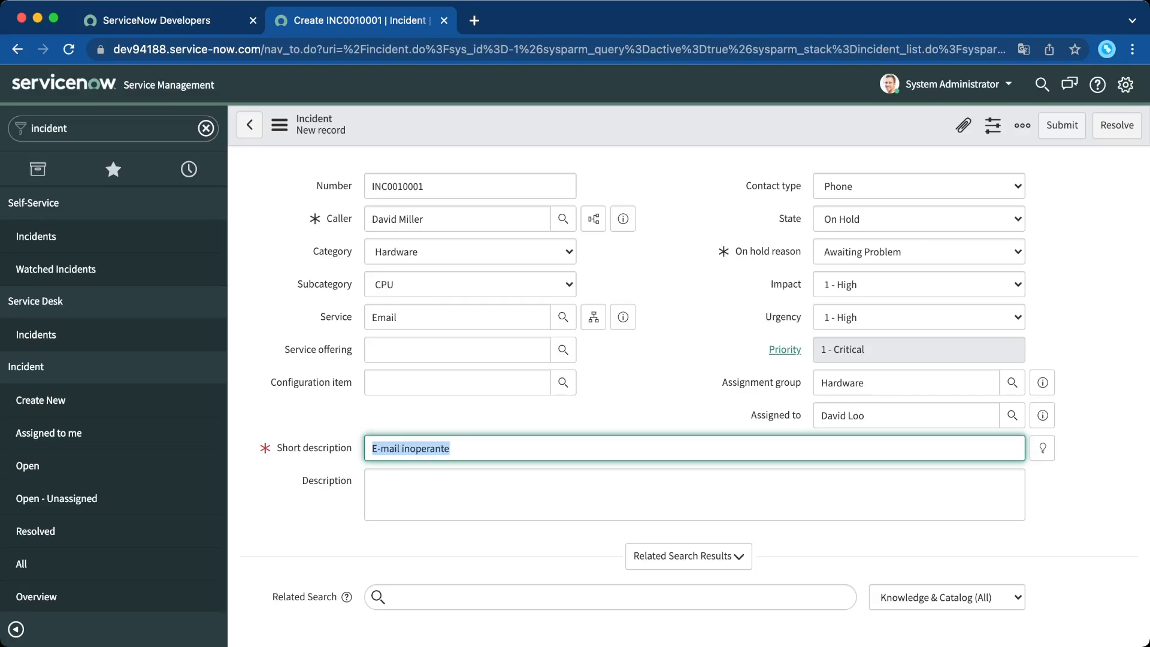
right_click(678, 123)
click(704, 133)
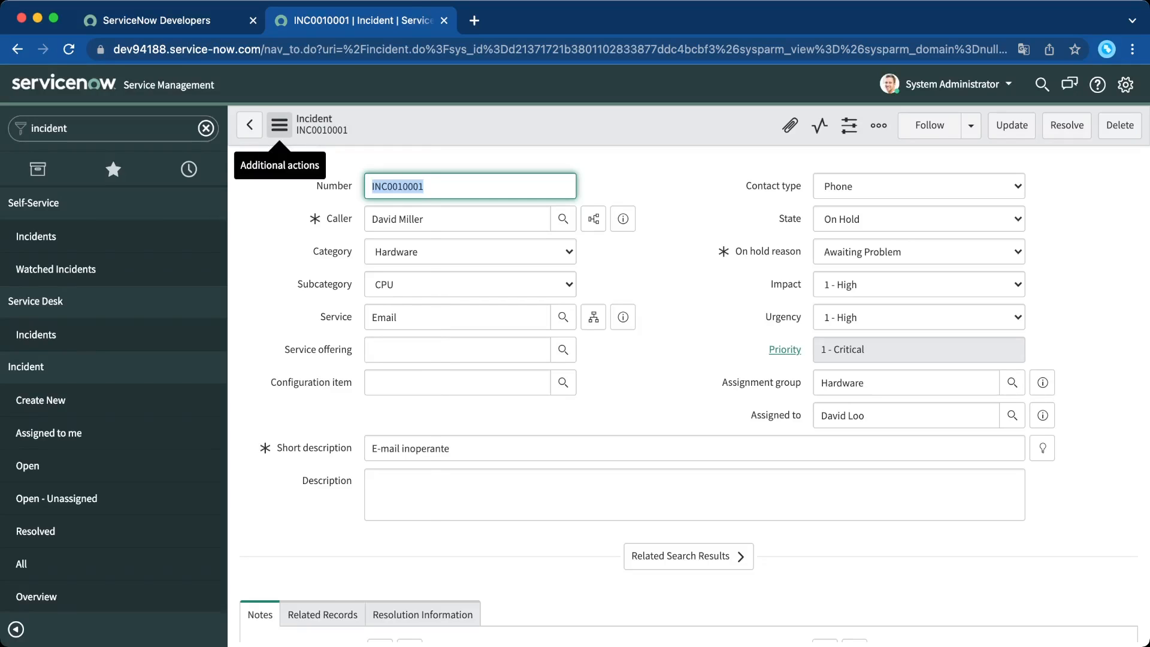
Create a problem from the saved incident and set the problem's assignment group to Hardware
click(279, 125)
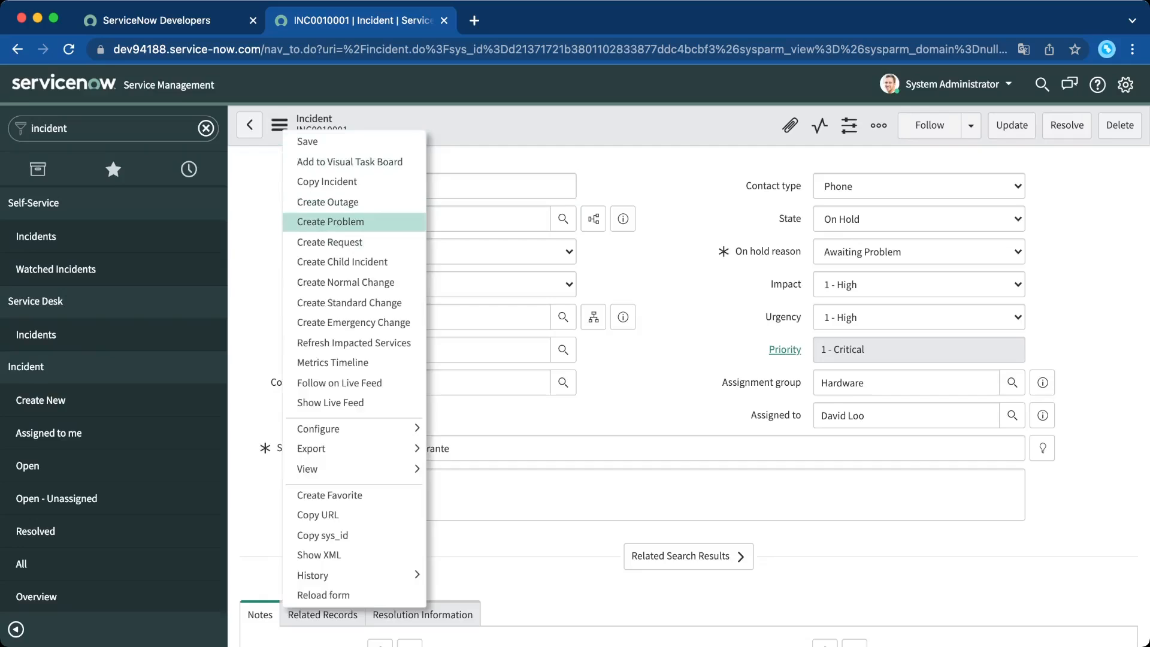
click(340, 222)
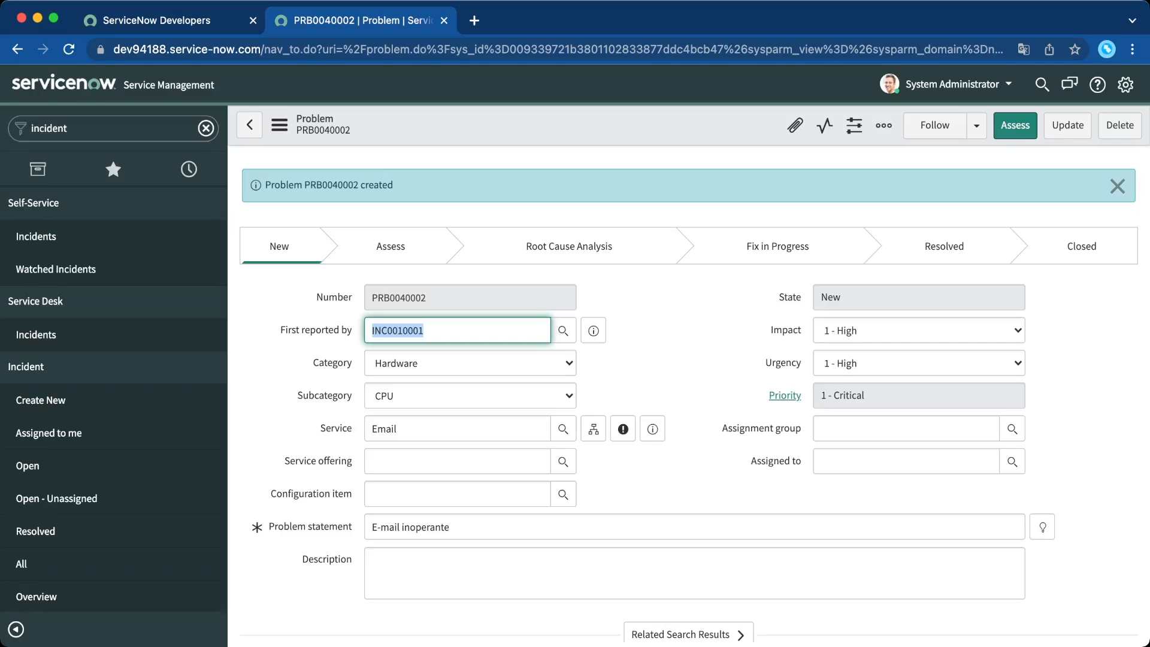
click(905, 429)
text(ha)
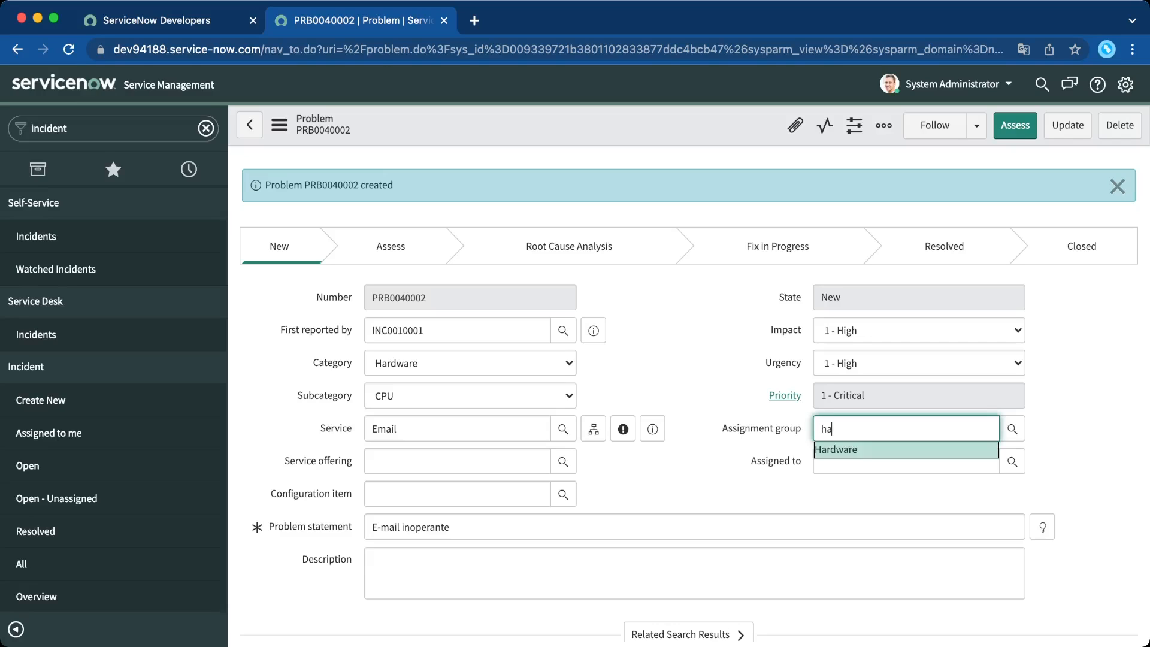
key(Return)
click(906, 461)
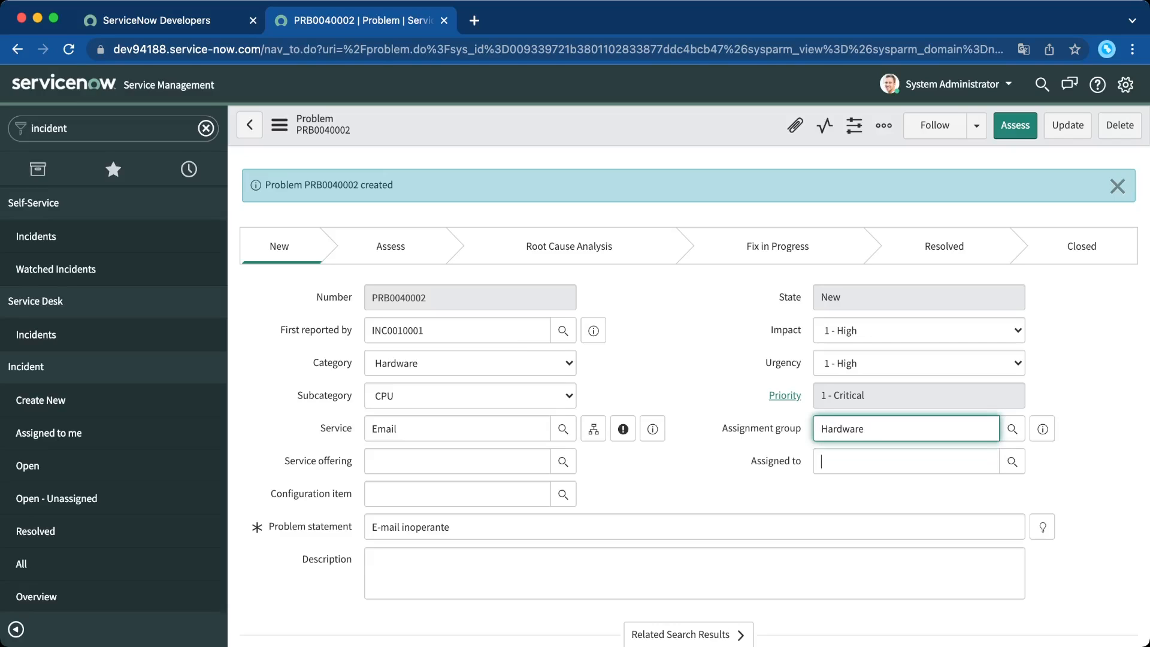
text(david)
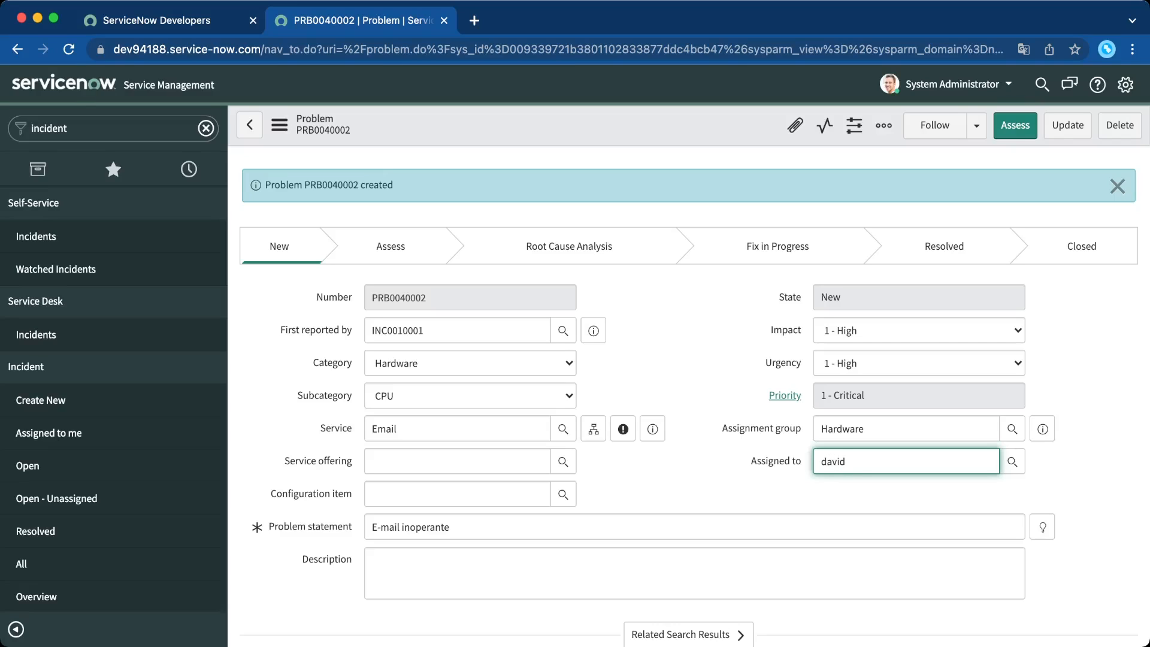
key(BackSpace)
click(1012, 461)
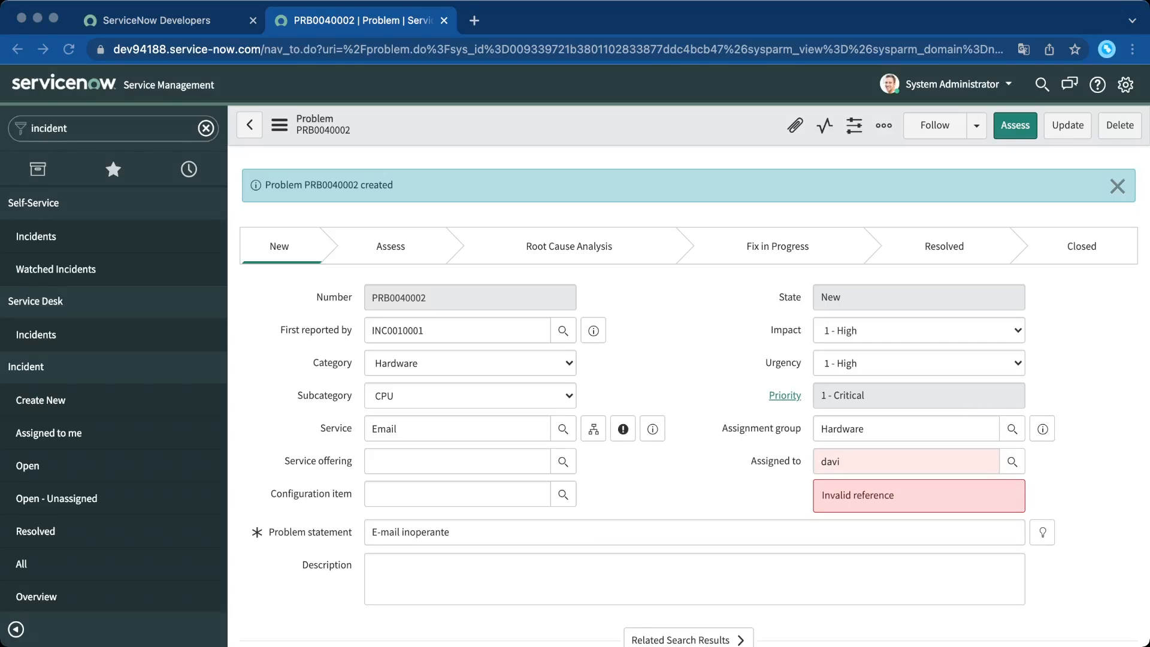
key(super+w)
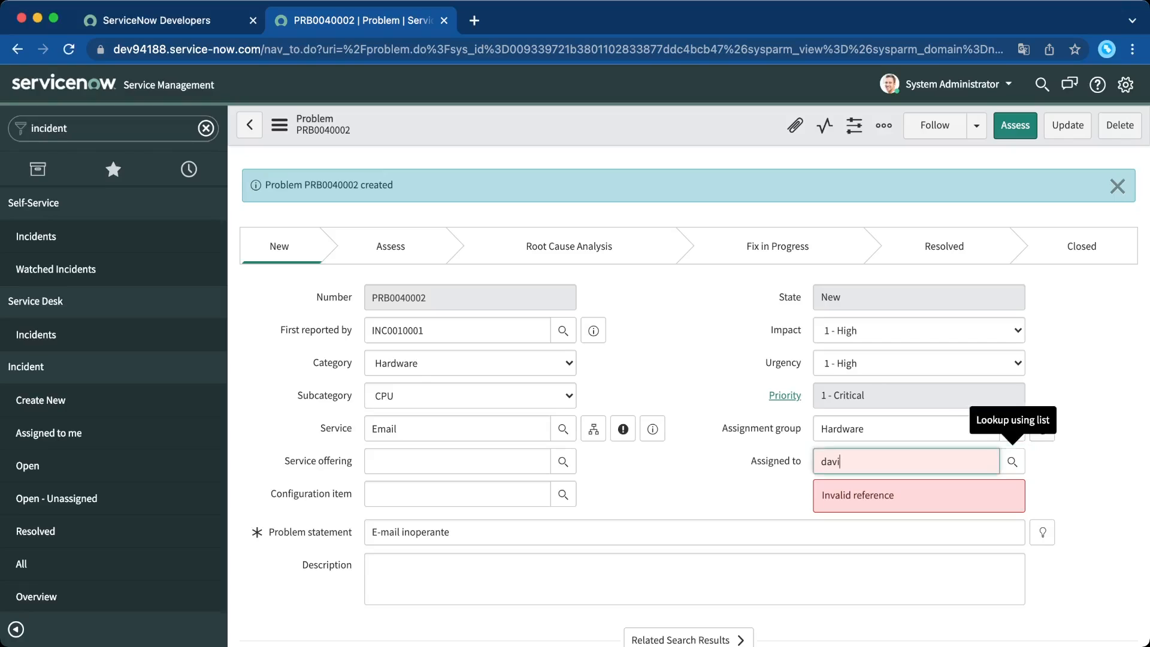
key(shift+Tab)
key(BackSpace)
key(BackSpace)
key(BackSpace)
key(BackSpace)
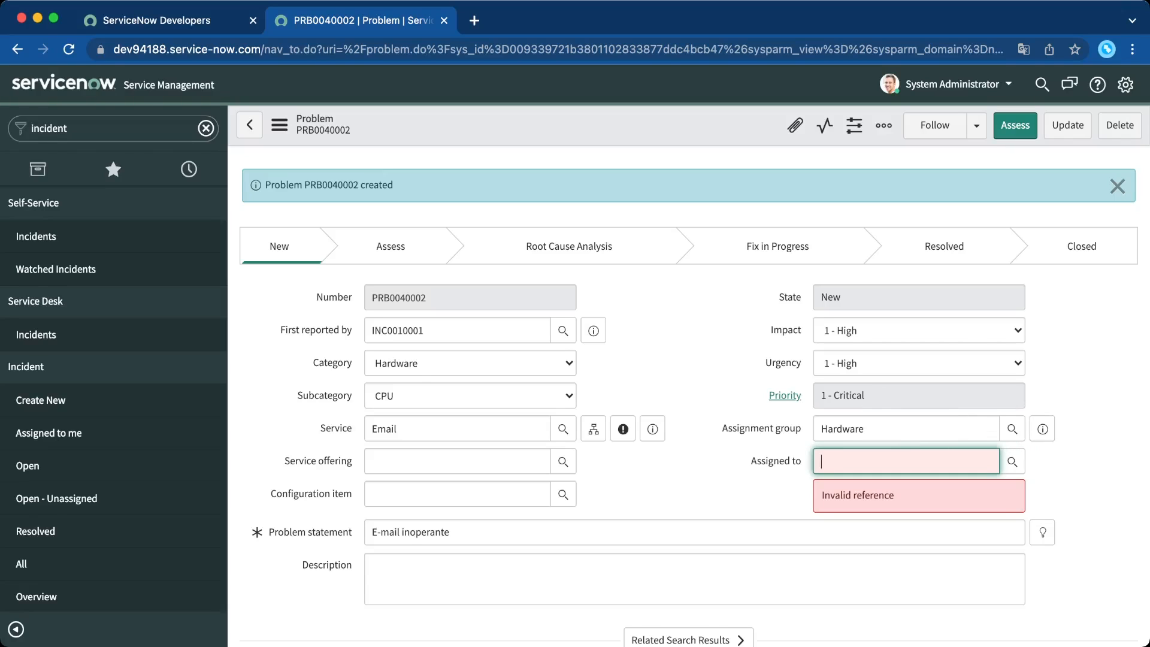
click(1012, 462)
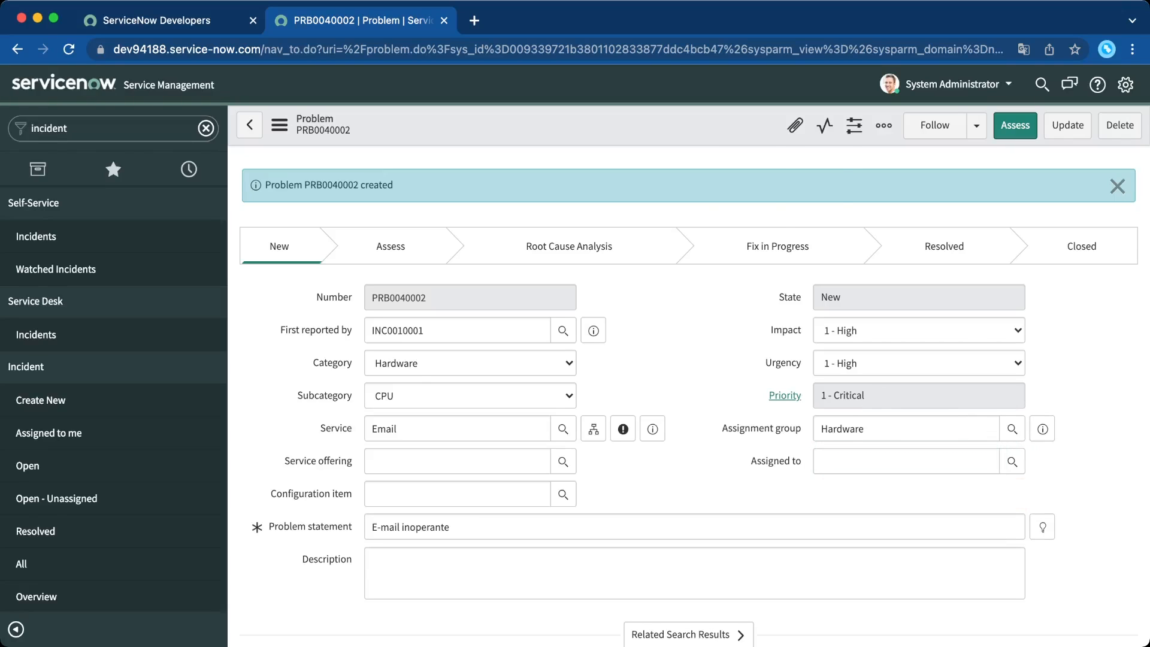
Save the problem, set its configuration item to IronMail-SD-01 and save it again
right_click(697, 134)
click(722, 145)
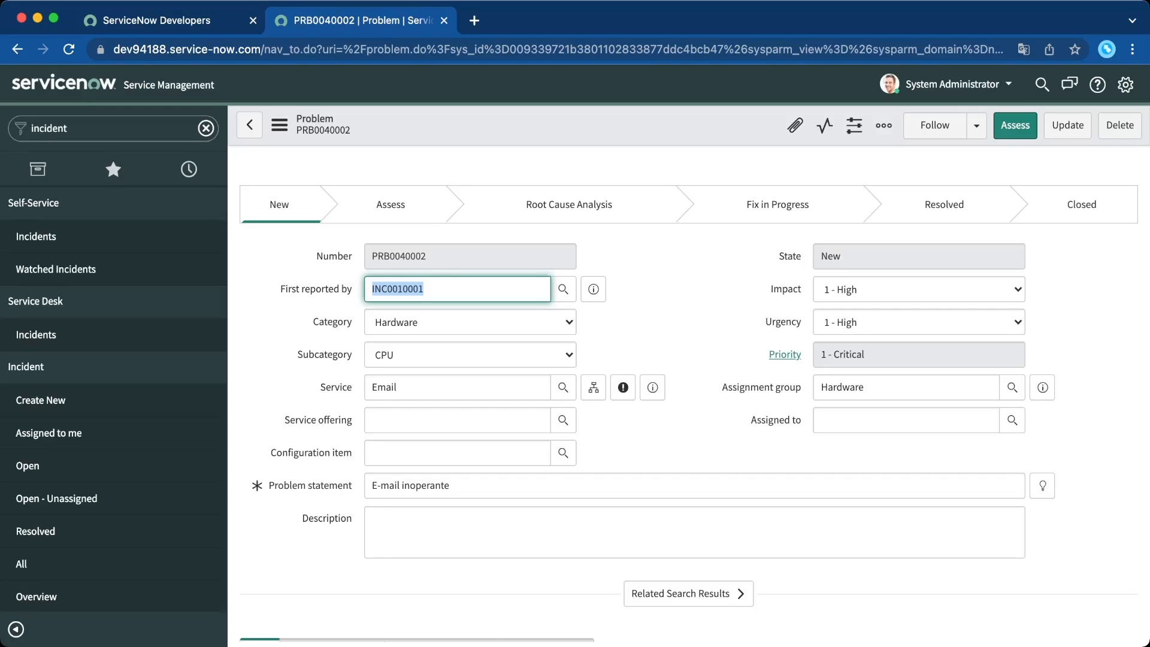
click(455, 453)
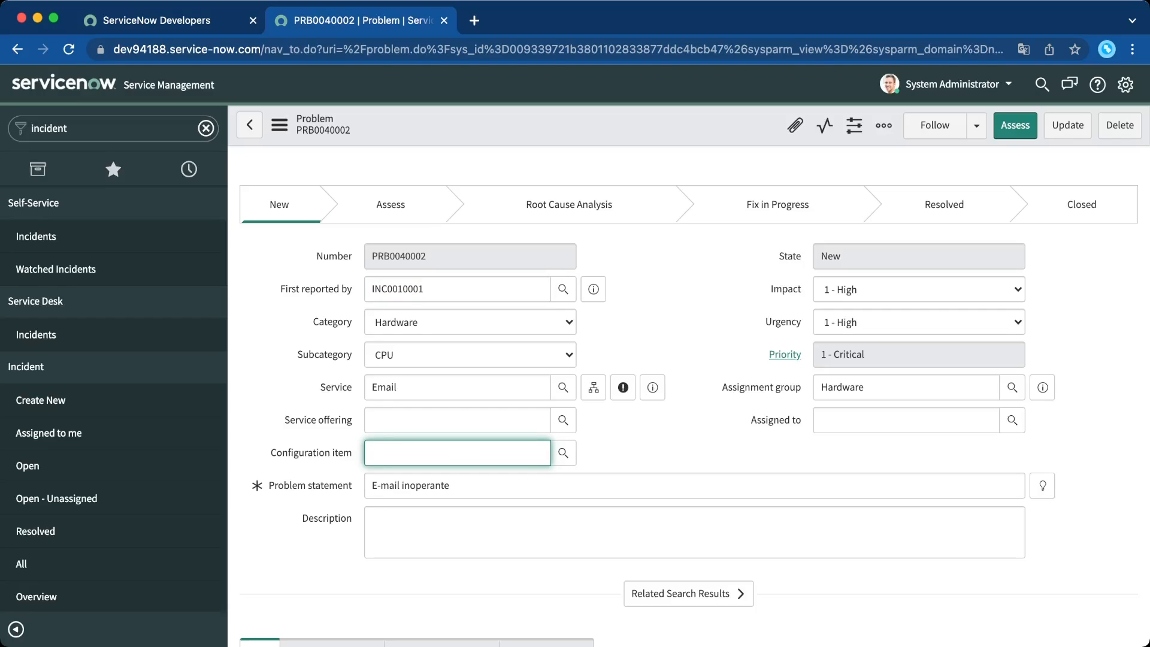
text(iro)
key(Down)
key(Return)
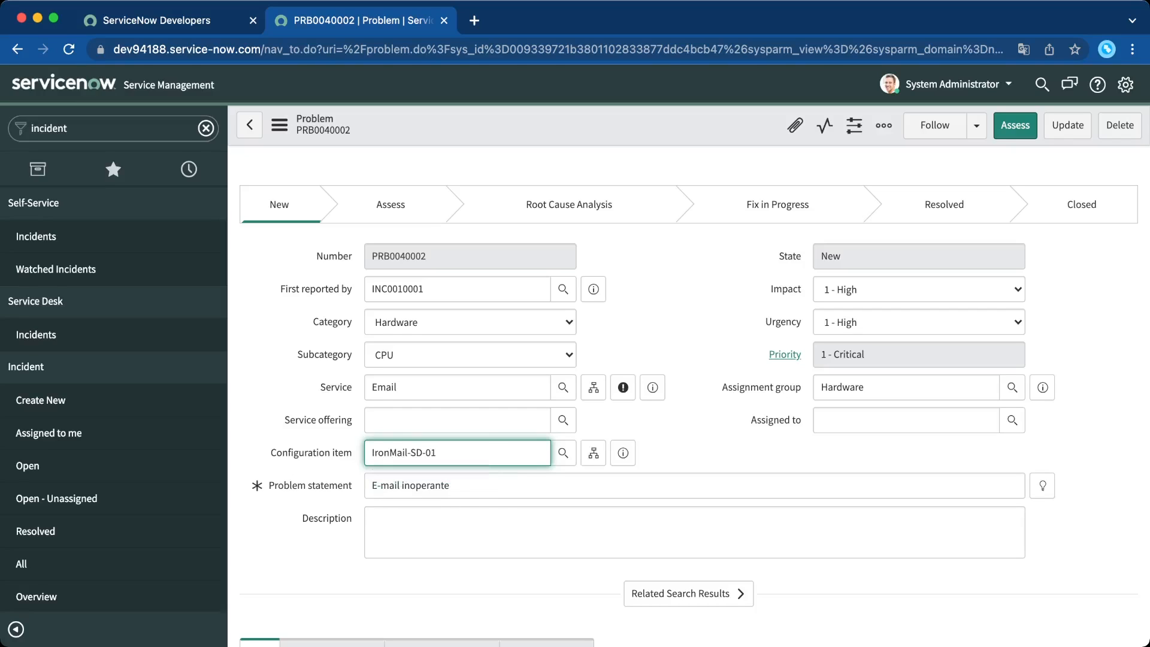
key(Tab)
right_click(676, 127)
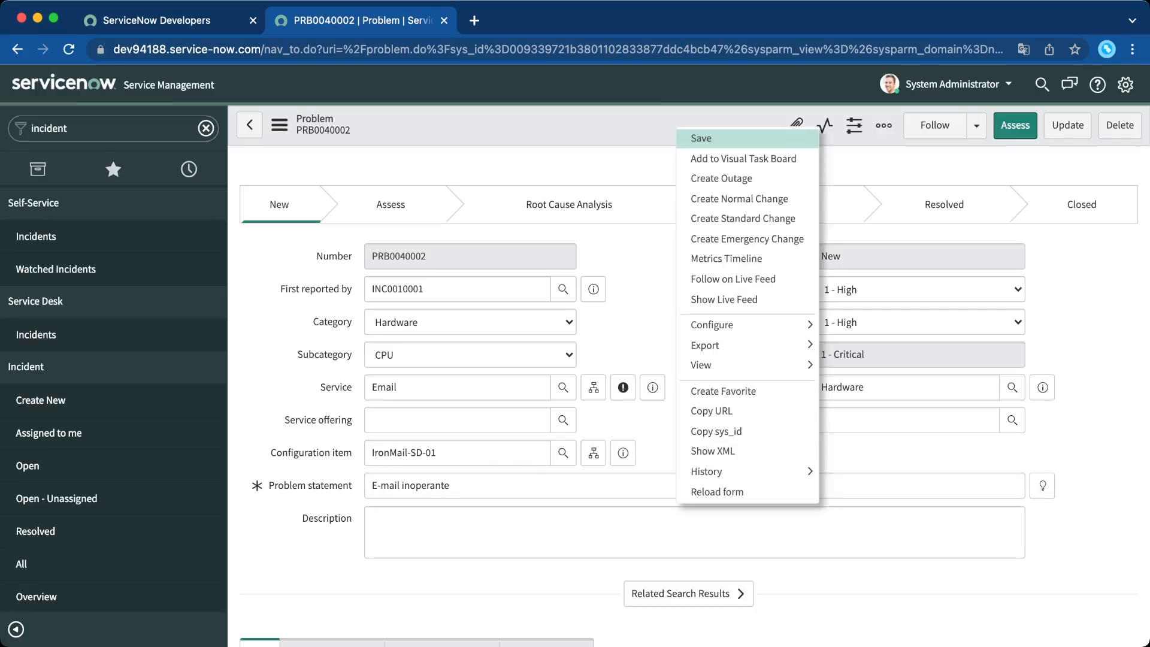
click(701, 138)
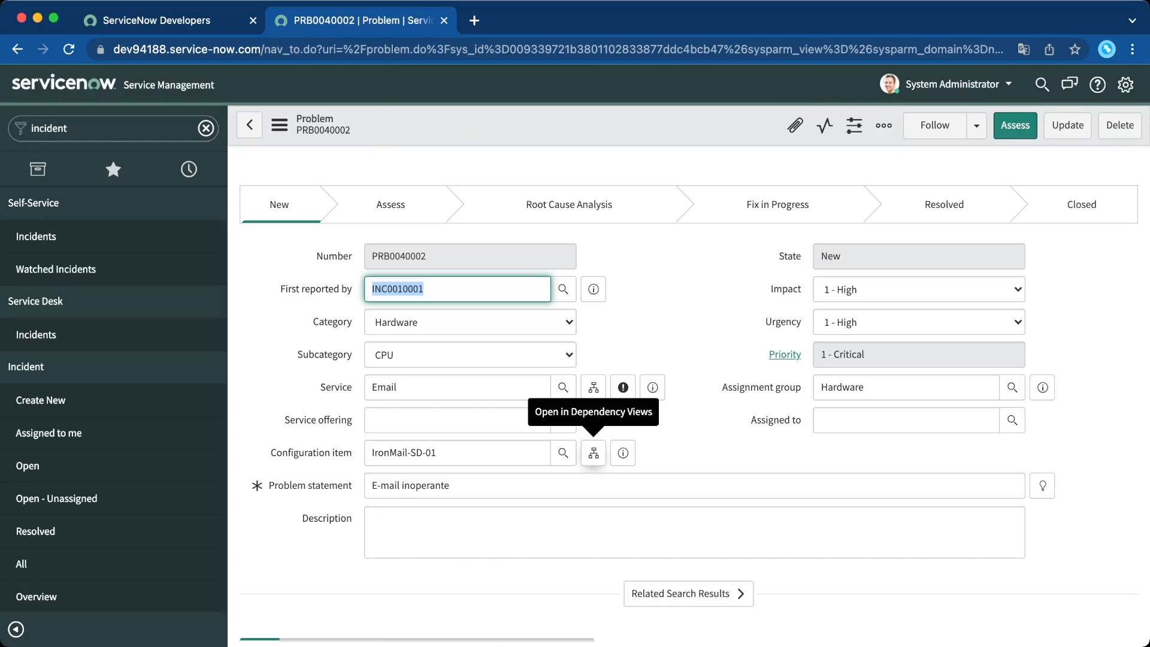
Open the dependency view of IronMail-SD-01 and examine its related services, email servers and storage device up close
click(594, 453)
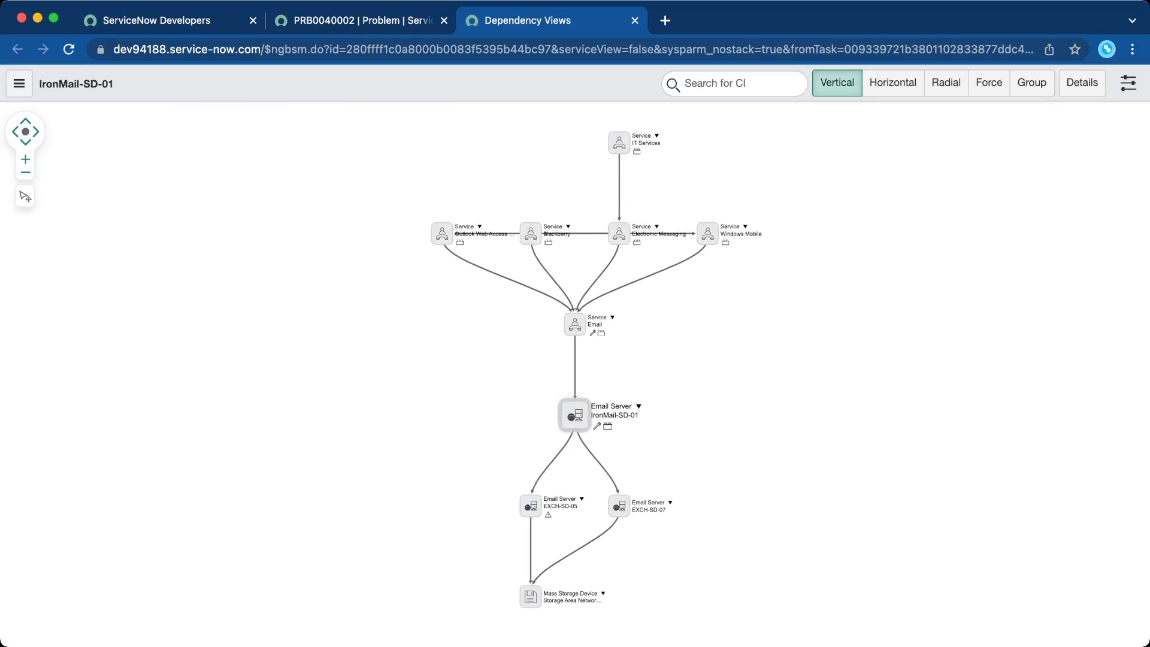
click(25, 159)
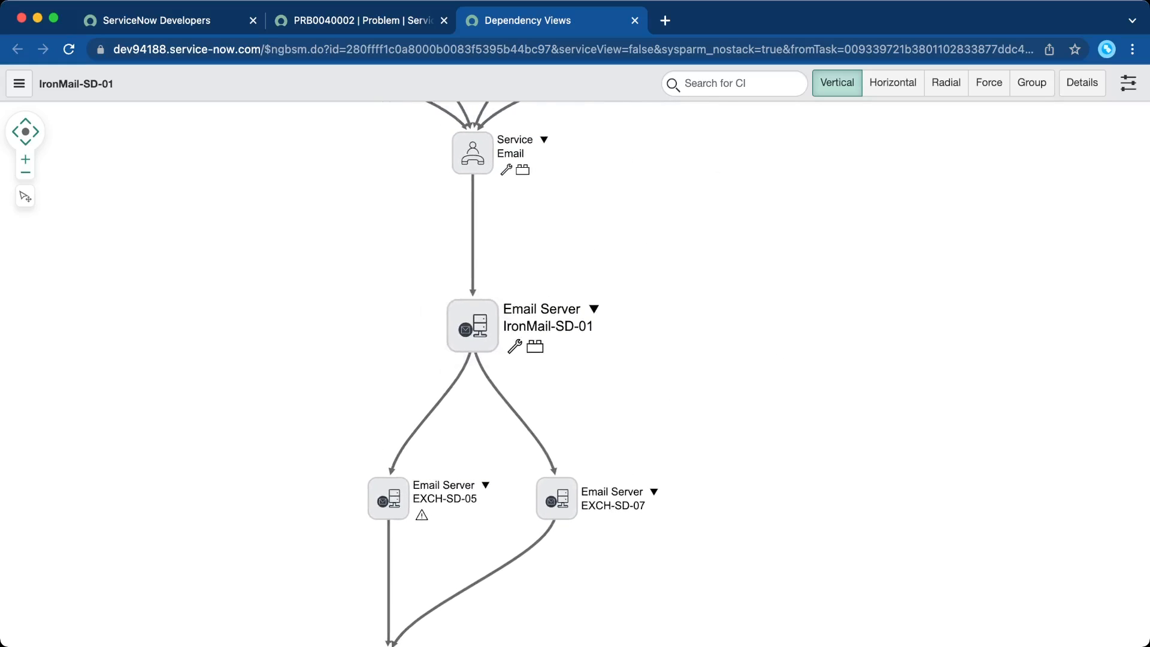
drag(617, 389, 629, 216)
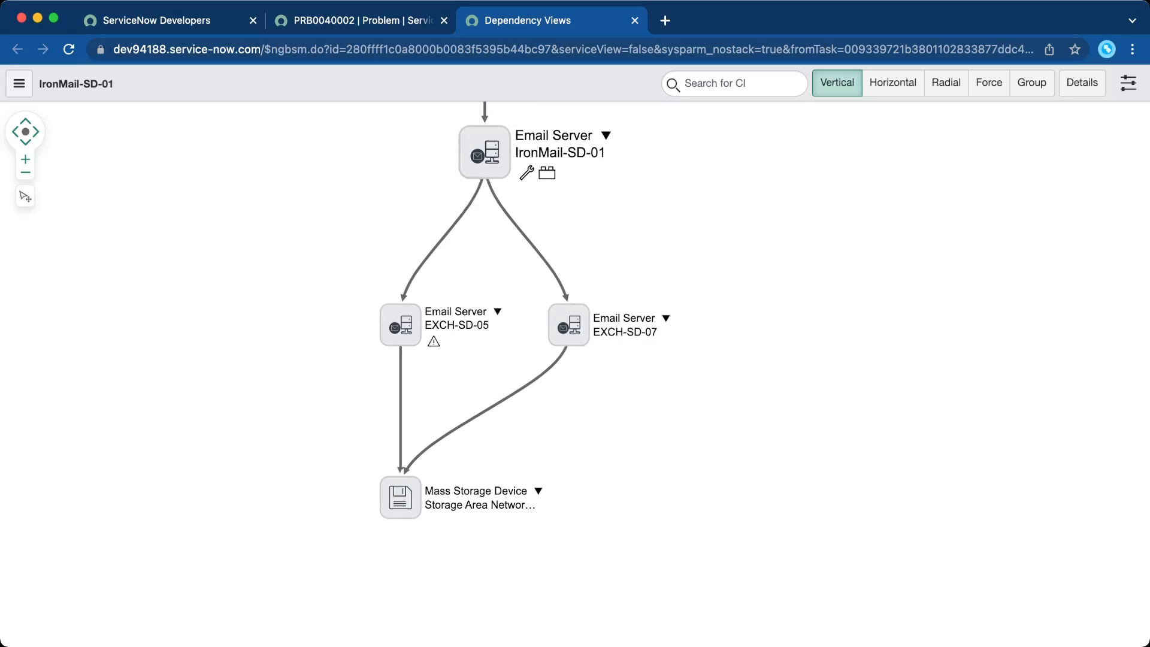
drag(484, 269, 545, 326)
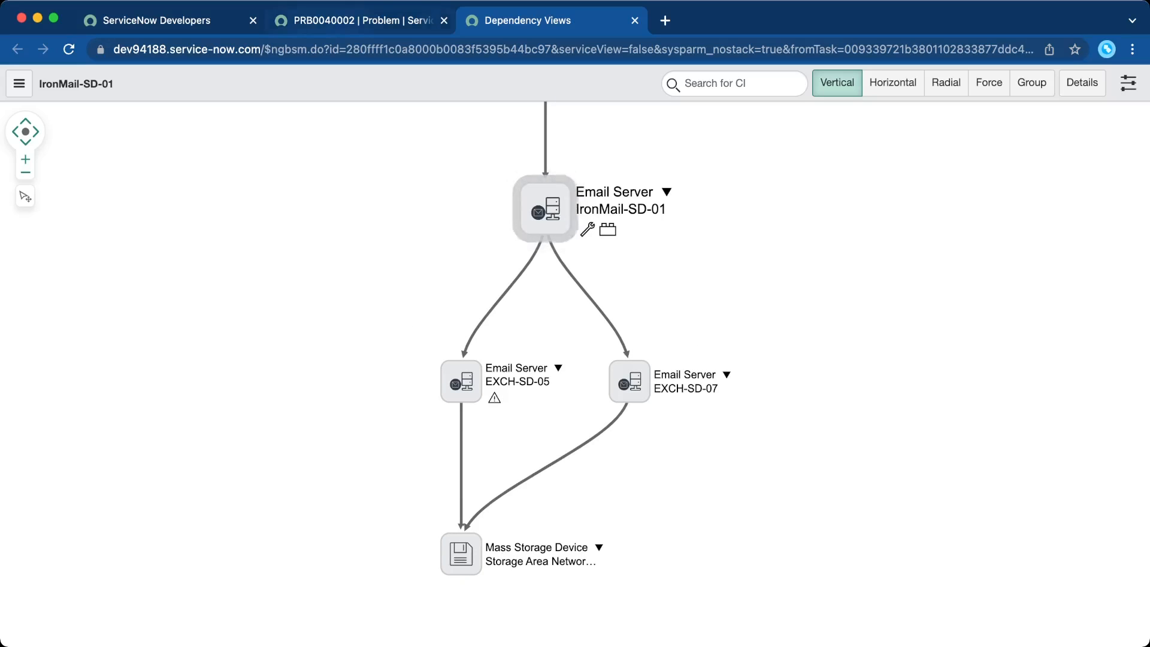
Return to the problem record and start a new problem task of type Root Cause Analysis
key(ctrl+shift+Tab)
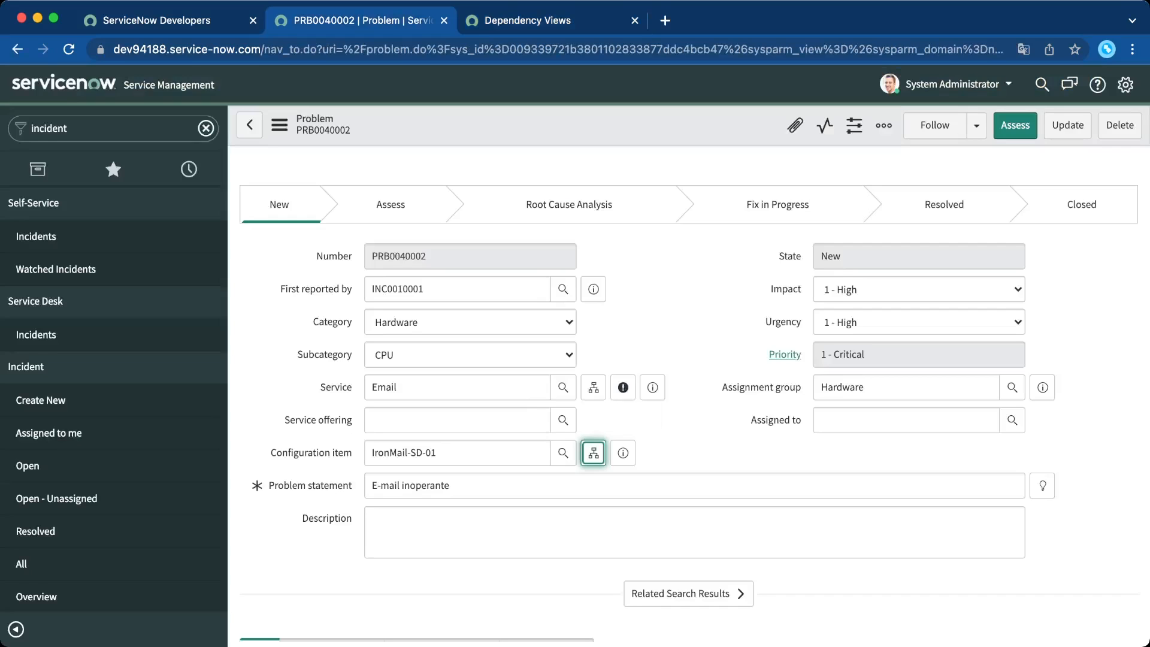
scroll(689, 401, down, 7)
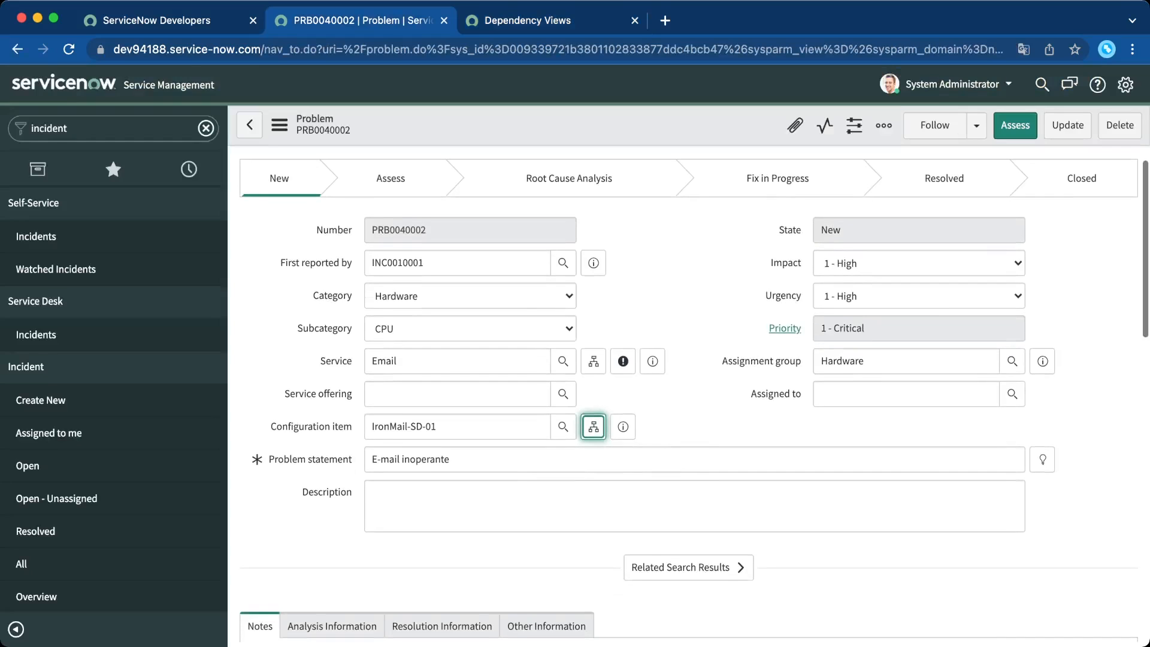
scroll(689, 395, down, 6)
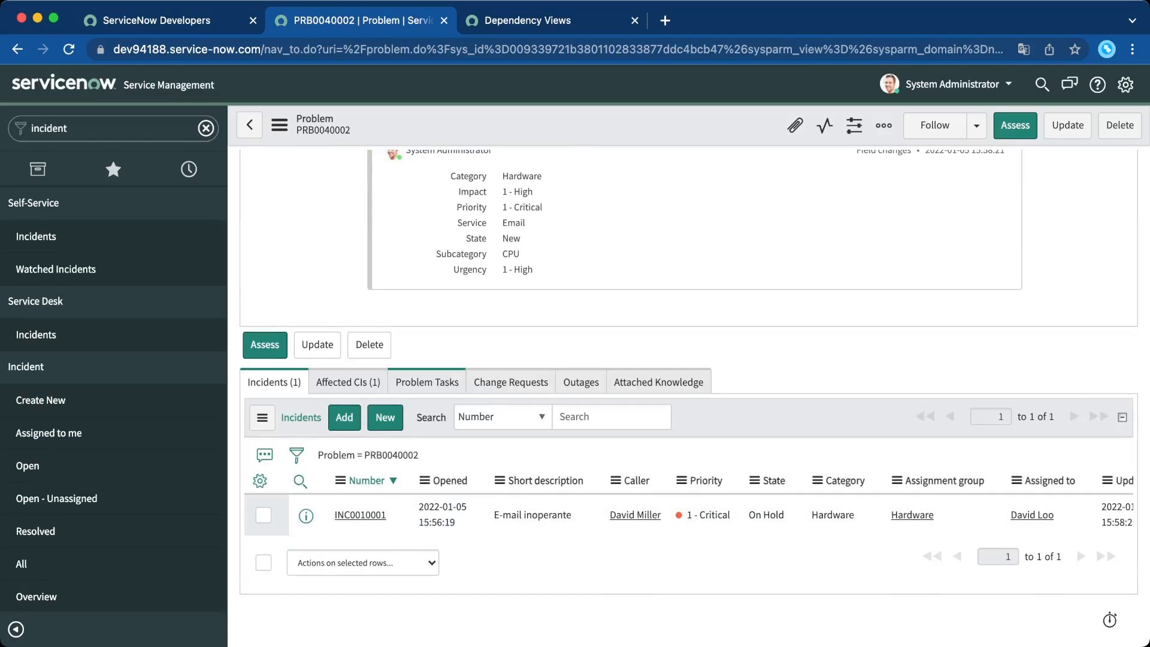
click(427, 382)
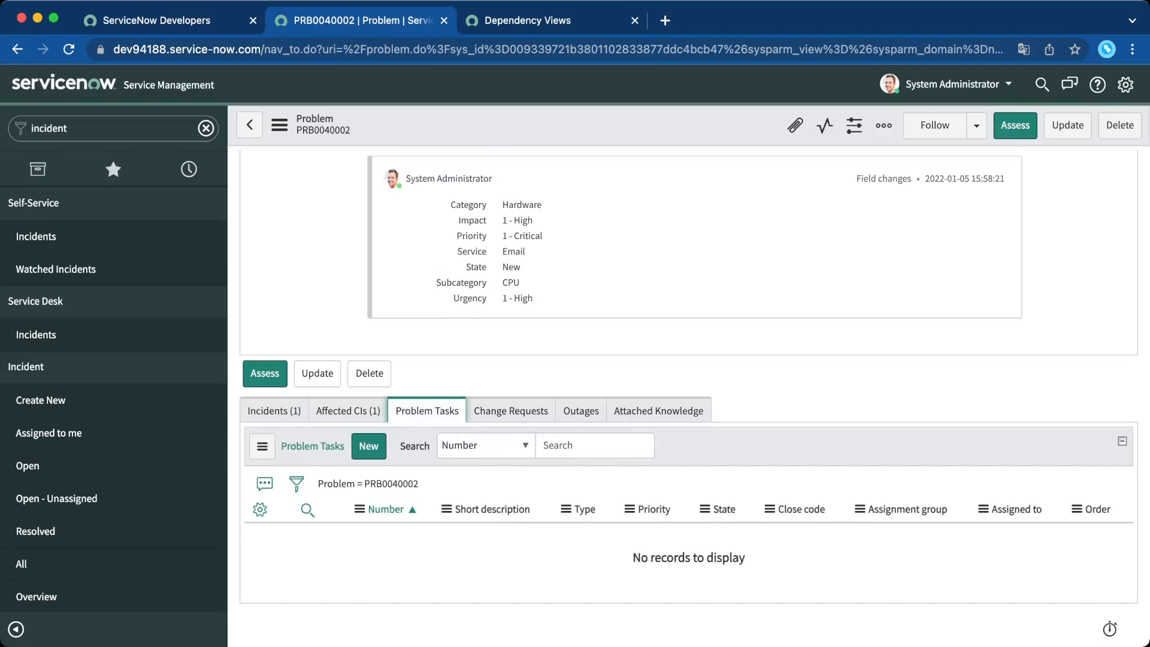
click(369, 446)
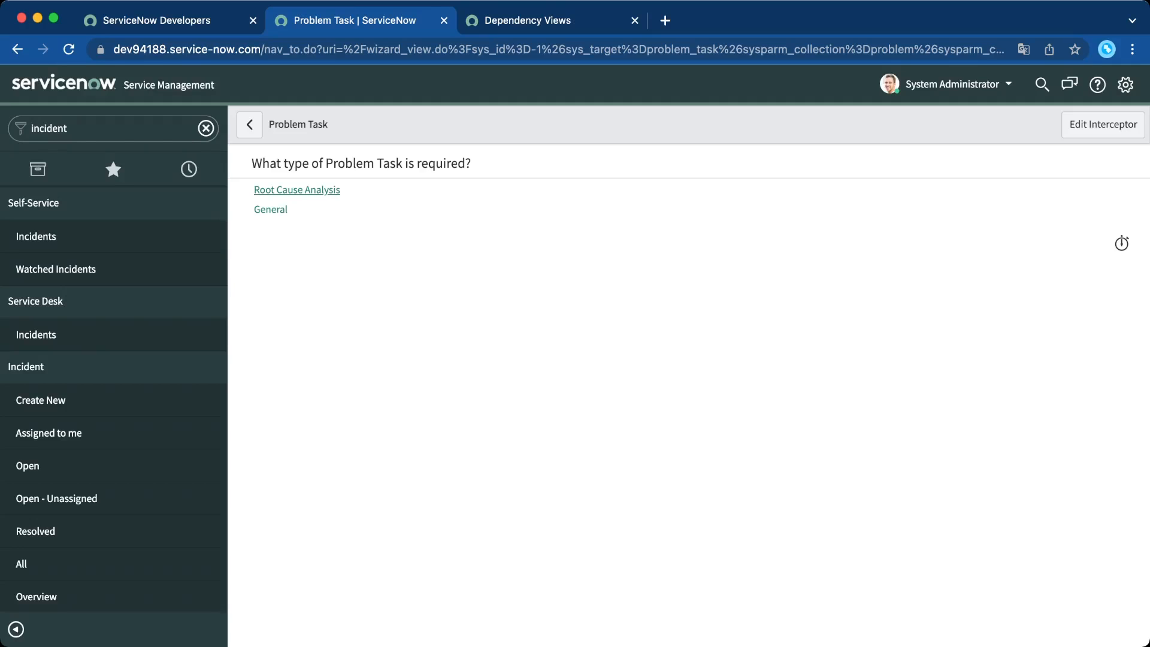
click(297, 190)
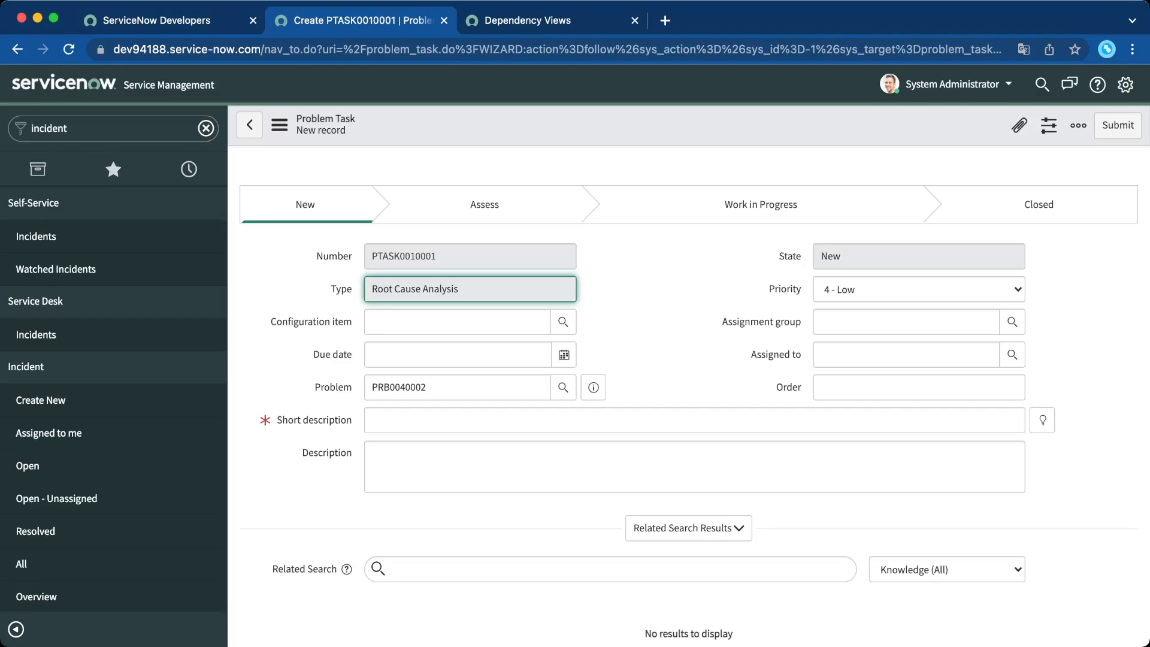
Set the problem task's configuration item to IronMail-SD-01
click(373, 322)
text(iron)
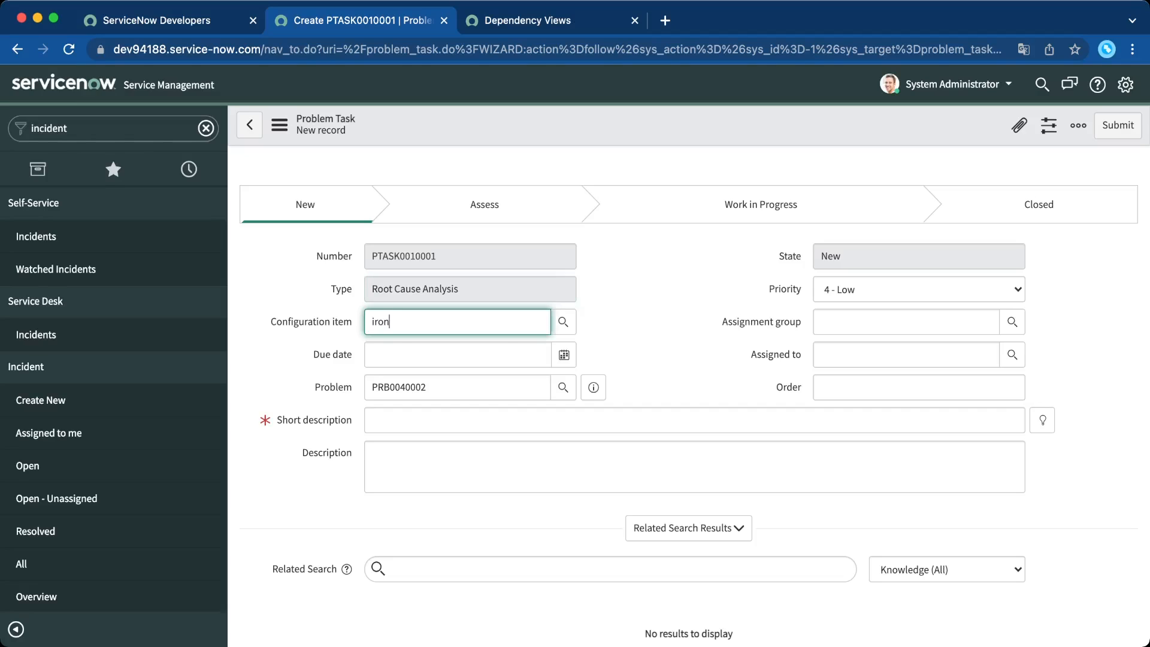
key(Down)
key(Return)
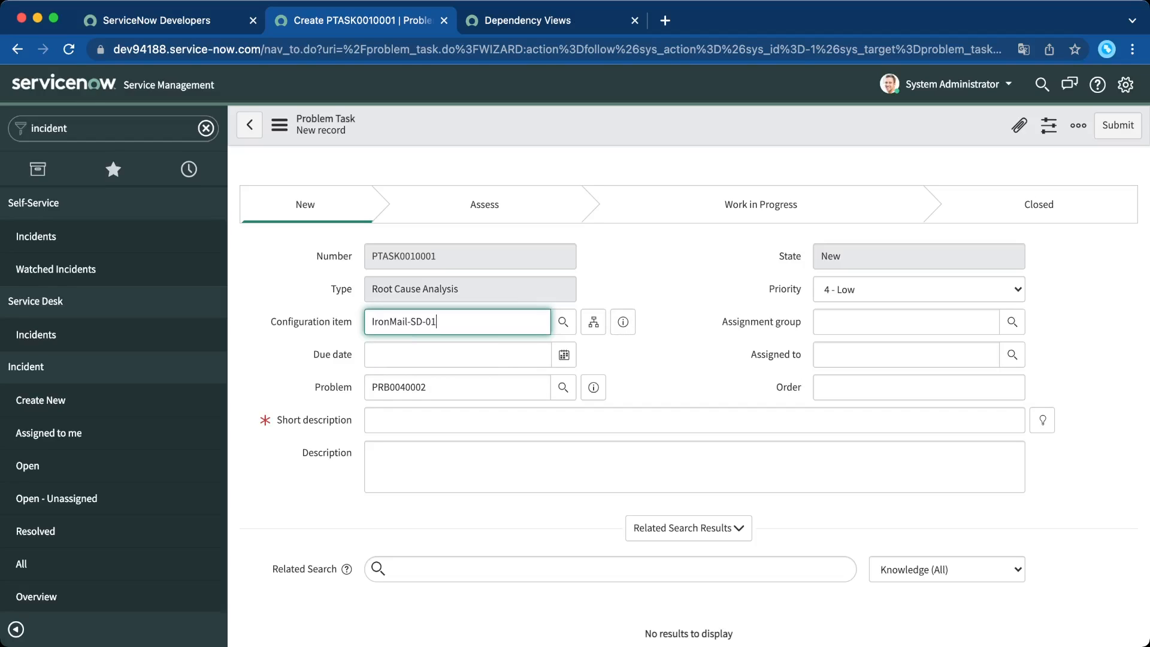
Set the problem task's assignment group to Hardware and look up candidates for its assignee
text(har)
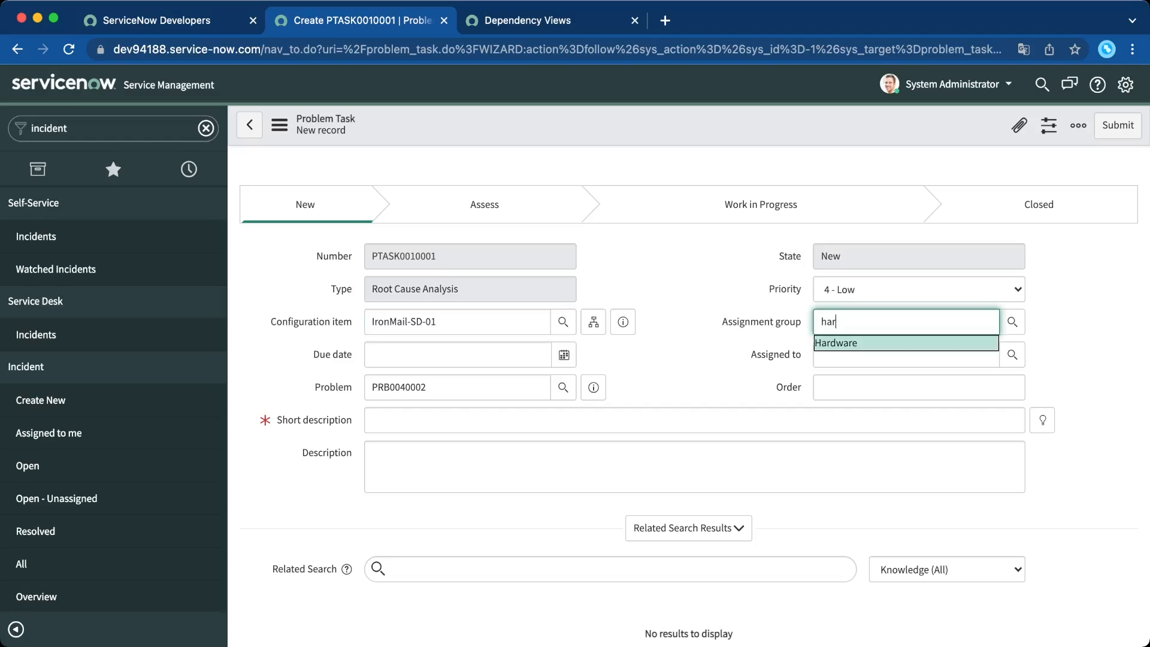
key(Return)
key(Tab)
text(da)
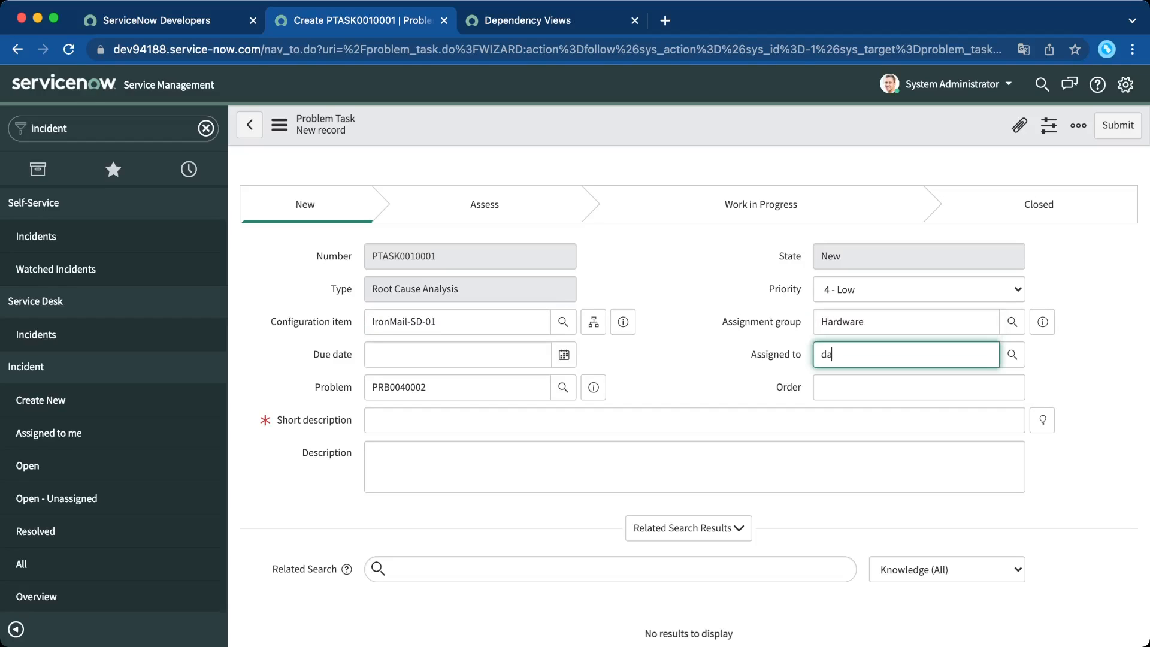
key(BackSpace)
key(BackSpace)
click(1012, 355)
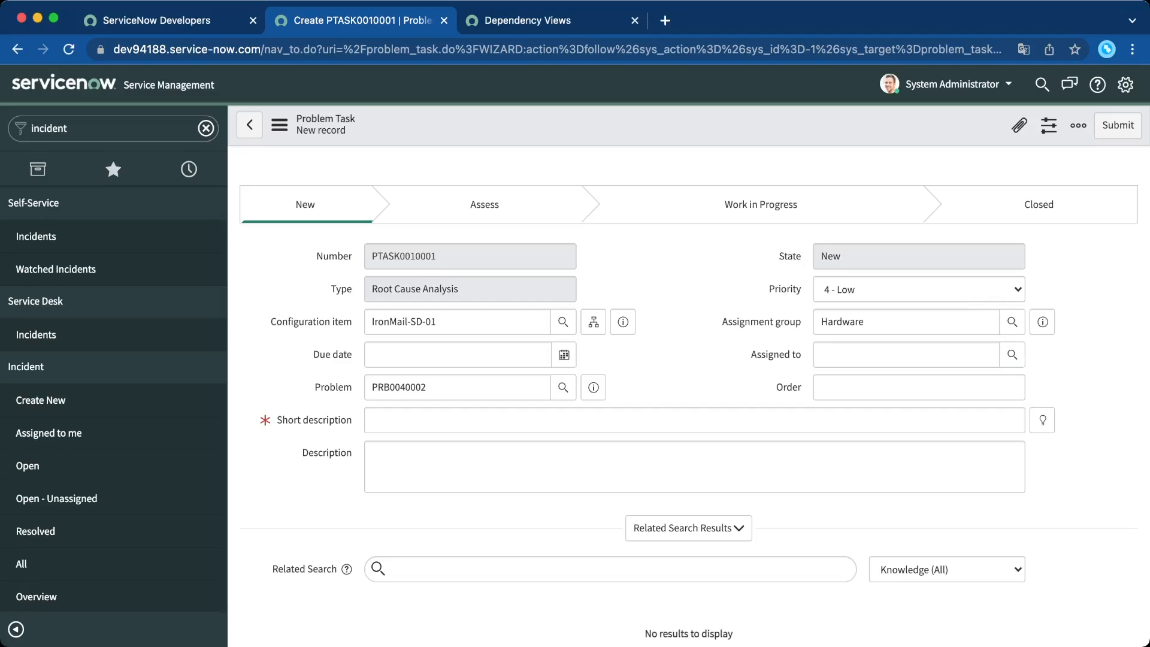
Describe the problem task as "E-mail inoperante", give it the short description "Analisar causa raiz -1" and submit it
click(377, 456)
text(E-mail inoperante)
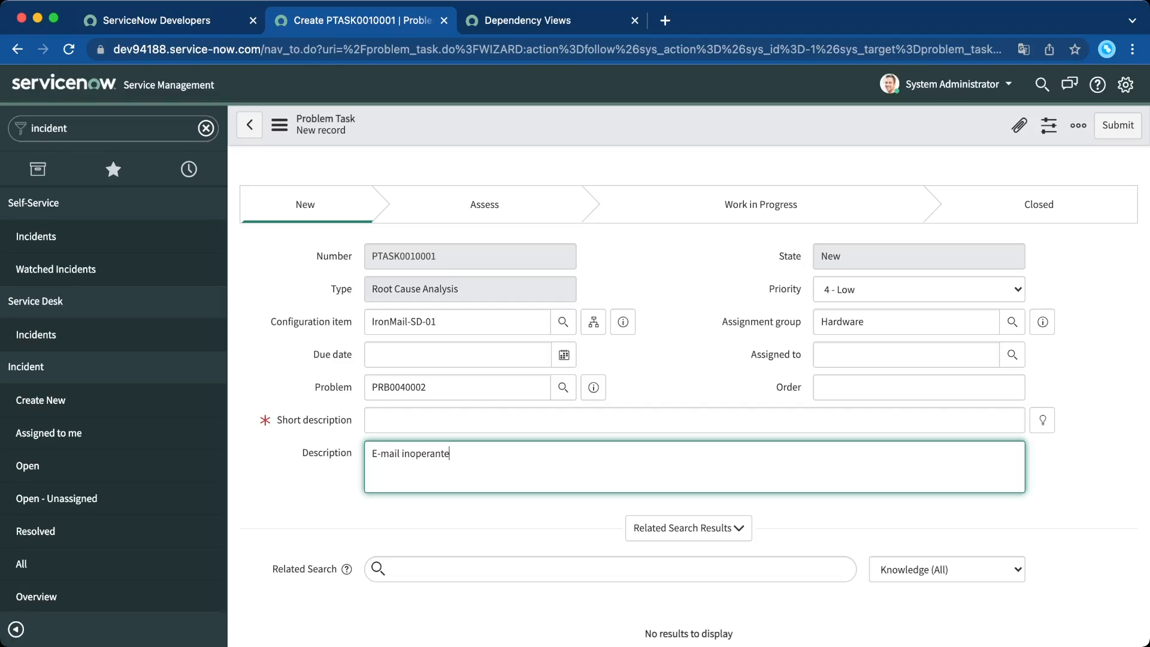
click(372, 420)
text(Analisar )
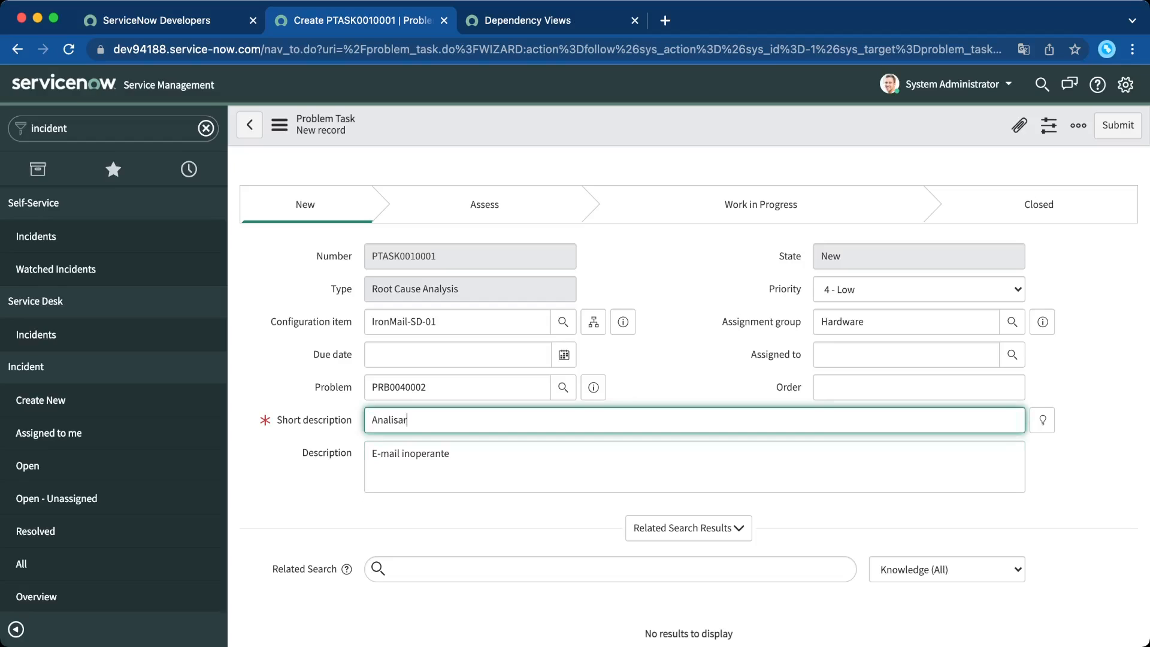
text(causa raiz -1)
click(1117, 126)
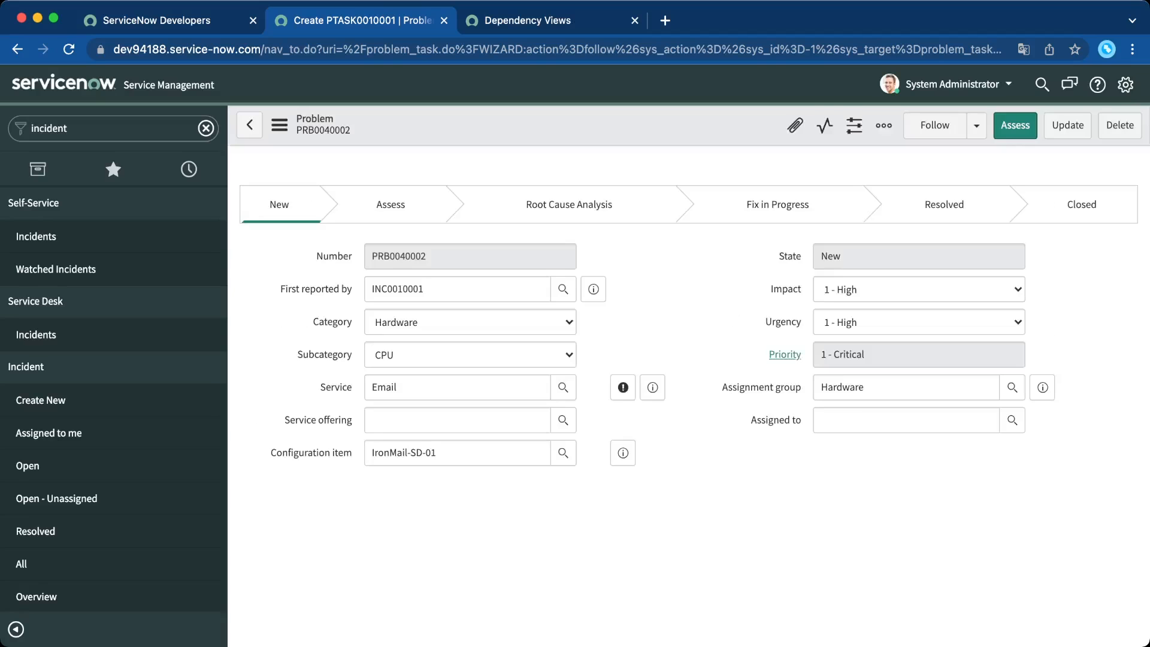
Start a second problem task of type Root Cause Analysis from the problem's related tasks
scroll(689, 396, down, 5)
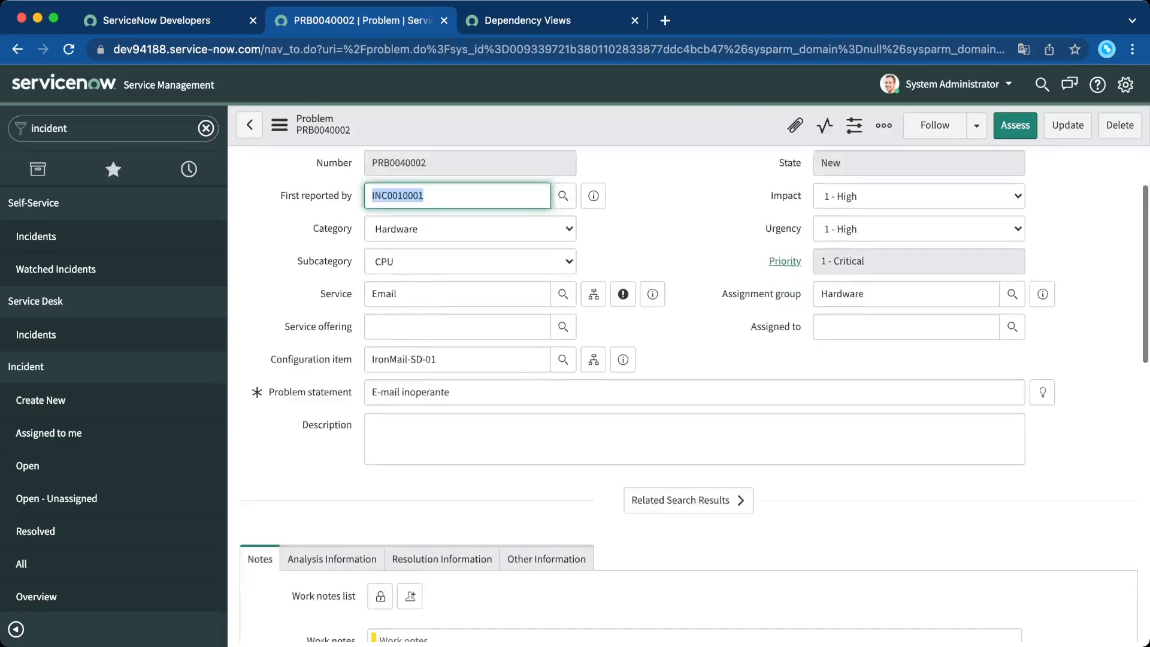
scroll(689, 395, down, 10)
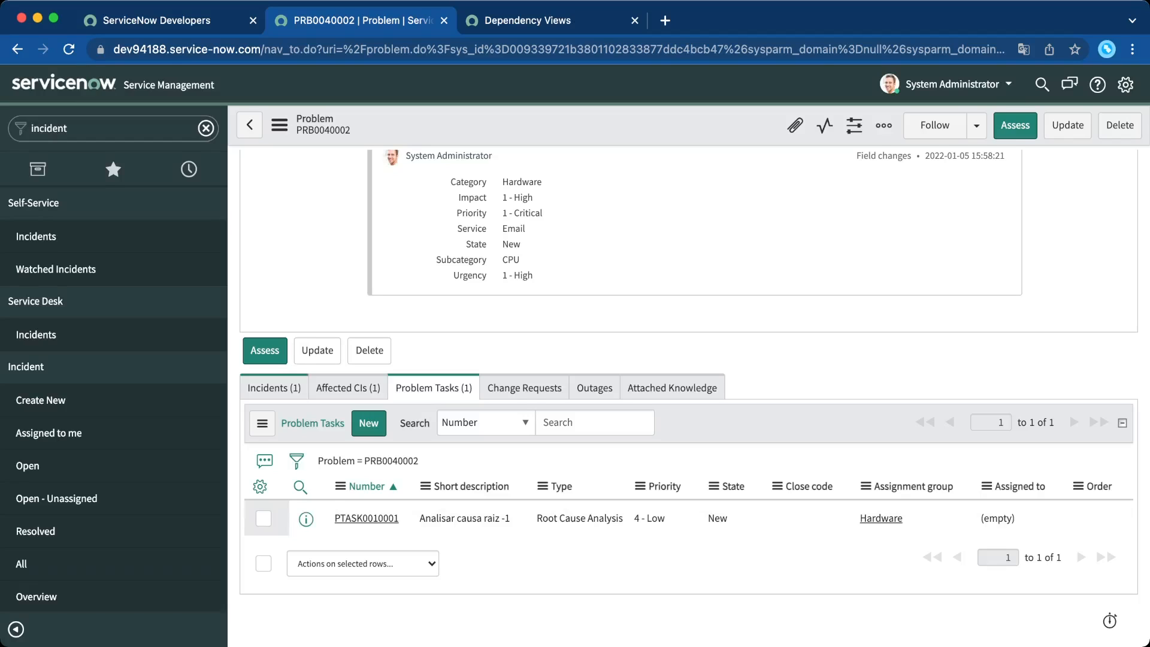
click(369, 423)
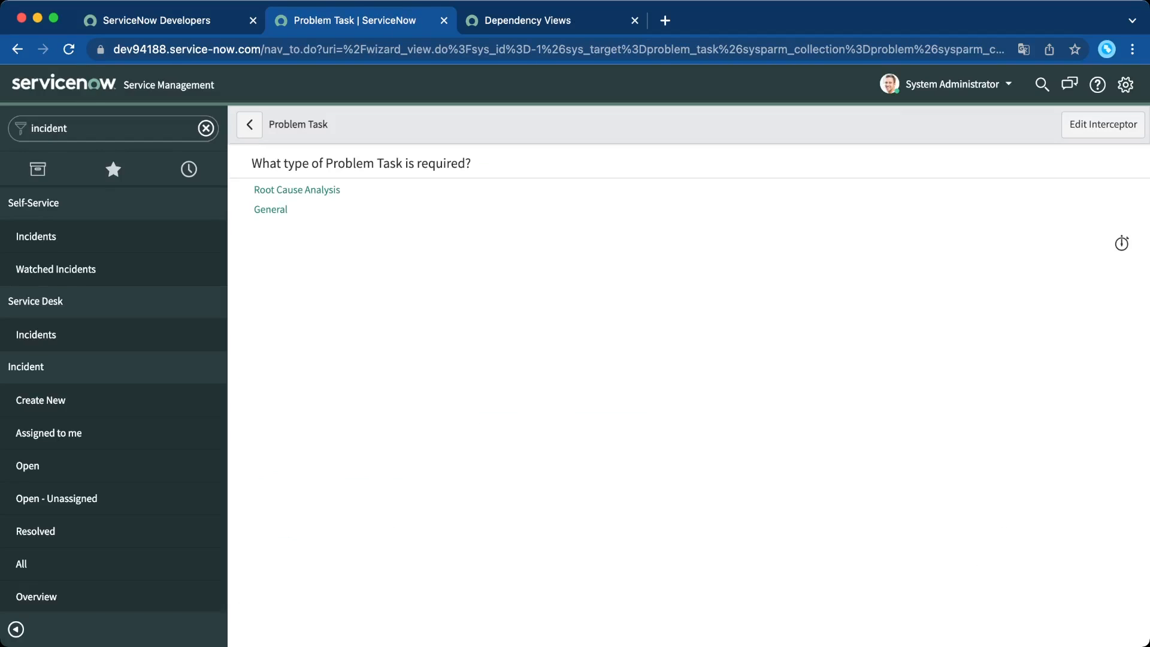
click(298, 190)
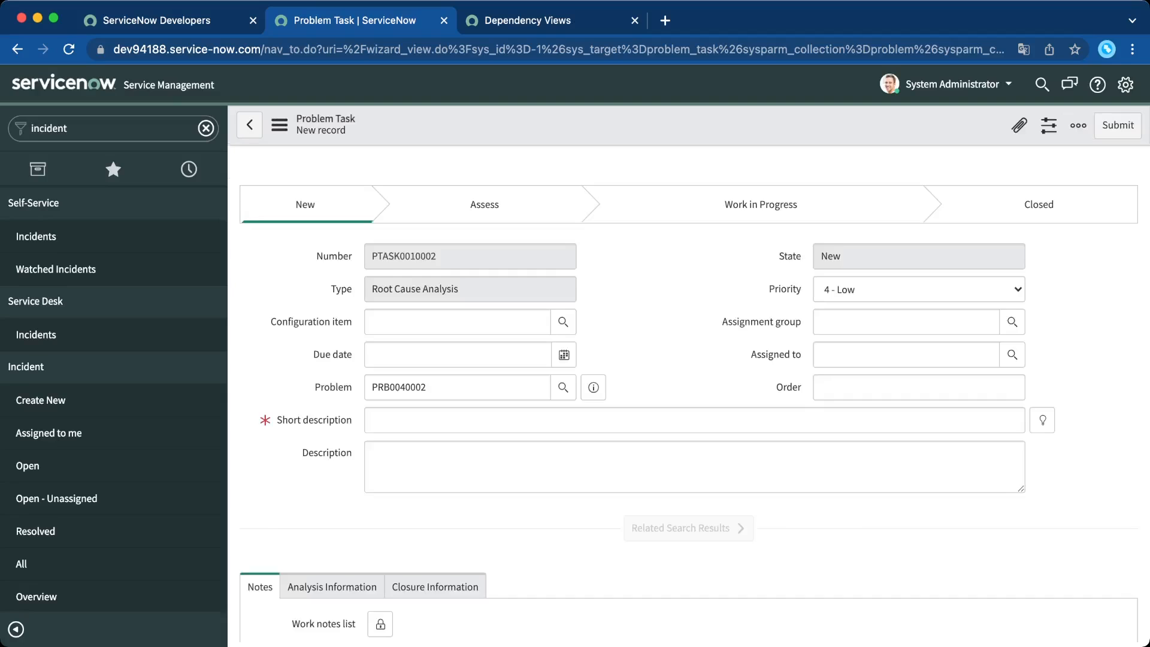
Set the second task's configuration item to Storage Area Network 001, checking the storage device in the IronMail-SD-01 dependency view
key(Tab)
text(storage)
key(Down)
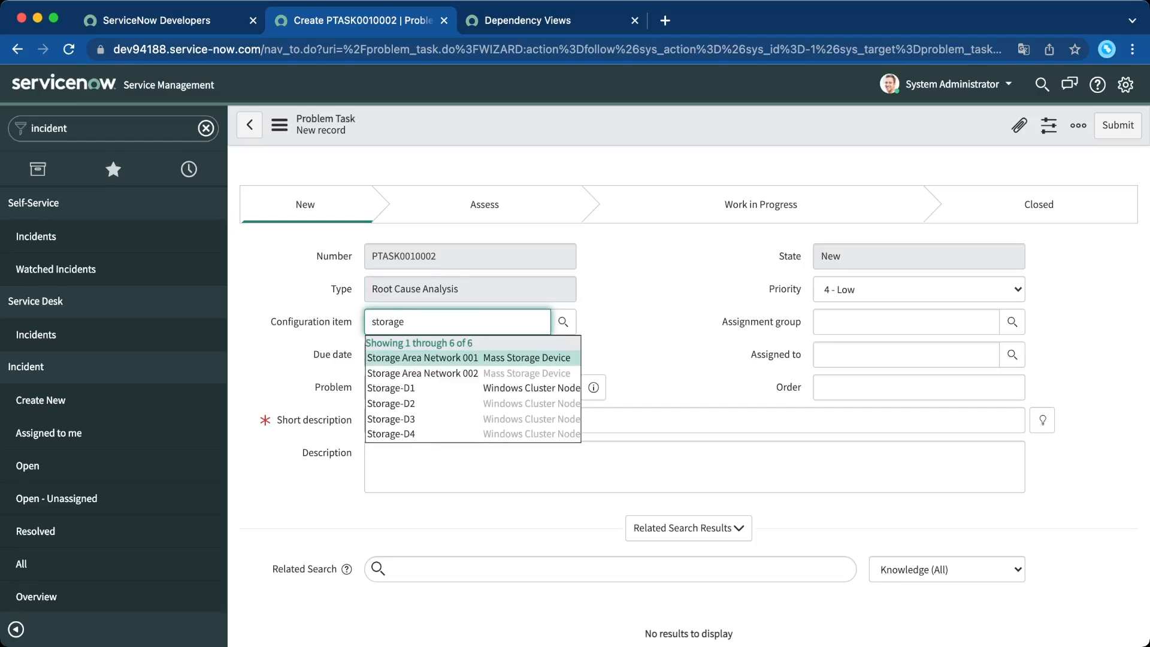
key(Return)
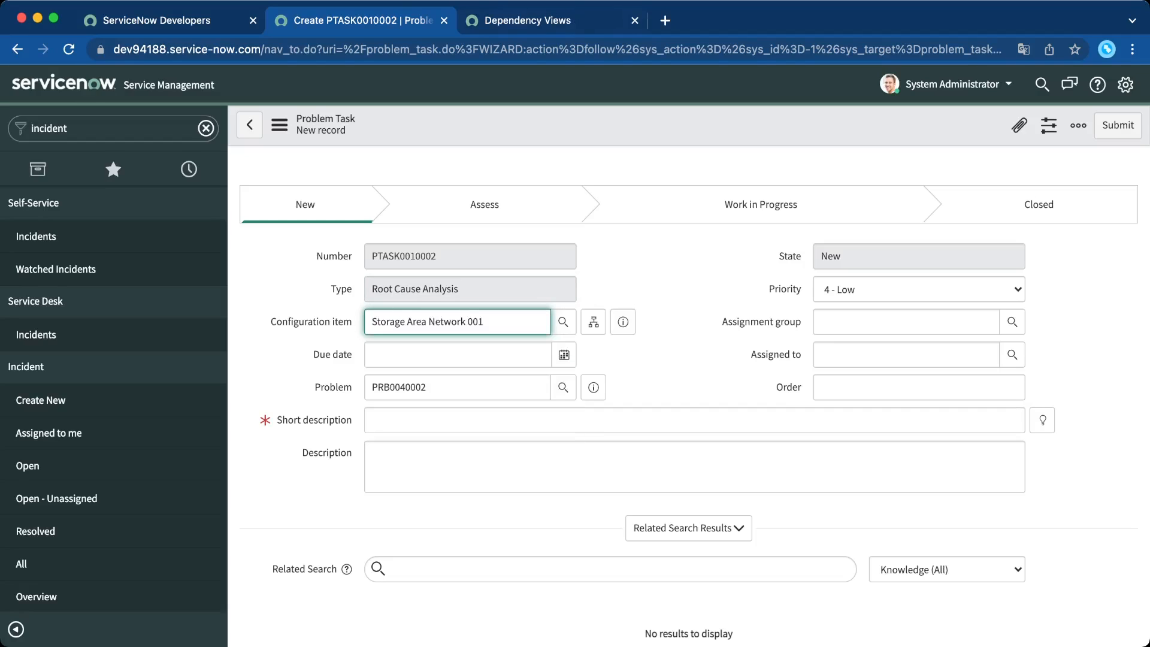
key(ctrl+Tab)
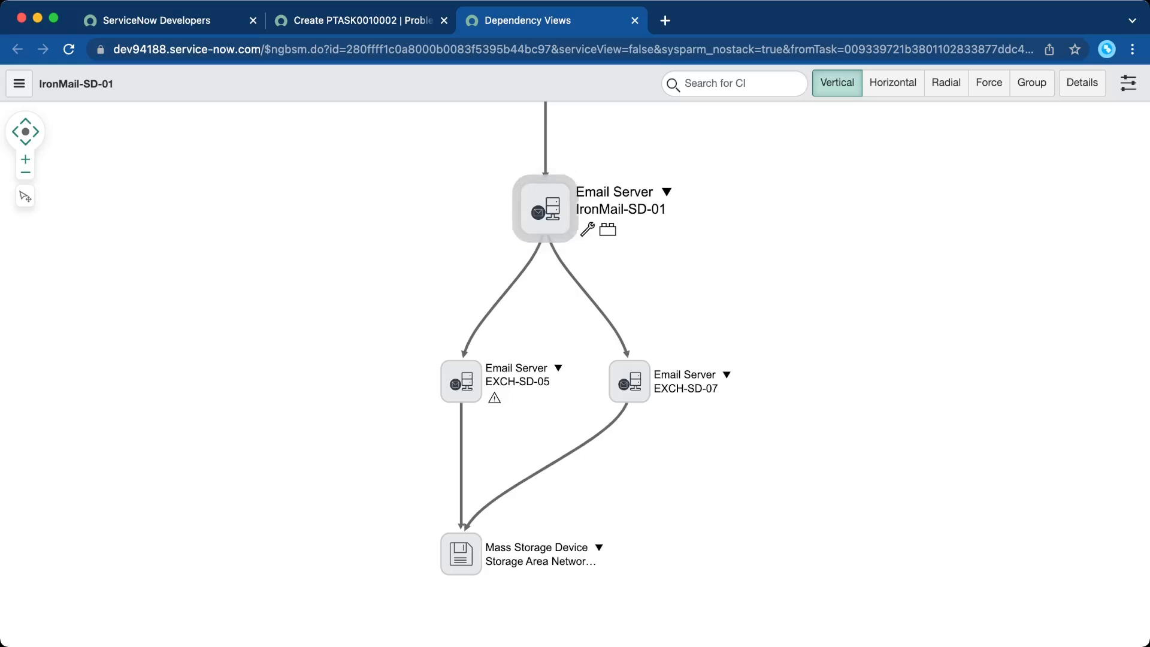
key(ctrl+shift+Tab)
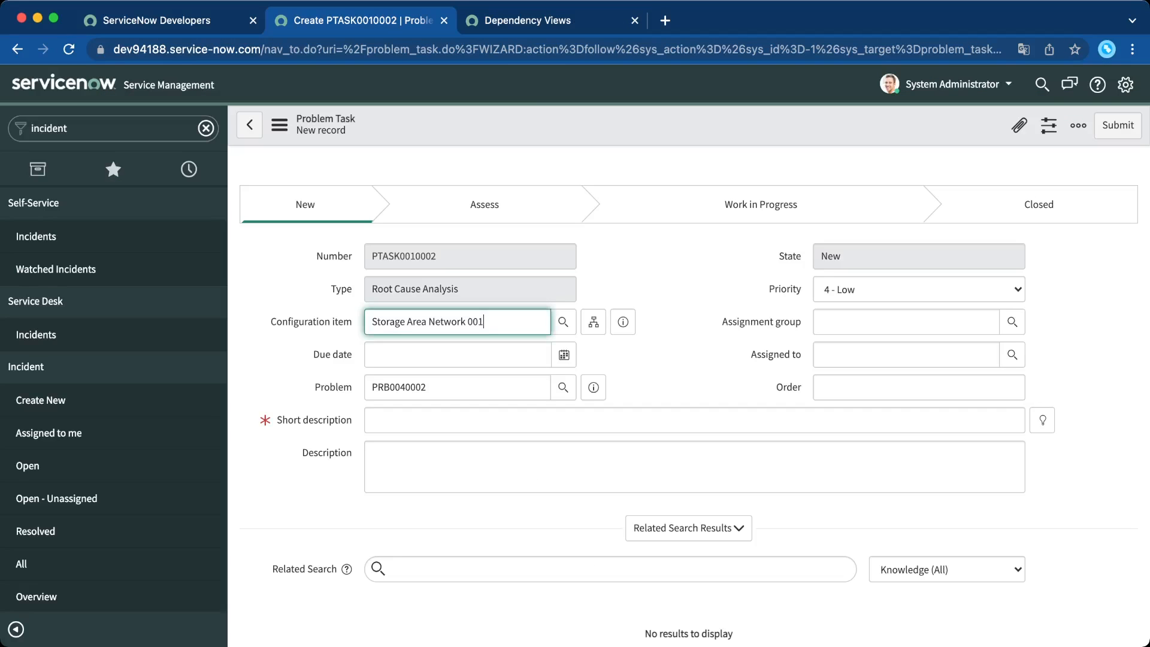
Set the second task's priority to 2 - High and its assignment group to Network
click(919, 289)
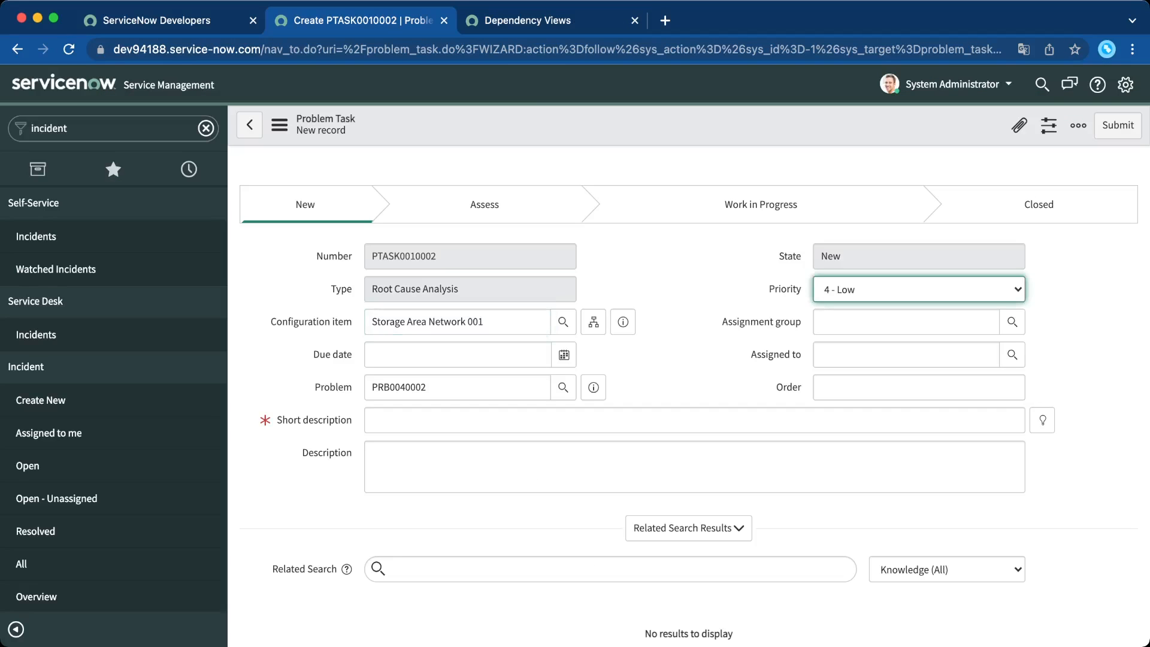
key(2)
key(Tab)
text(net)
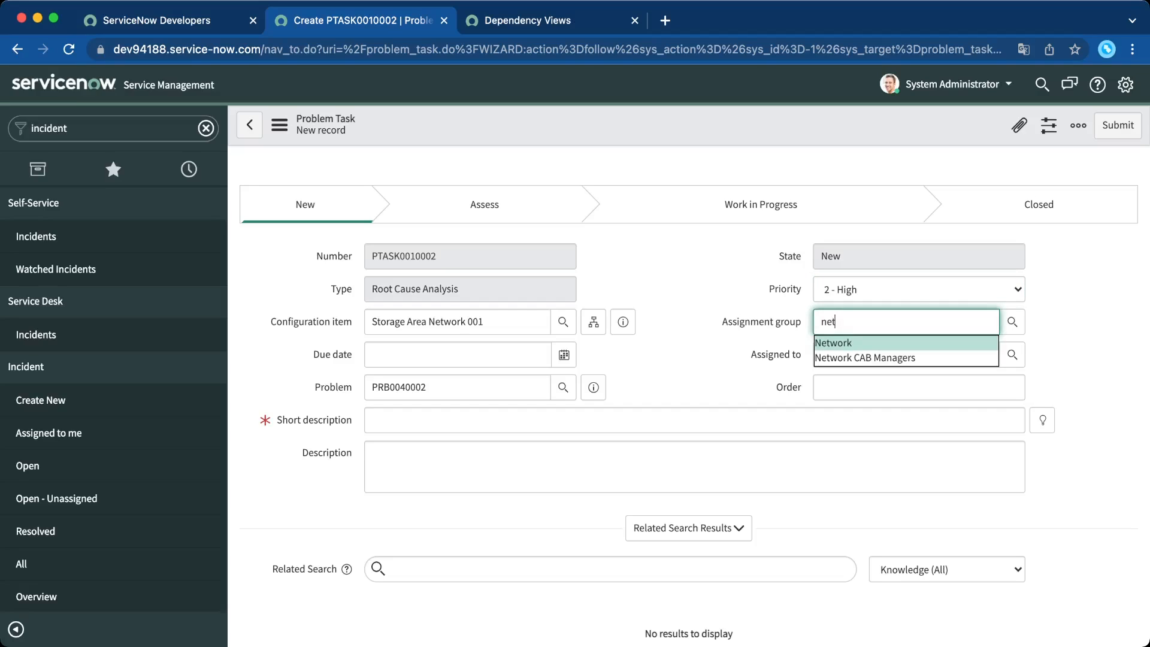
key(Return)
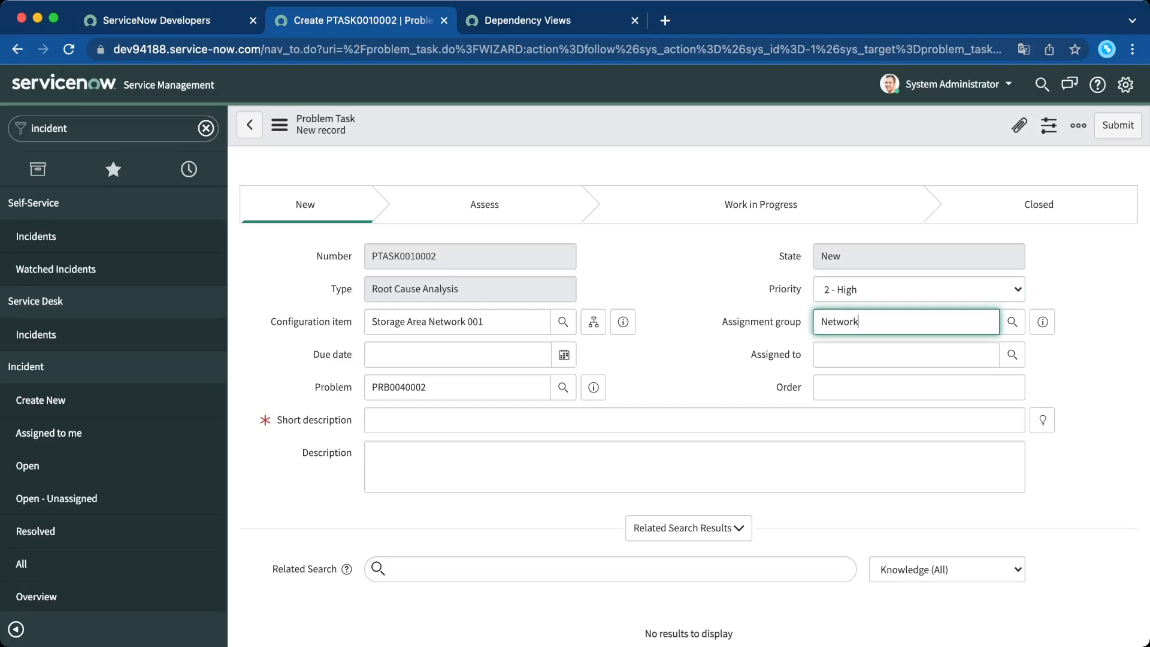
Describe the second task as "E-mail inoperante", give it the short description "Analisar causa raiz - 2" and submit it
click(919, 387)
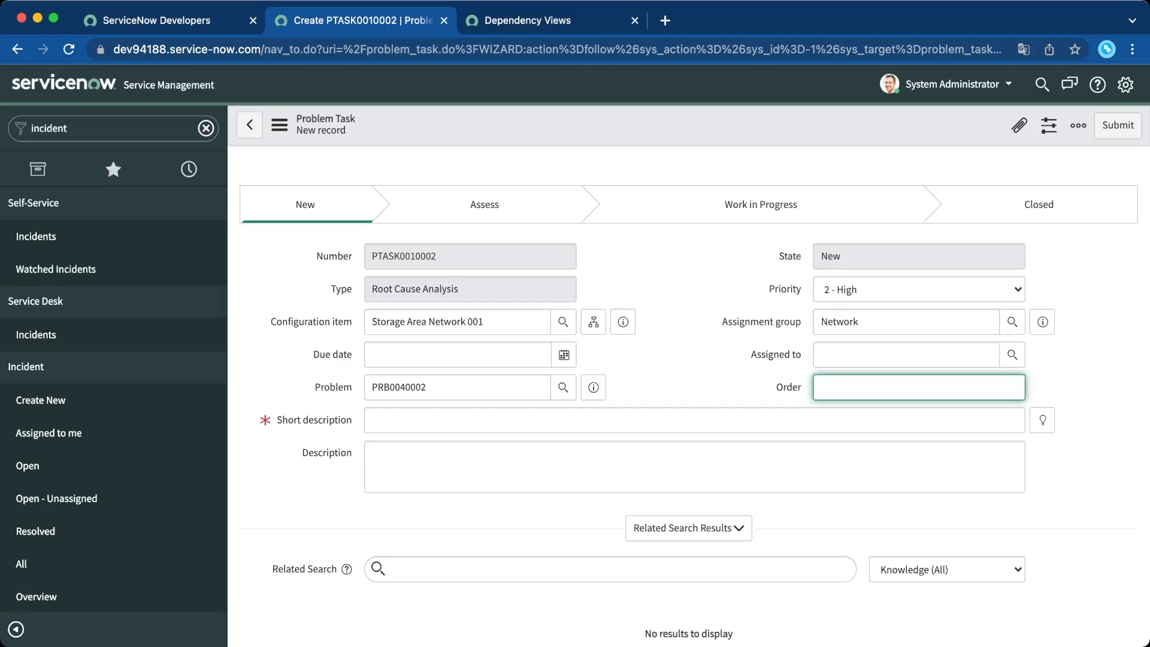
key(Tab)
key(Tab)
text(E-mail inoperante)
key(shift+Tab)
text(Anali)
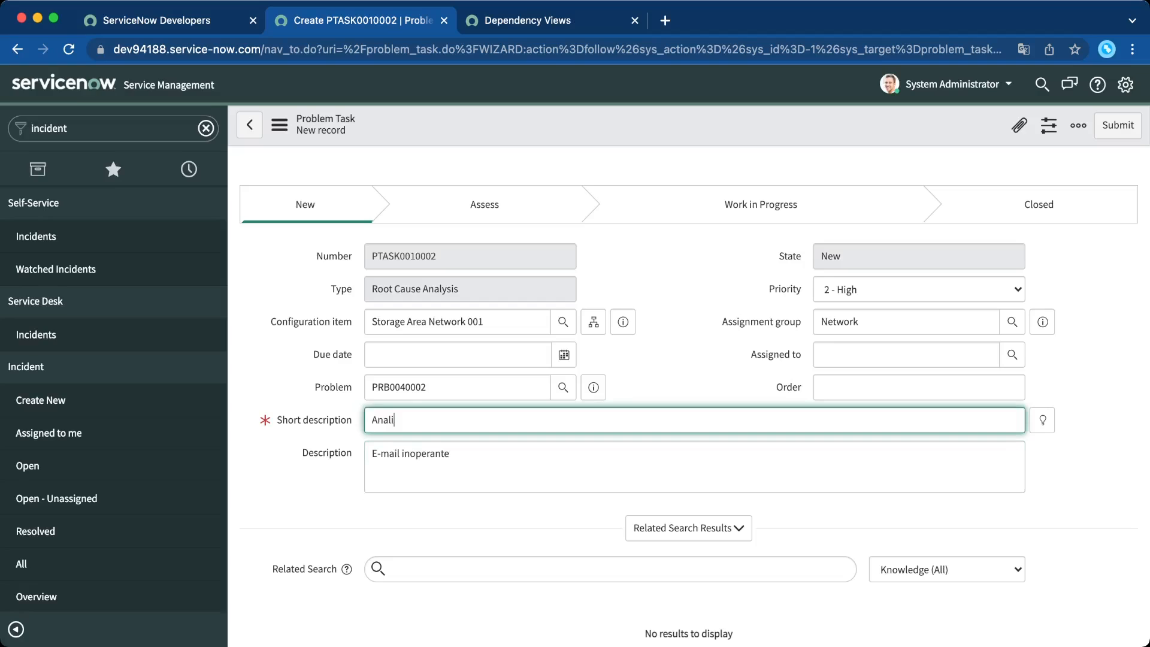
text(sar causa raiz - 2)
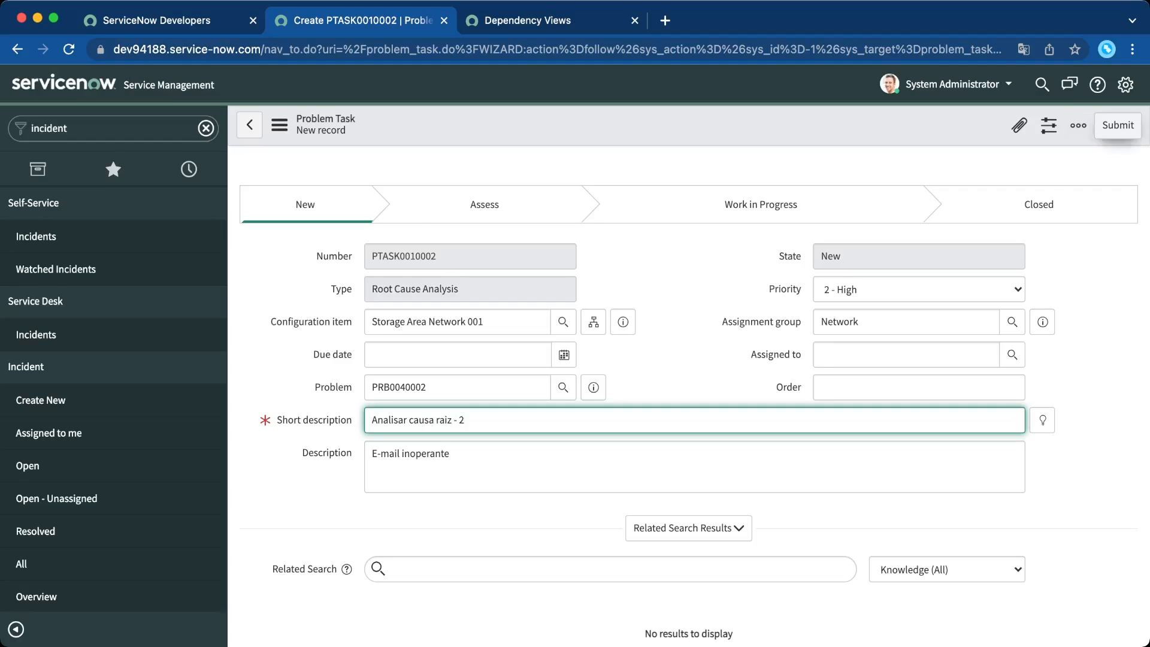
click(1115, 127)
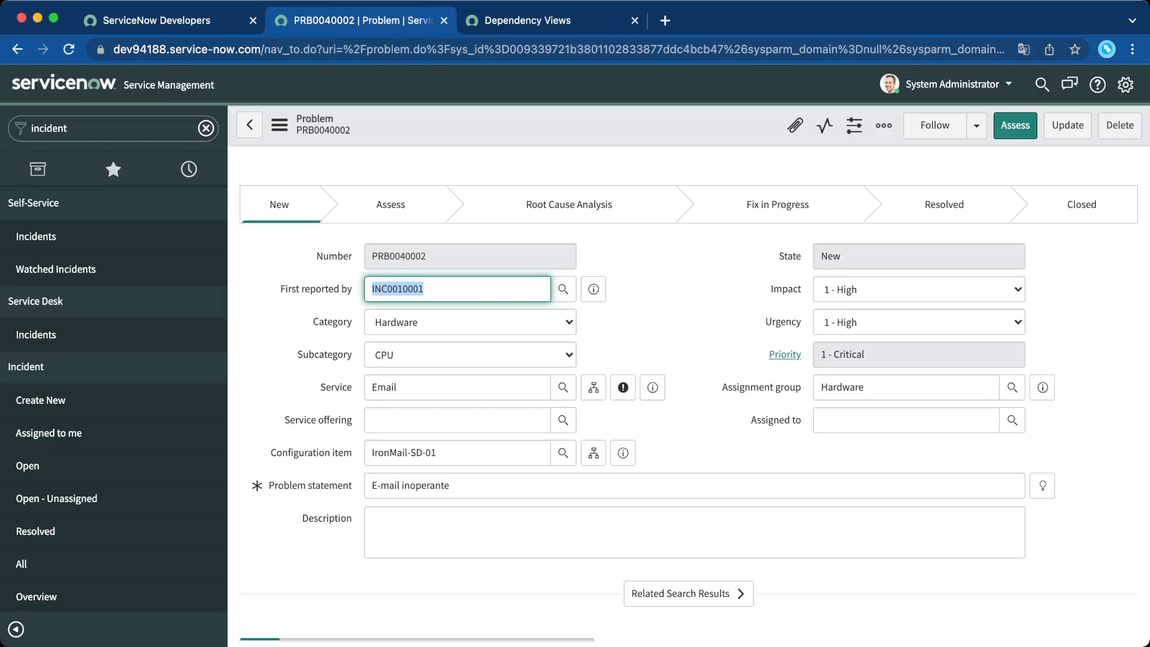
Move the problem to Assess with the test user as assignee, and confirm it into Root Cause Analysis
click(1015, 125)
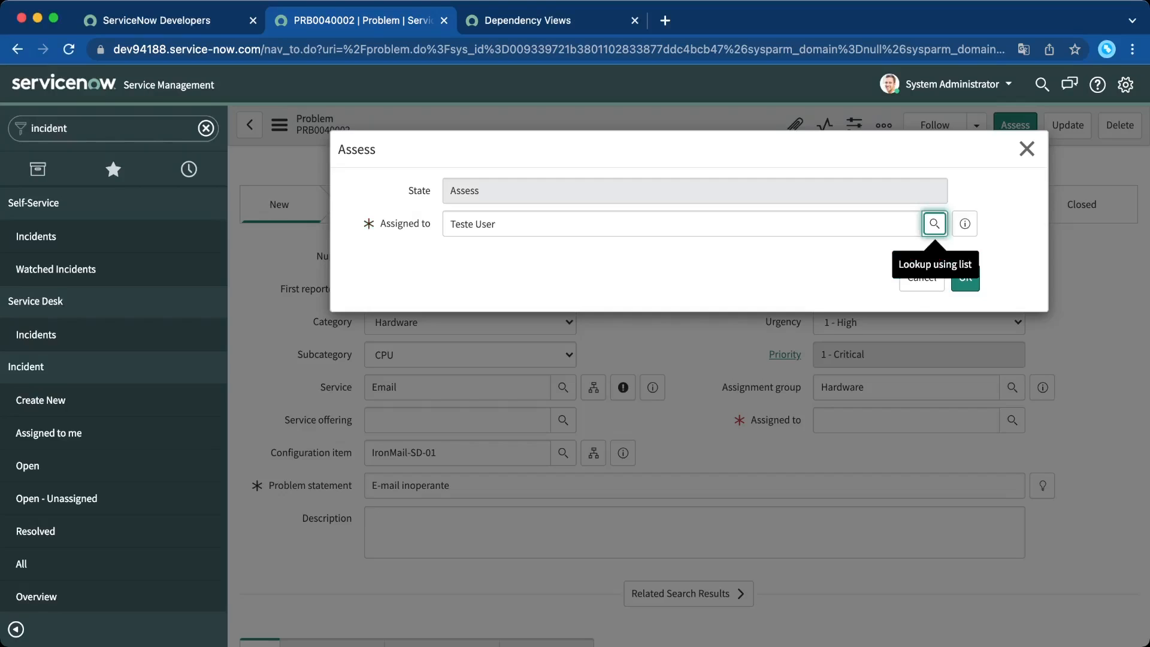
click(965, 278)
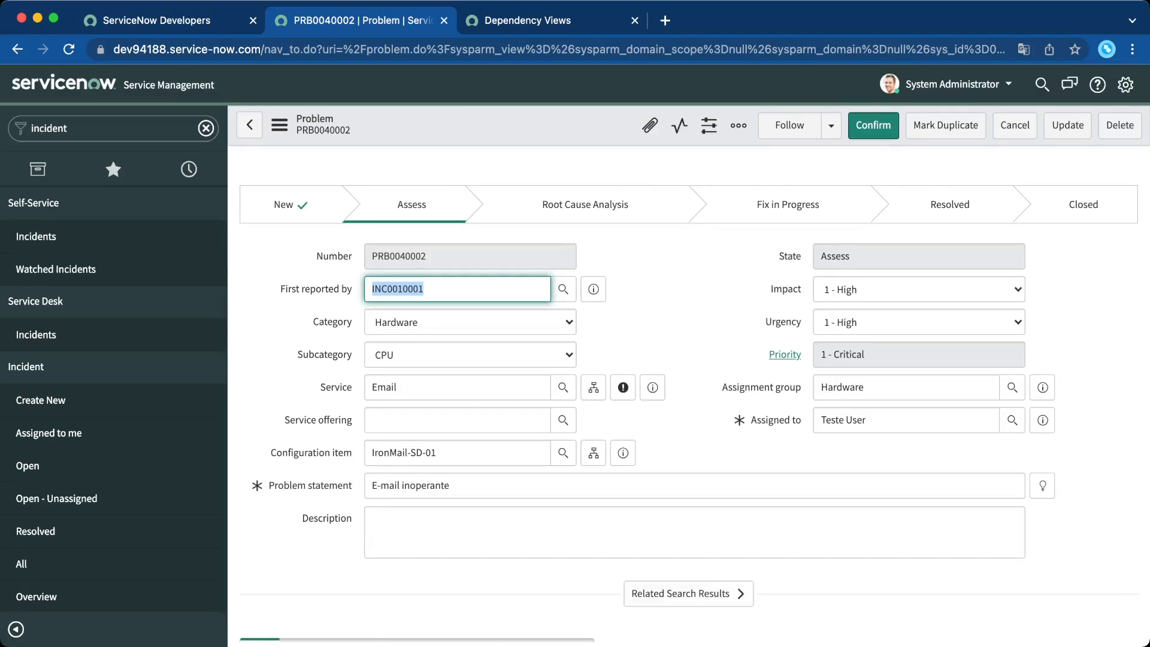
click(873, 125)
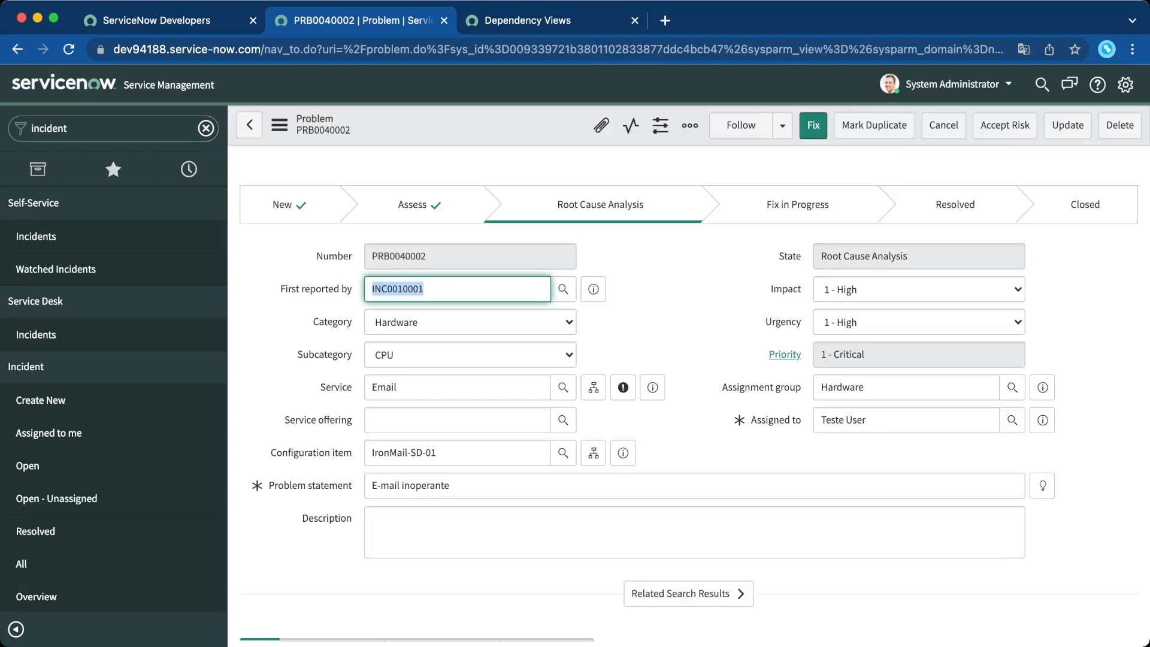
Enter "Acessar o Webmail pela Intranet." as the workaround in the problem's analysis information and save the record
scroll(689, 396, down, 5)
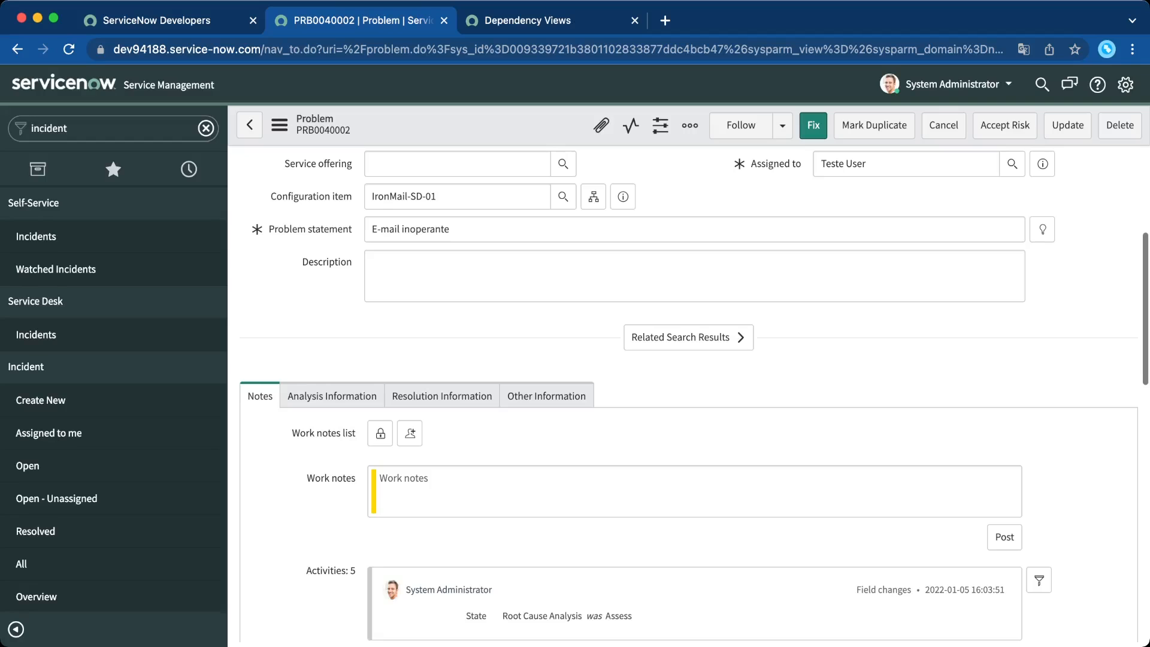
scroll(689, 396, down, 3)
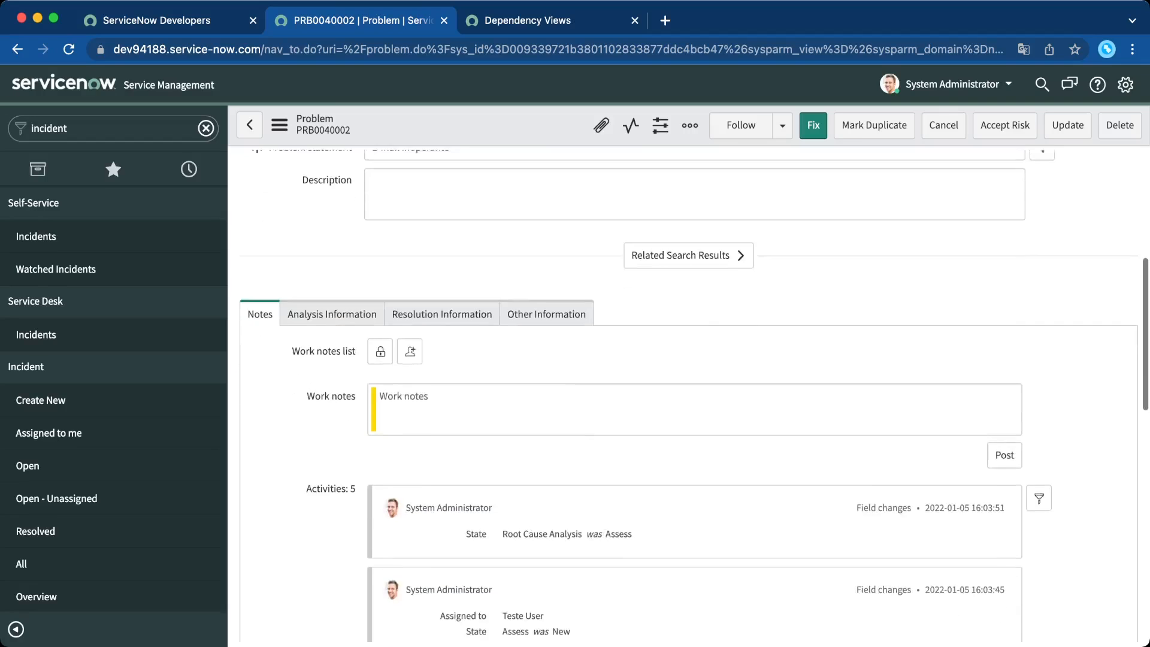
scroll(689, 395, up, 3)
scroll(689, 396, down, 3)
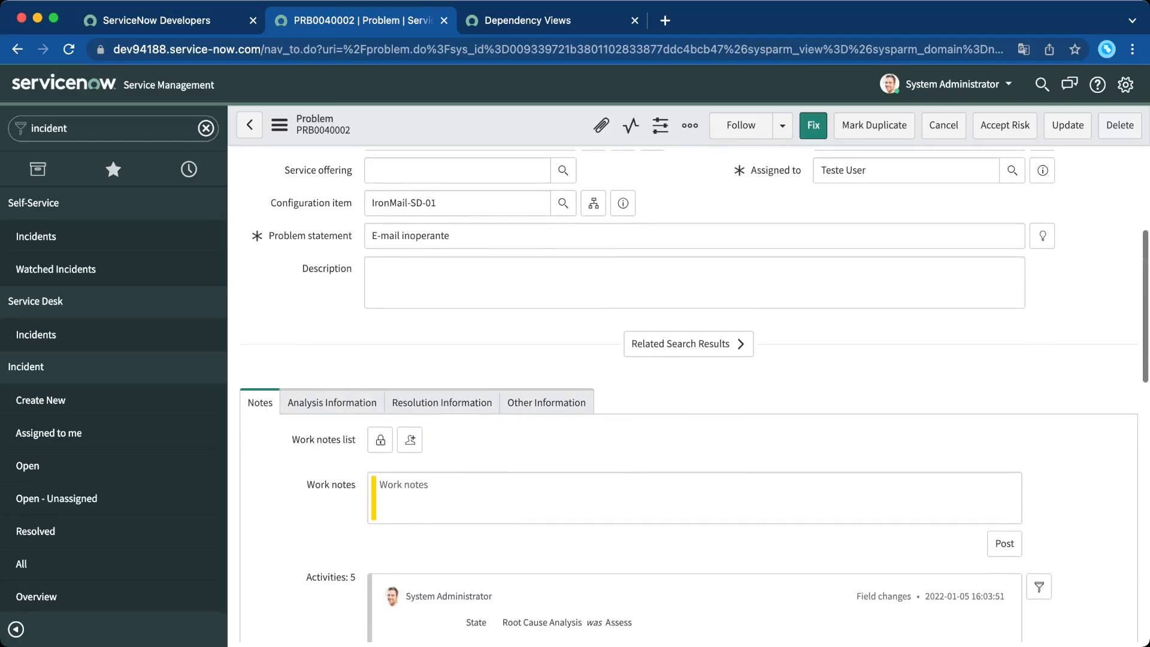
scroll(689, 395, down, 3)
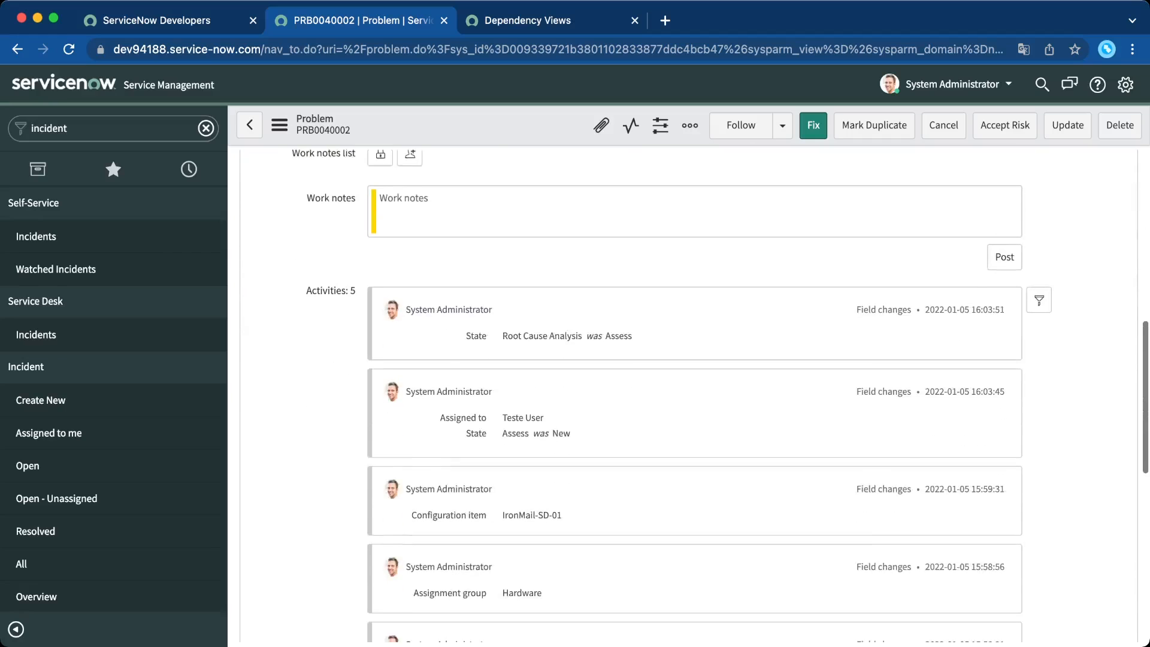
scroll(689, 395, up, 3)
scroll(689, 395, up, 1)
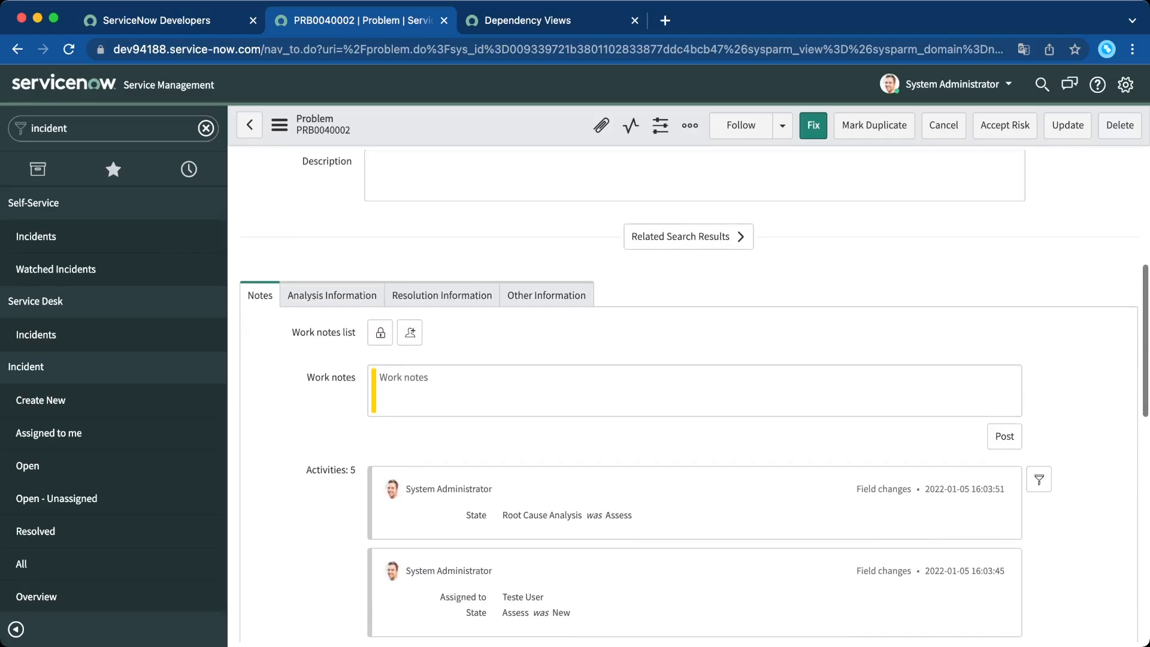
click(332, 295)
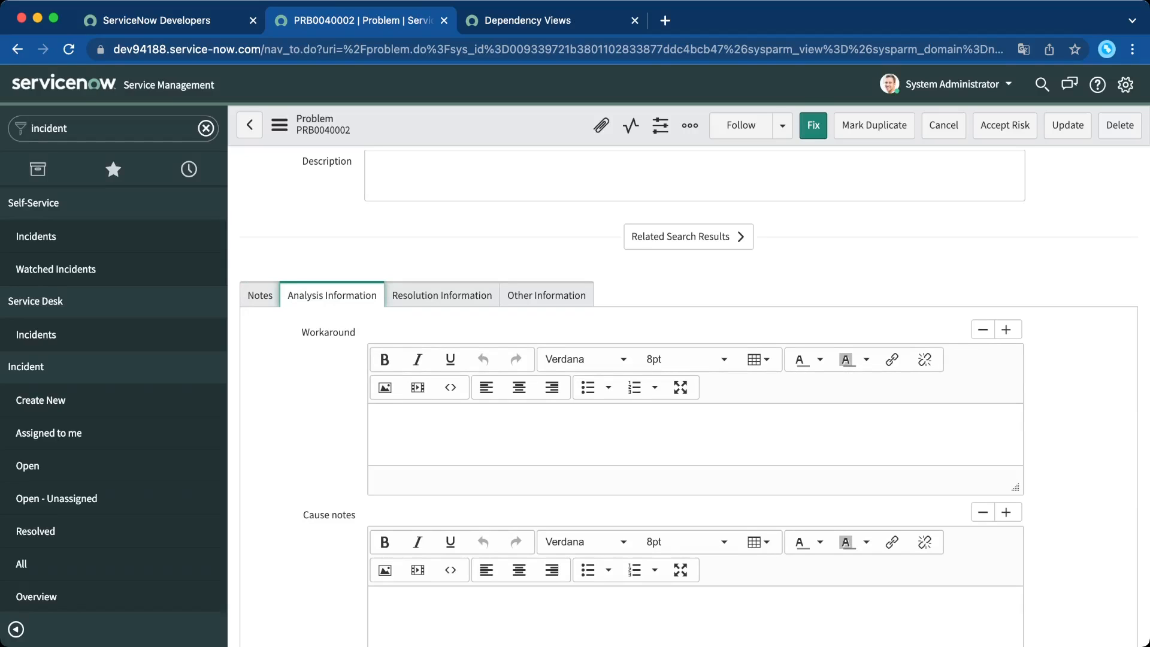
click(375, 418)
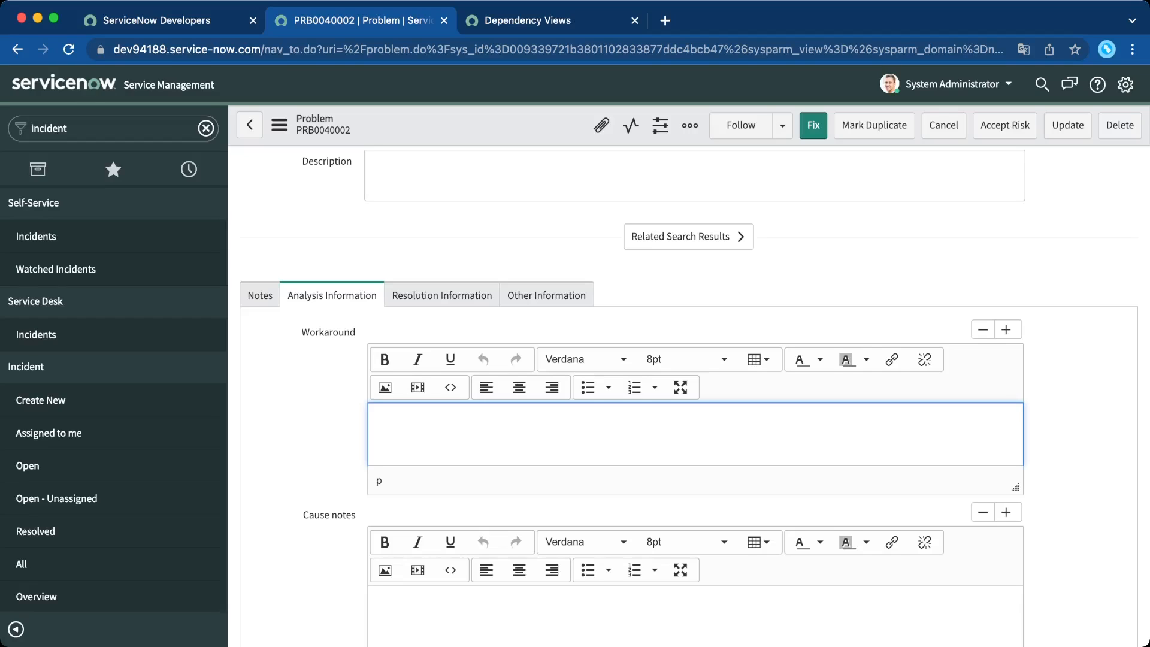
text(Acessar o Webmail pela Intranet.)
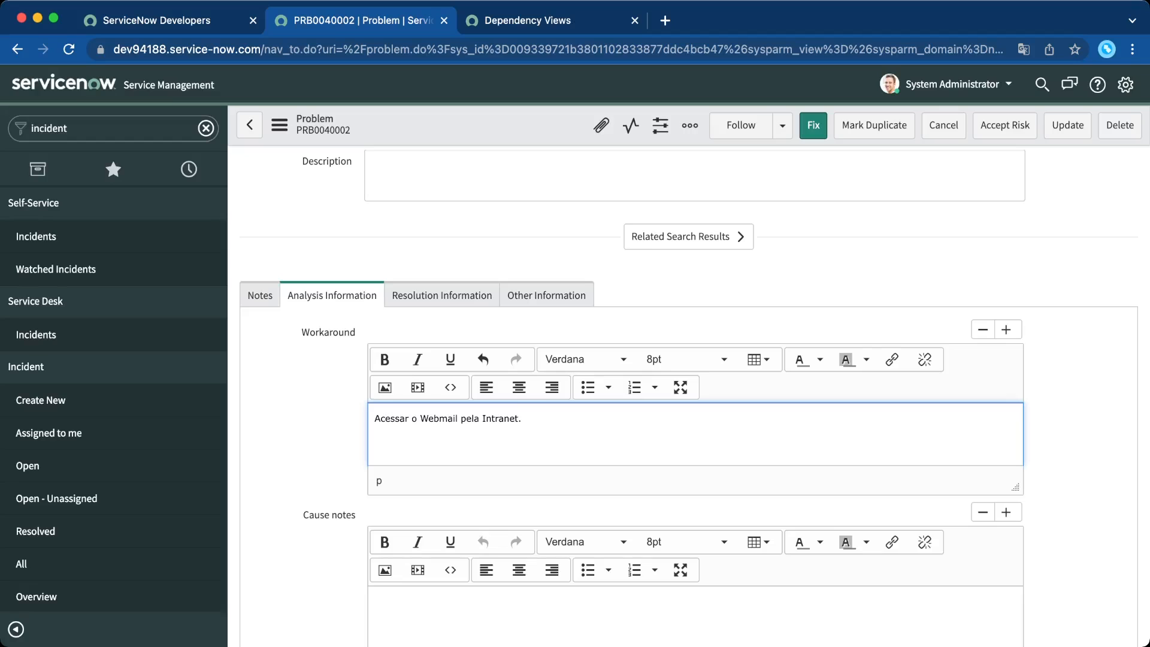
click(280, 125)
click(309, 150)
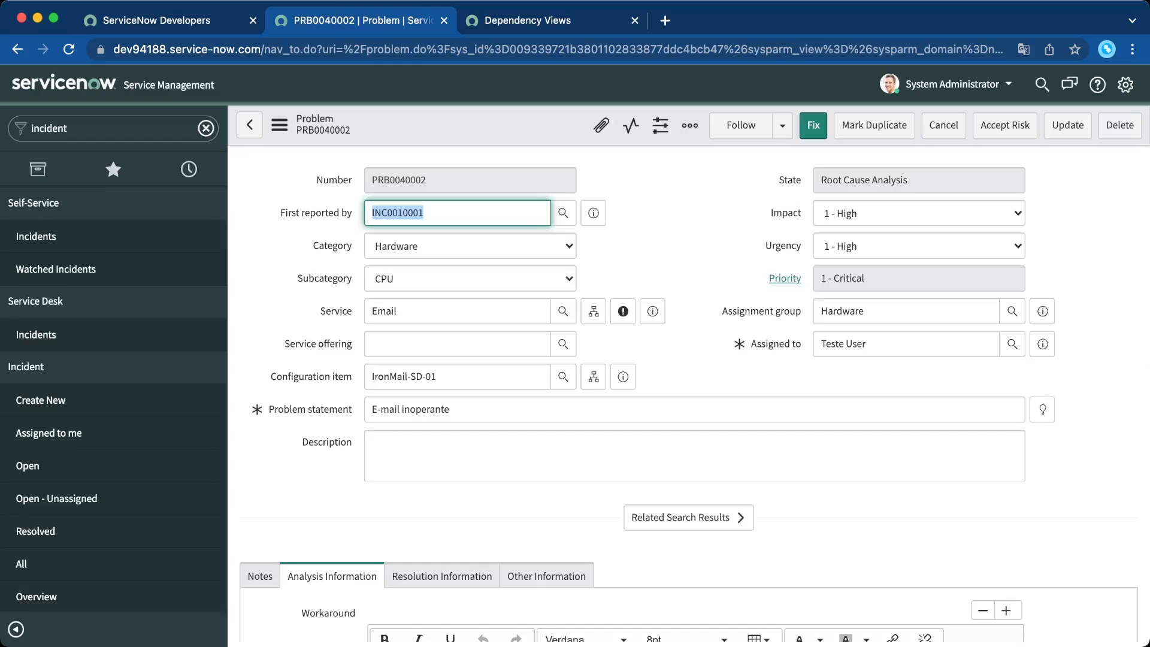
Communicate the problem's saved workaround to its related incidents
scroll(689, 396, down, 2)
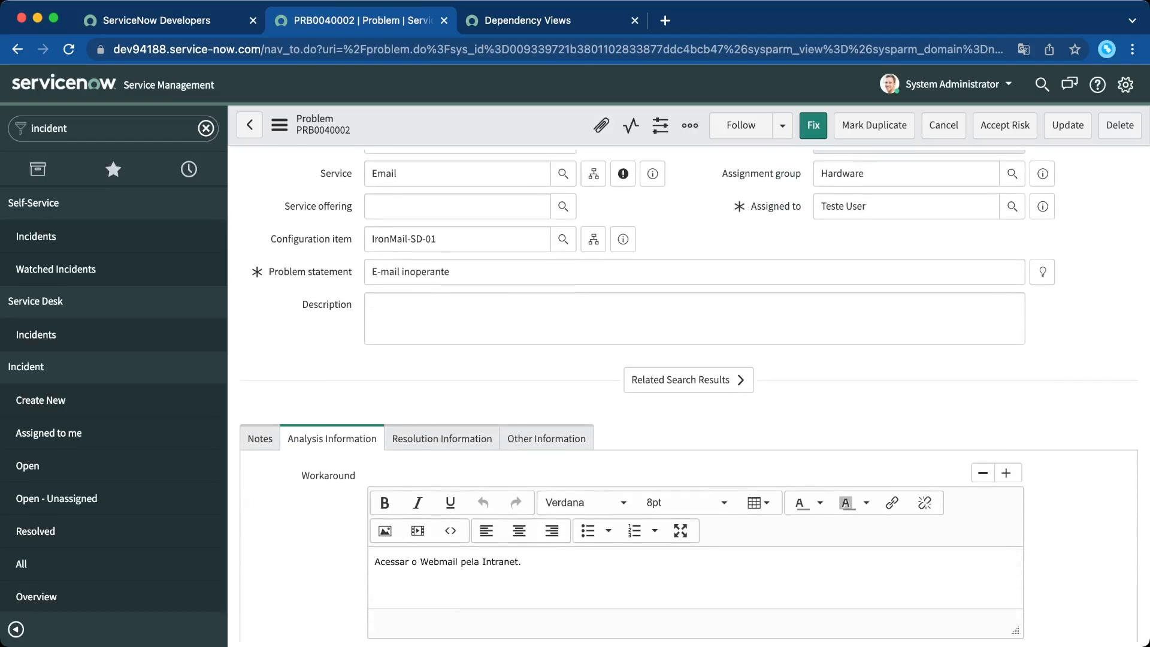
scroll(689, 395, down, 2)
scroll(695, 392, down, 5)
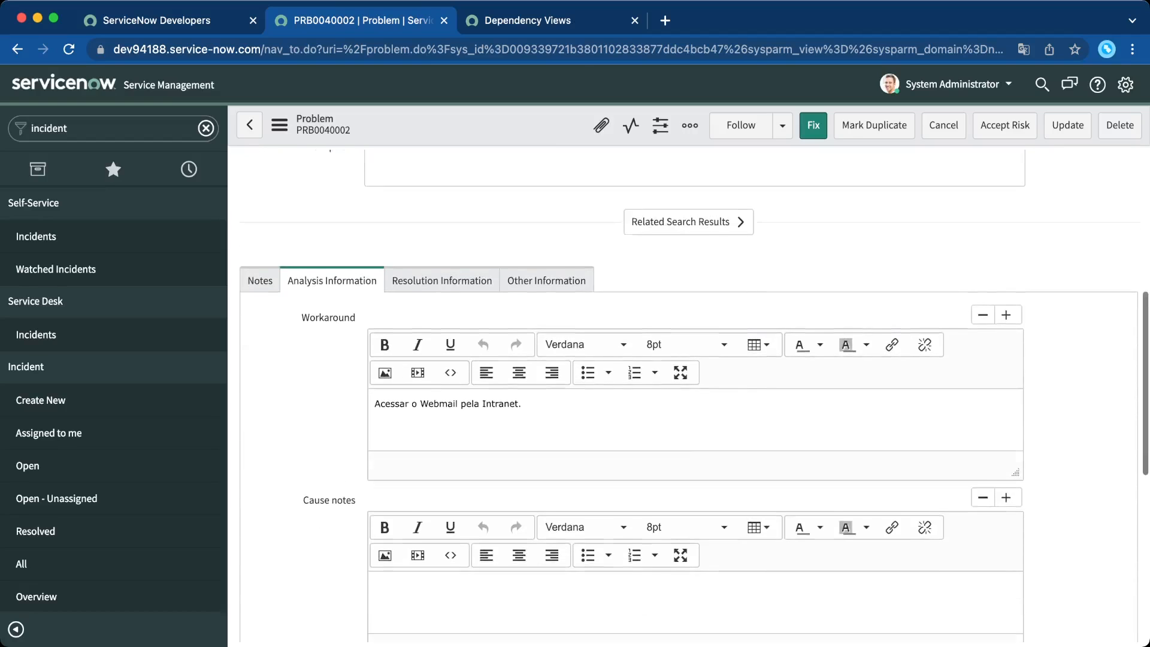
scroll(694, 392, down, 4)
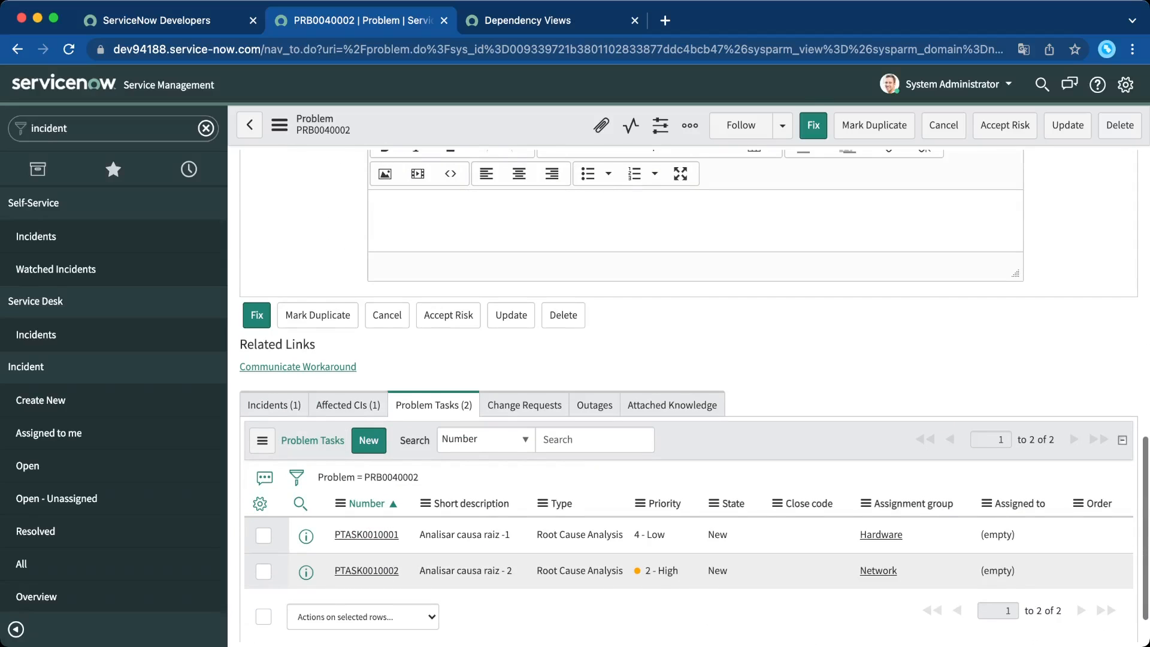
click(298, 367)
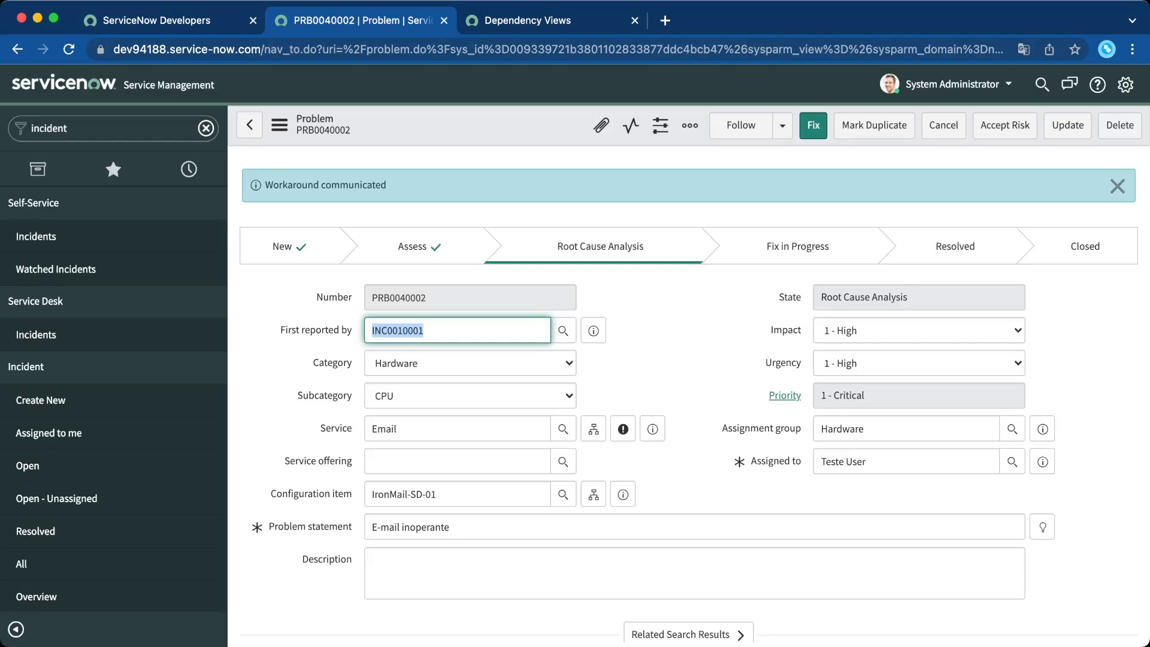
Open the problem's related incident and examine its state, on-hold reason and activity entries for the communicated workaround
scroll(689, 389, down, 10)
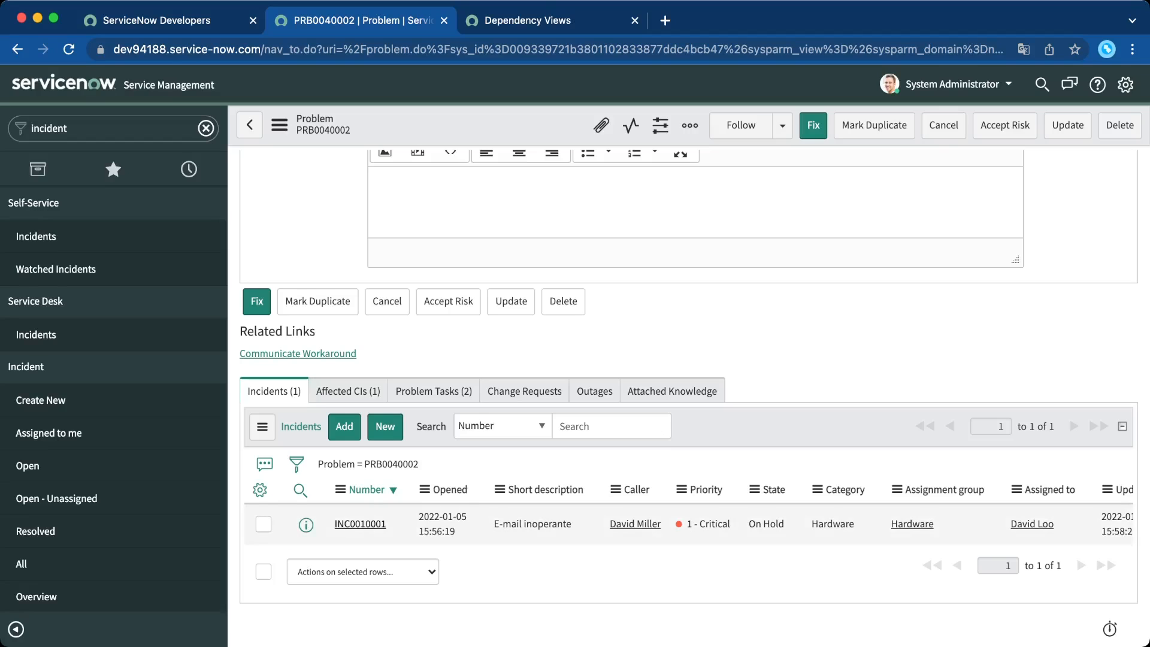
click(360, 524)
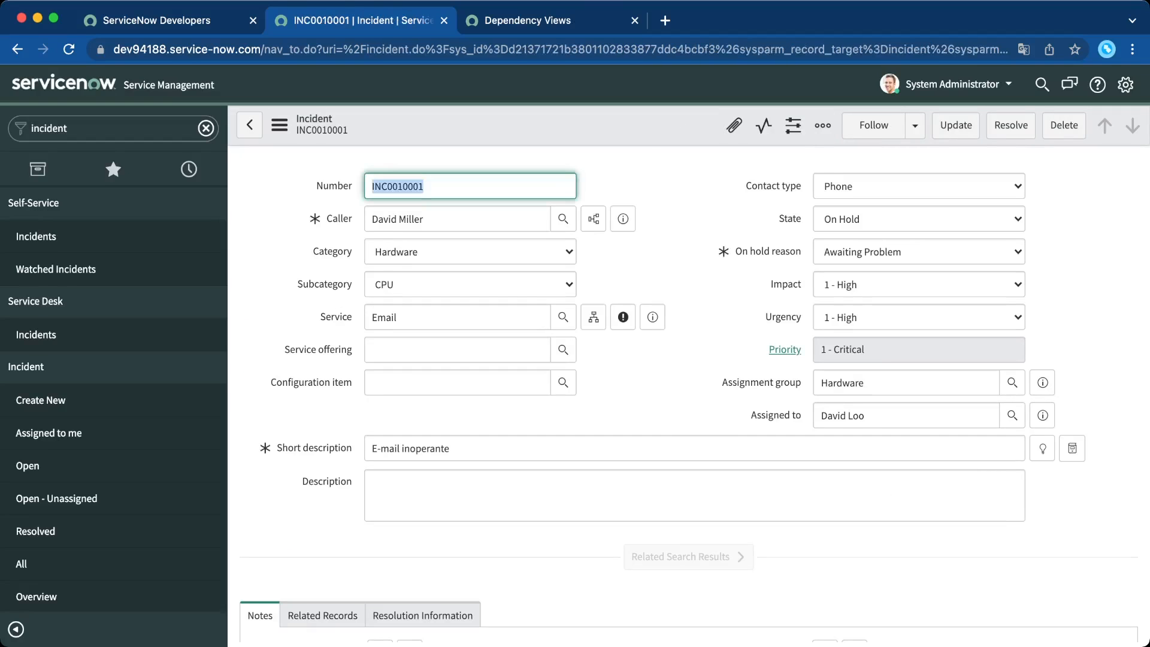
scroll(689, 395, down, 1)
scroll(689, 395, down, 3)
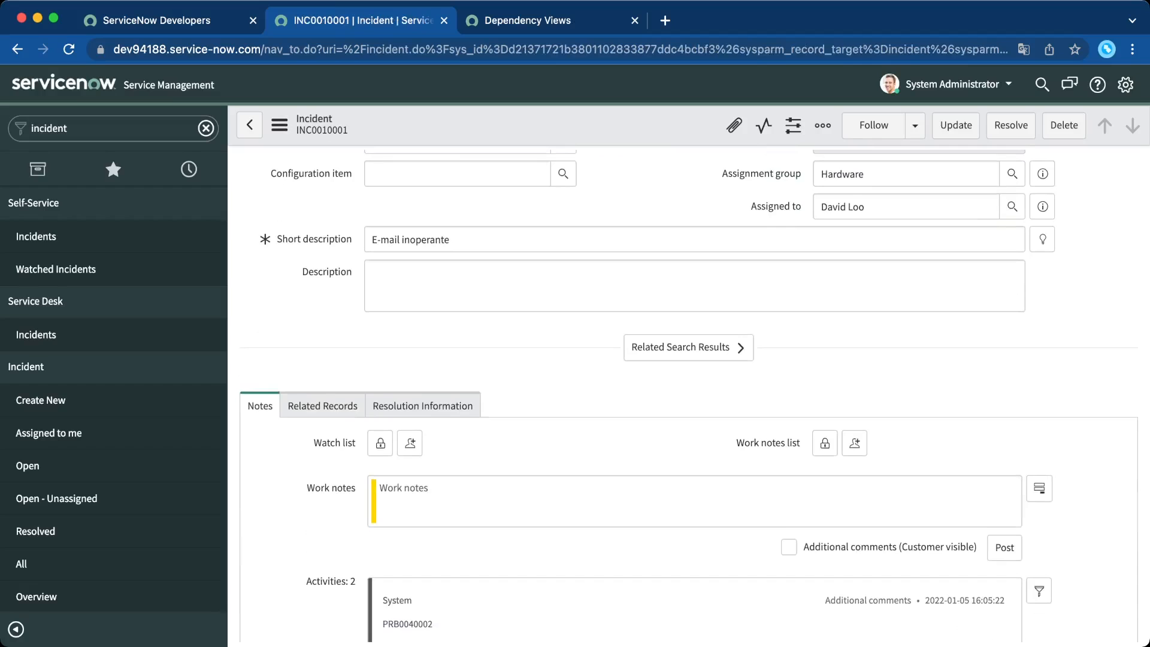
scroll(689, 396, down, 4)
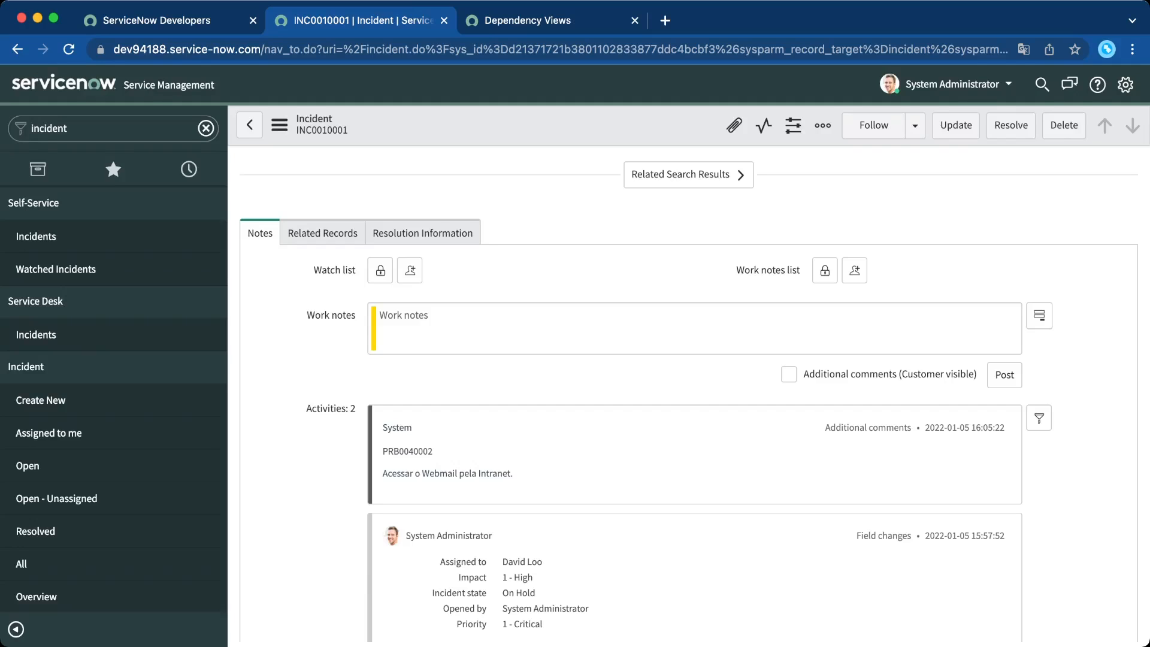
scroll(689, 395, up, 3)
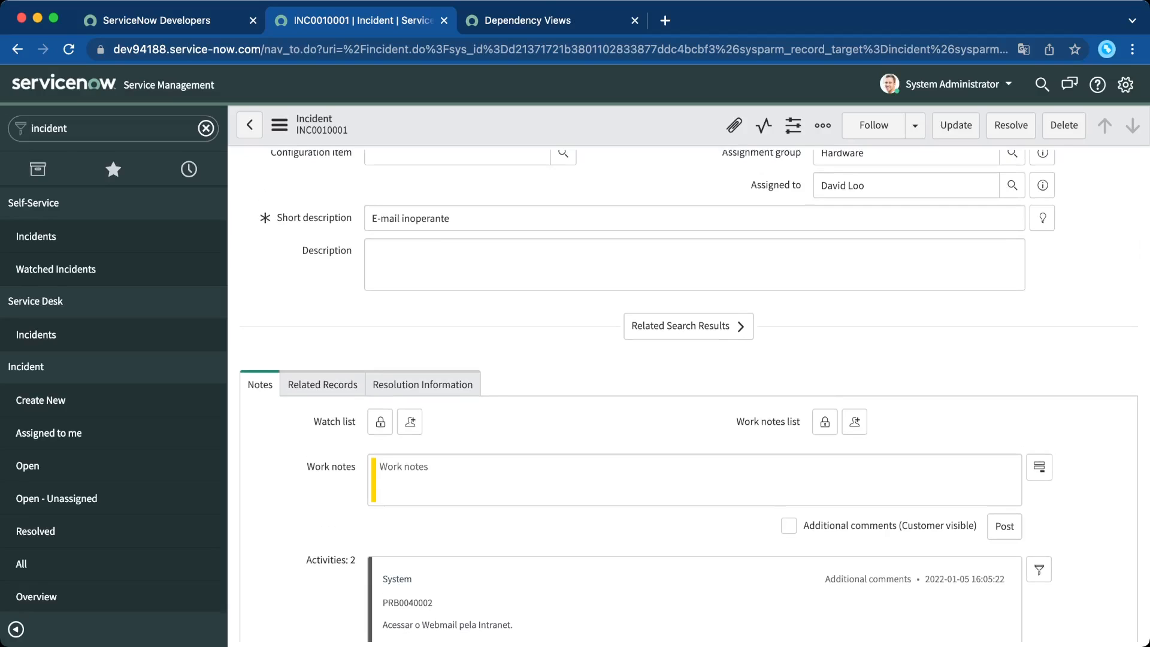
scroll(689, 396, up, 4)
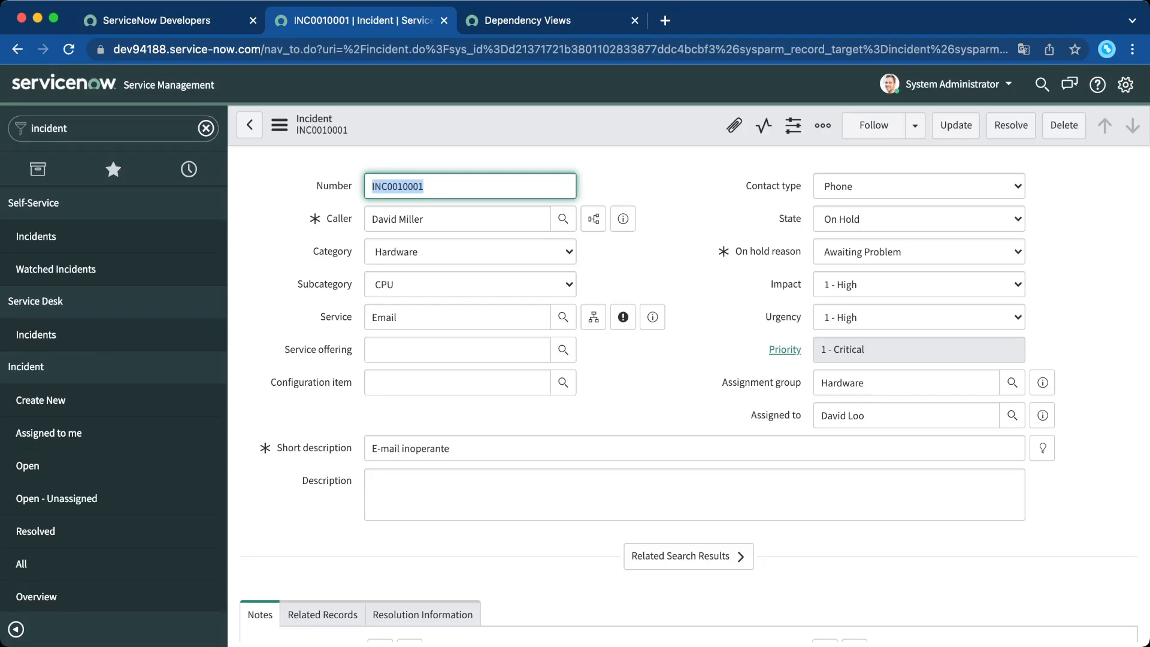
scroll(689, 395, down, 5)
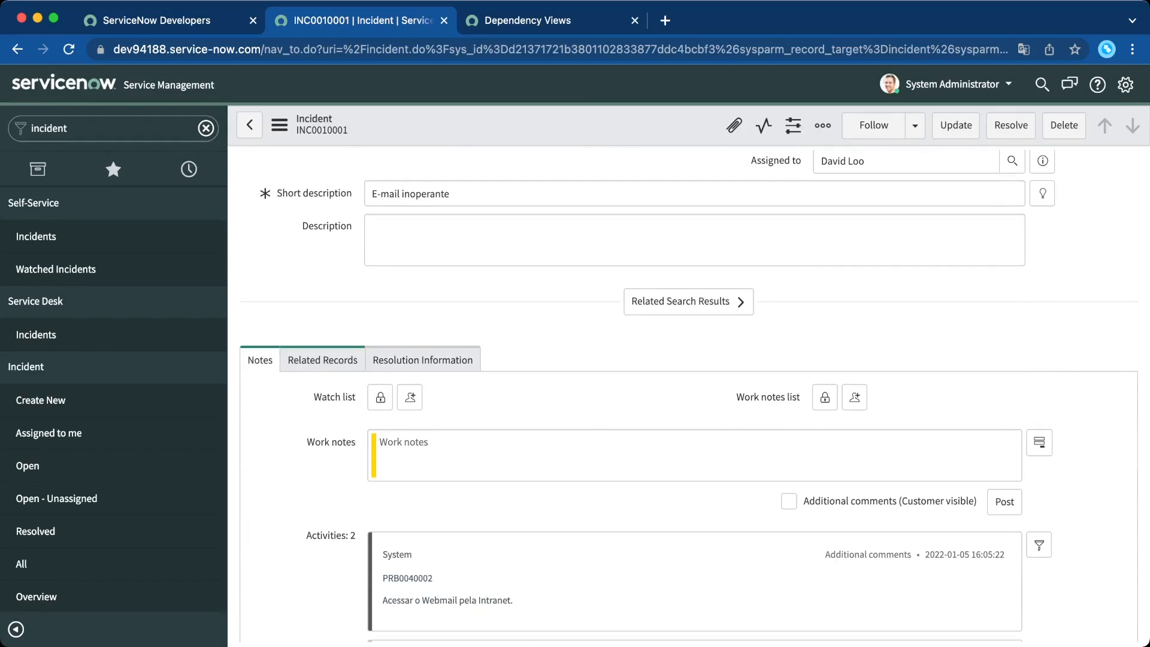
Preview the problem linked in the incident's related records and open its full record
click(323, 360)
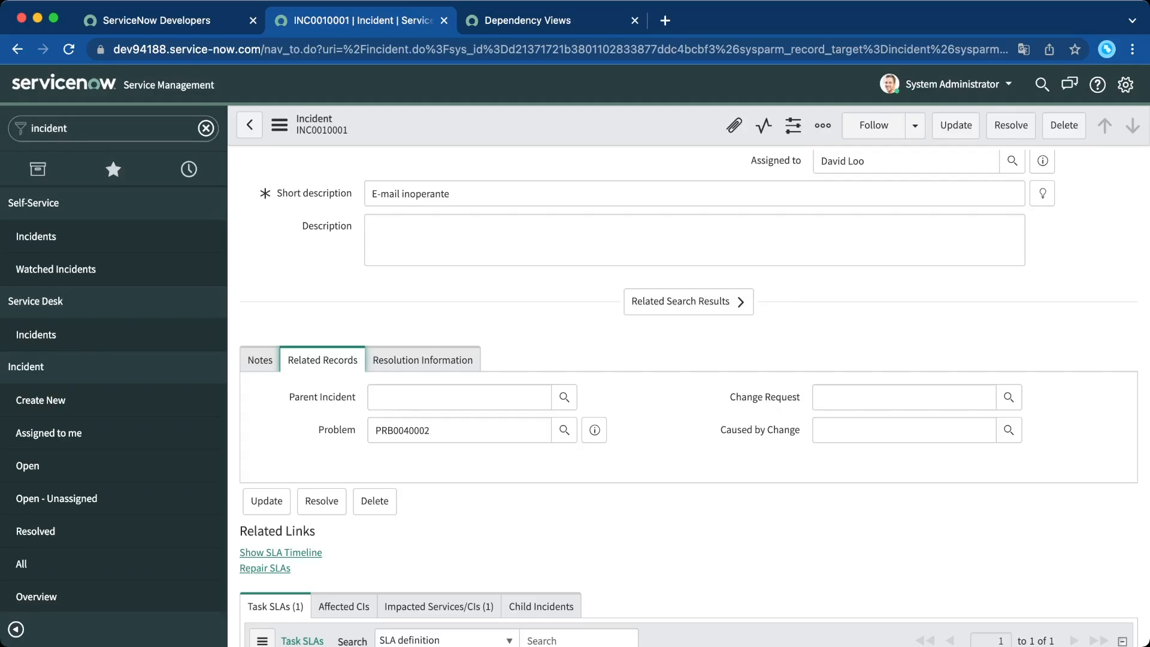
click(595, 430)
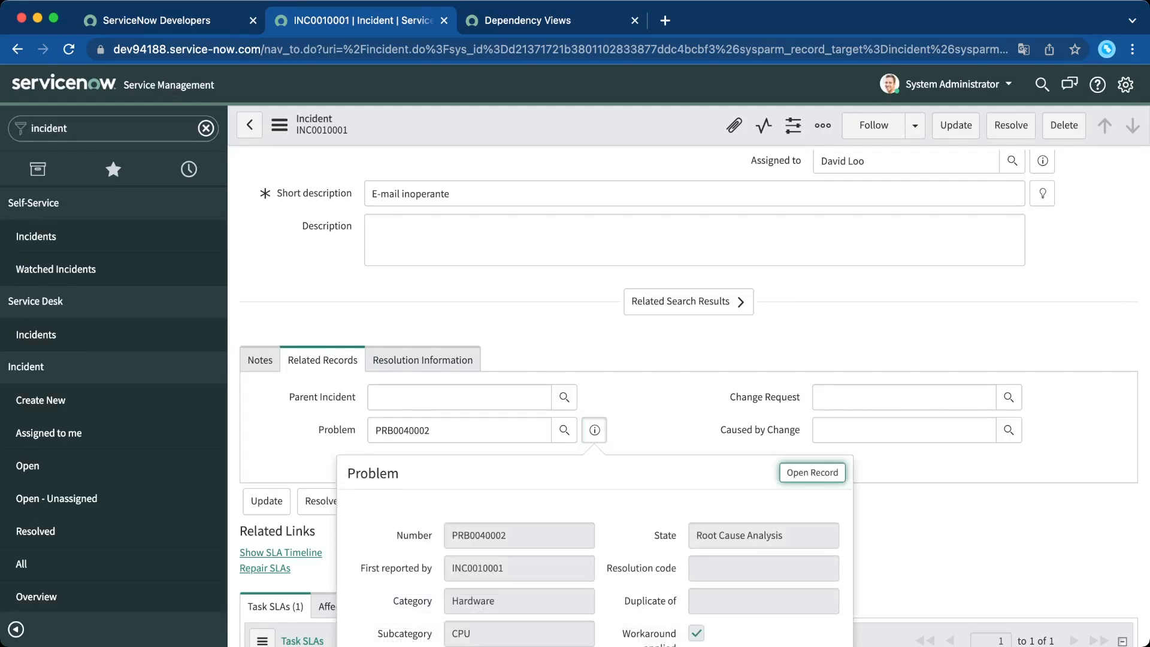
scroll(688, 395, down, 3)
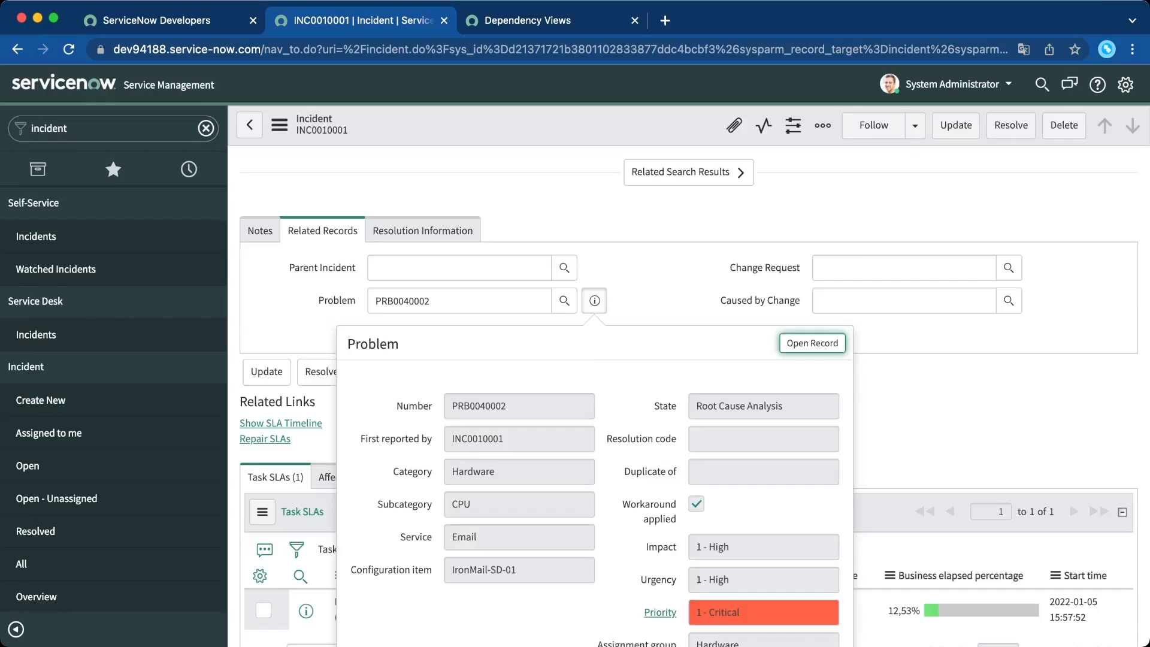
click(812, 344)
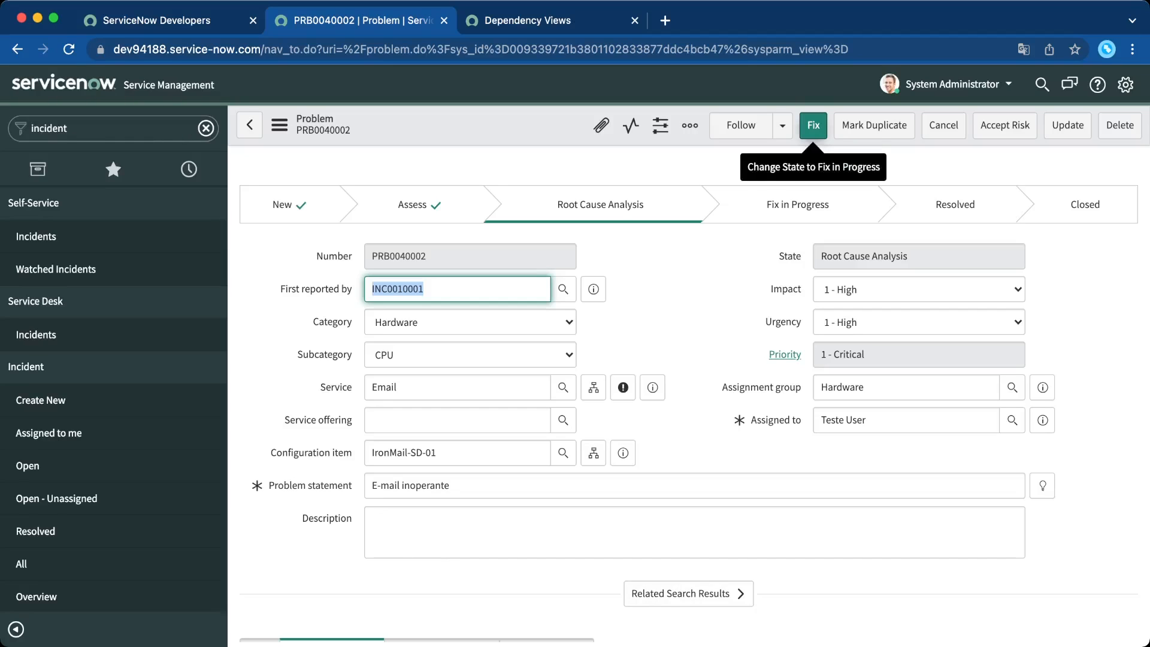
Start moving the problem to Fix in Progress and enter "Falta de atualização do Servidor" as the cause notes
click(813, 125)
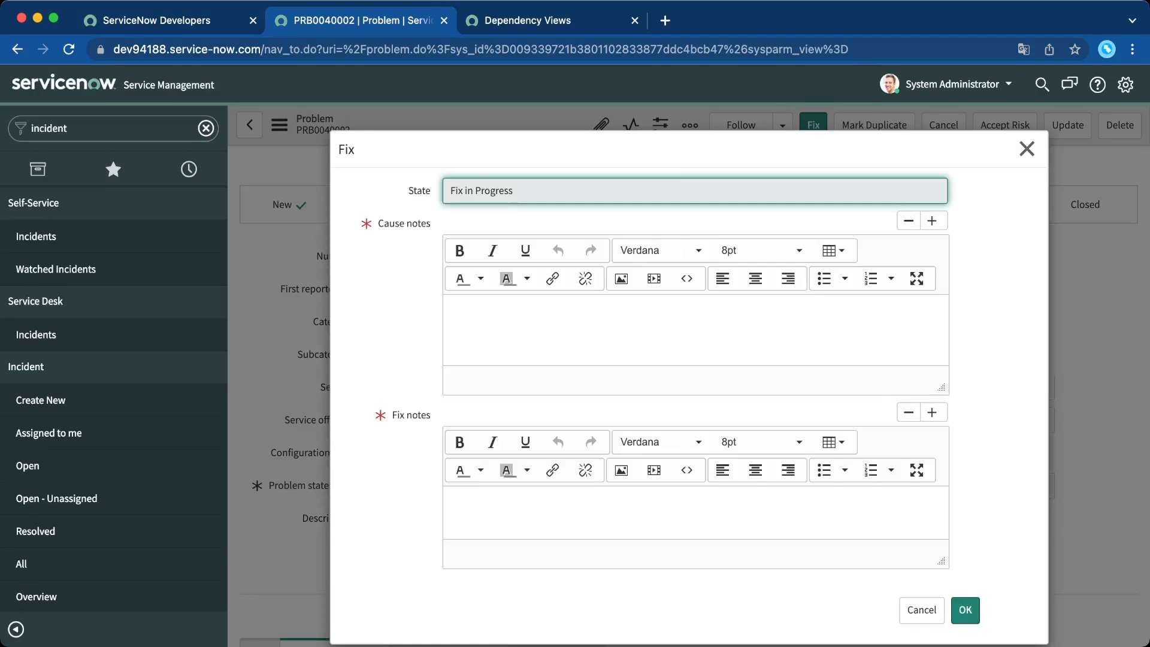
click(450, 310)
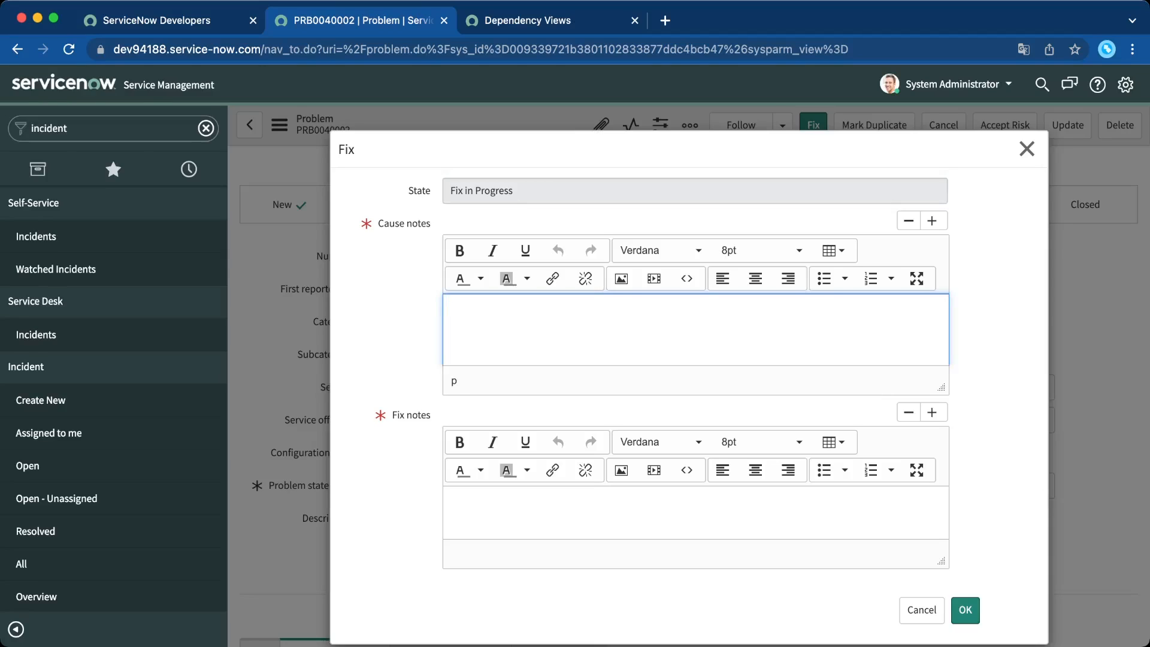
text(Falta de atualizacão do Servidor)
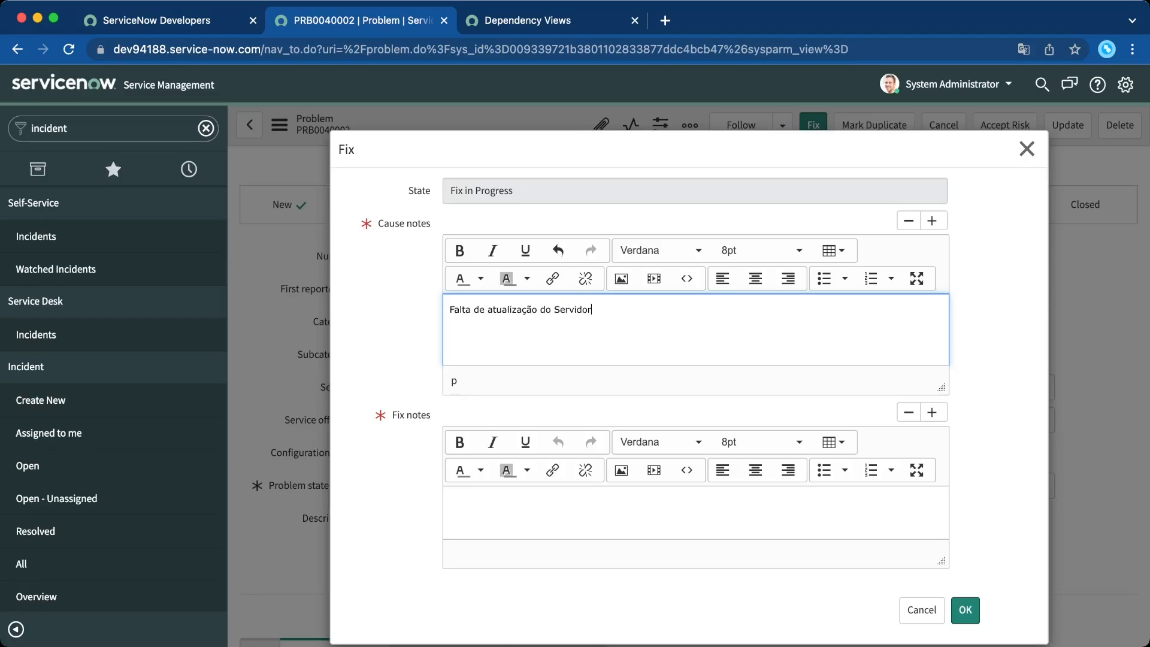
Enter "Realizada a atualização de um patch" as the fix notes and confirm the change to Fix in Progress
click(450, 501)
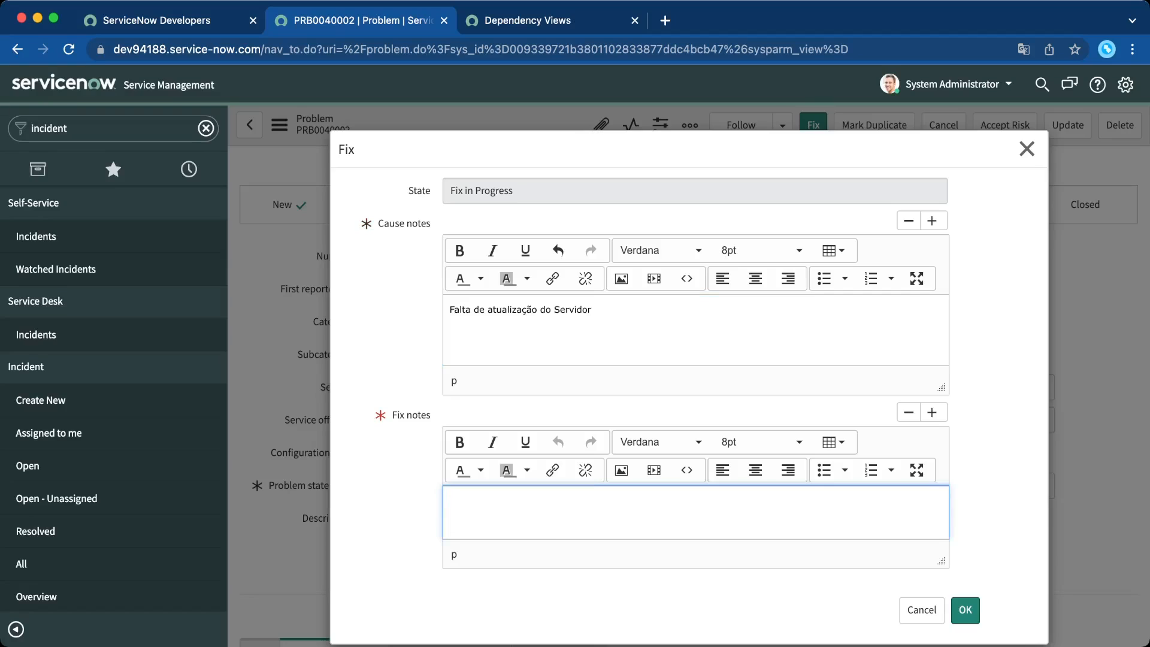
text(Realizada a atualização de um opat)
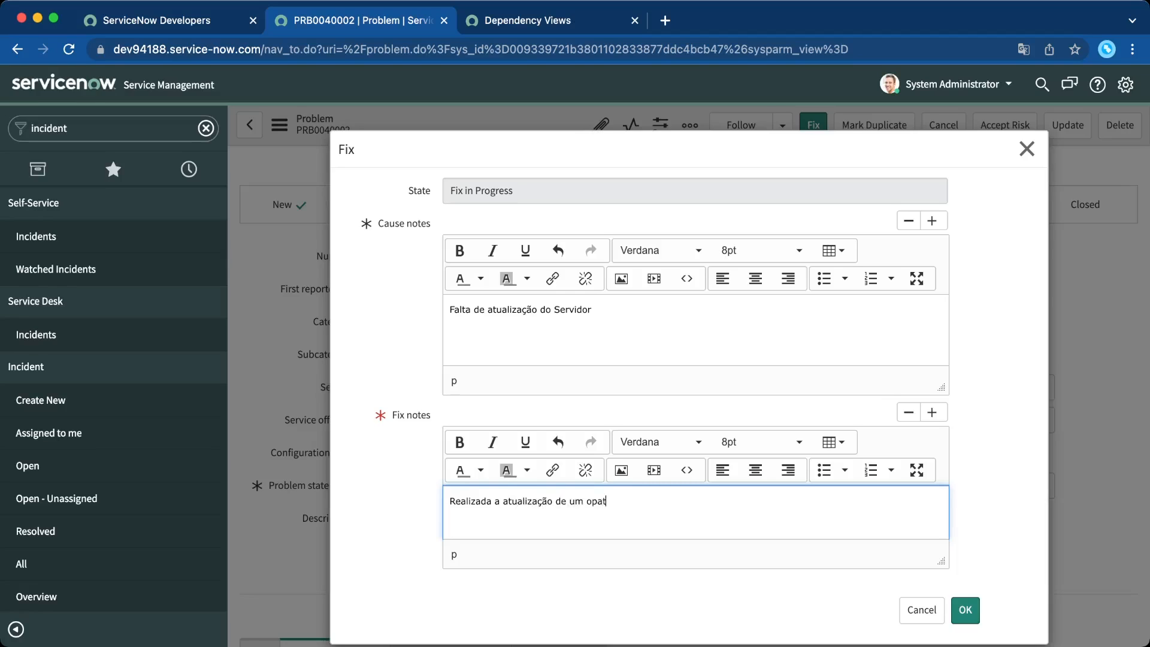
key(BackSpace)
key(BackSpace)
key(BackSpace)
key(BackSpace)
text(patch)
key(Tab)
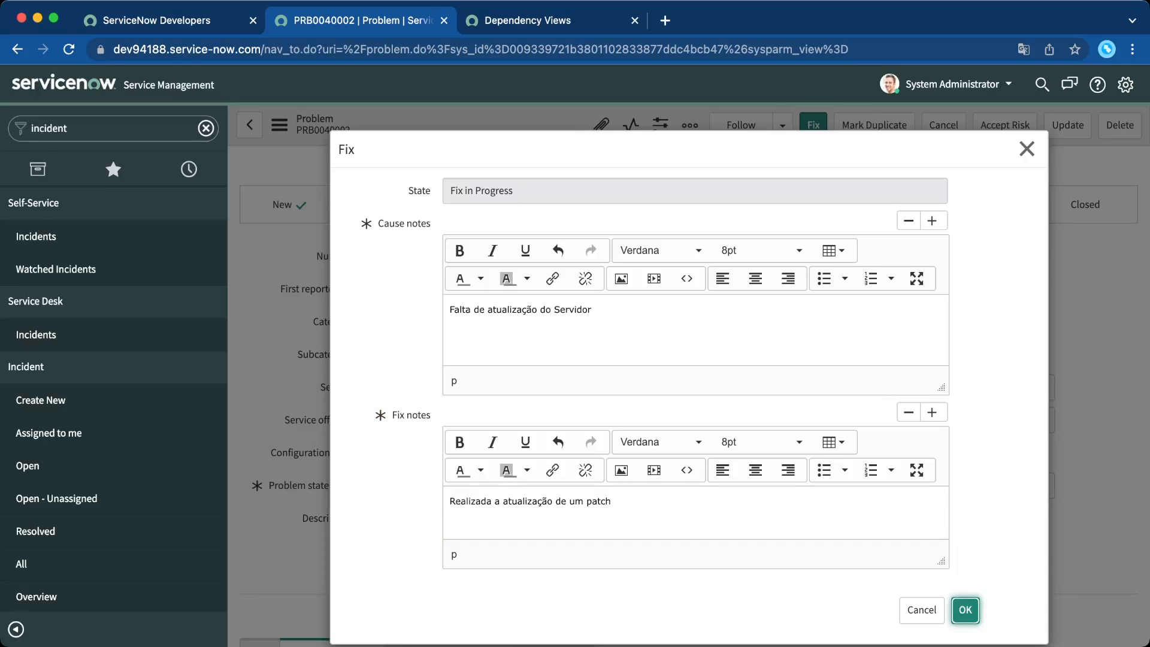
key(Return)
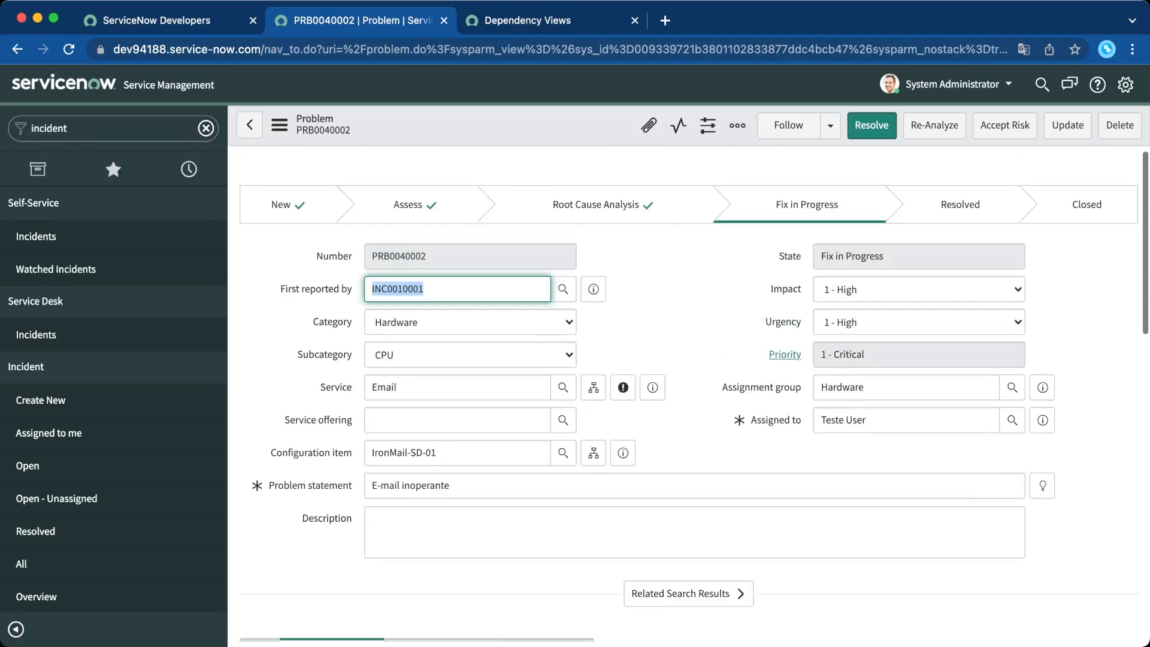
Check the problem's cause notes and fix notes in its analysis and resolution information, and resolve the problem
scroll(689, 395, down, 6)
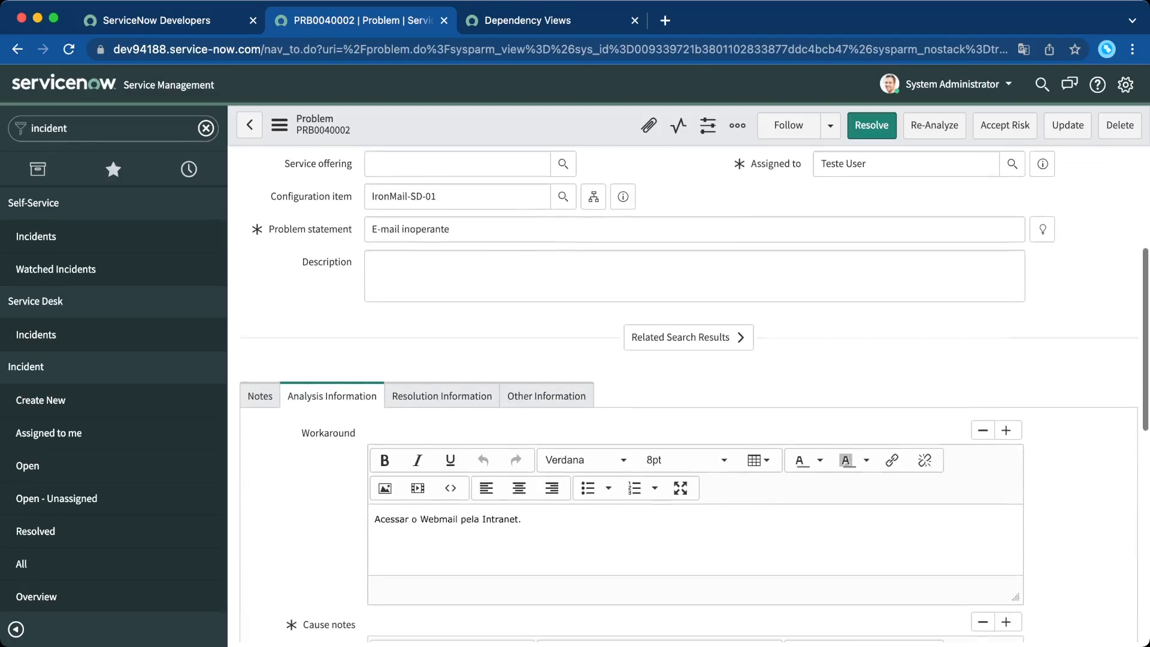
scroll(689, 395, down, 1)
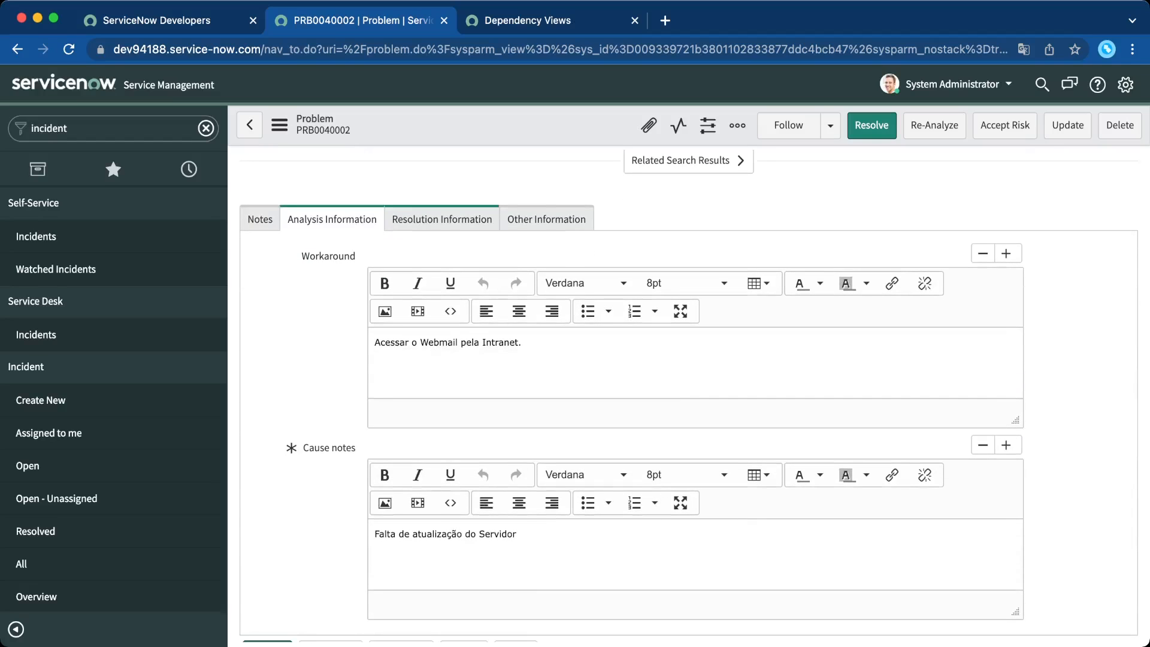
click(442, 218)
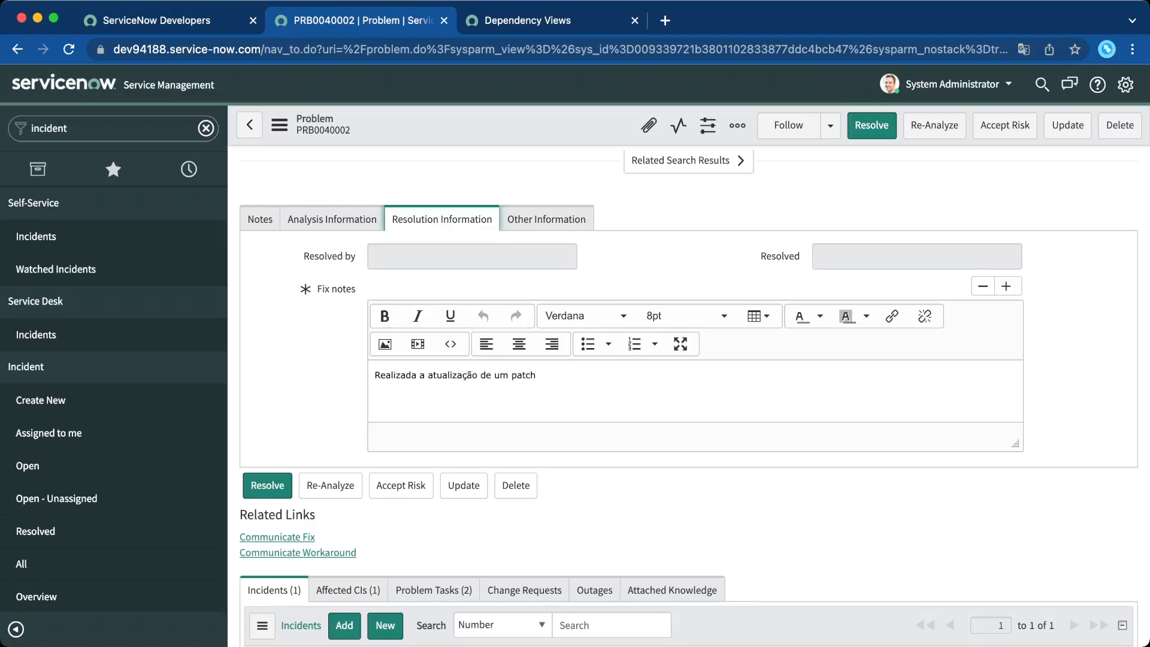
scroll(689, 384, up, 1)
click(872, 125)
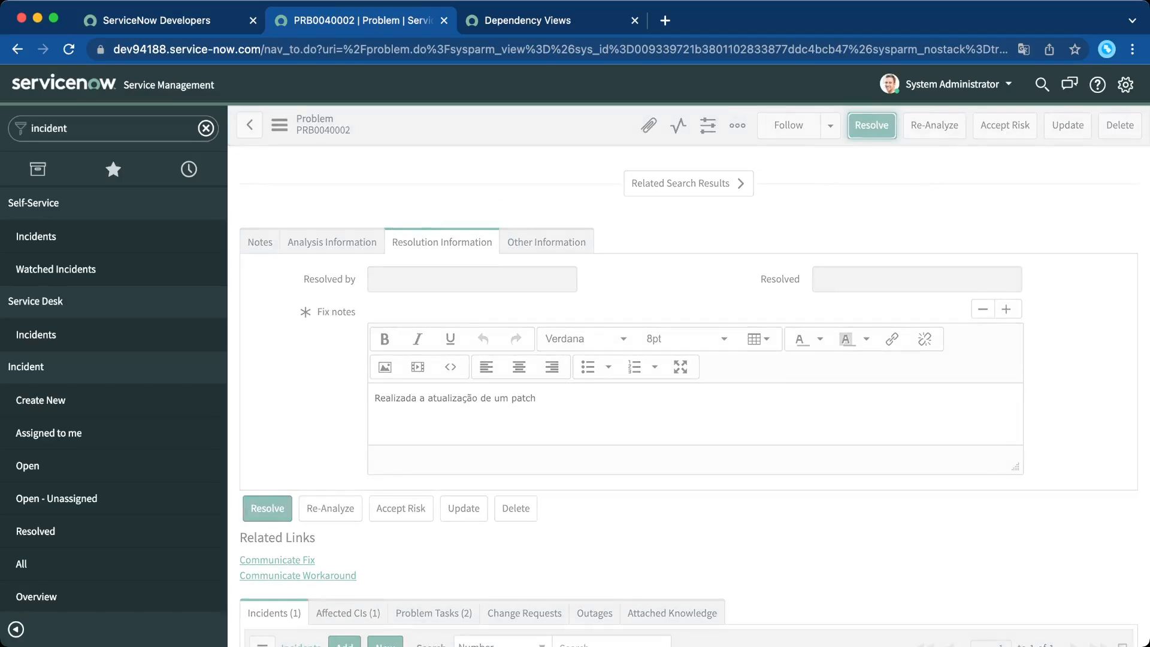
Review the resolved problem's resolution and analysis information, complete the problem, and check the state of its related incident
scroll(689, 383, down, 6)
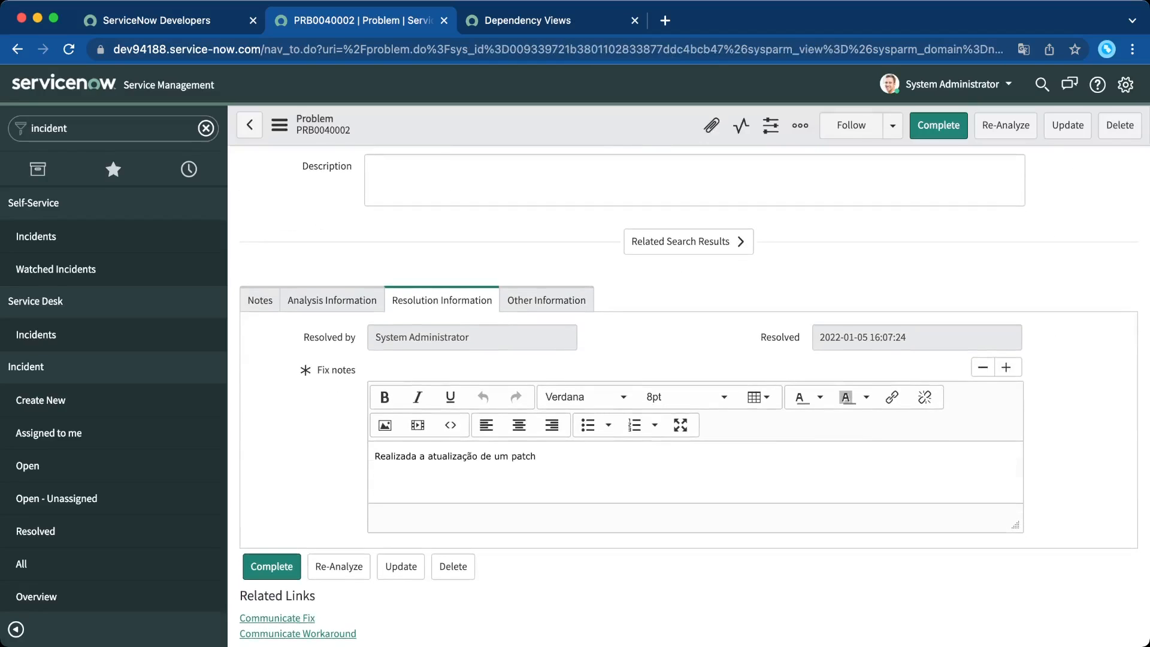
scroll(689, 395, down, 1)
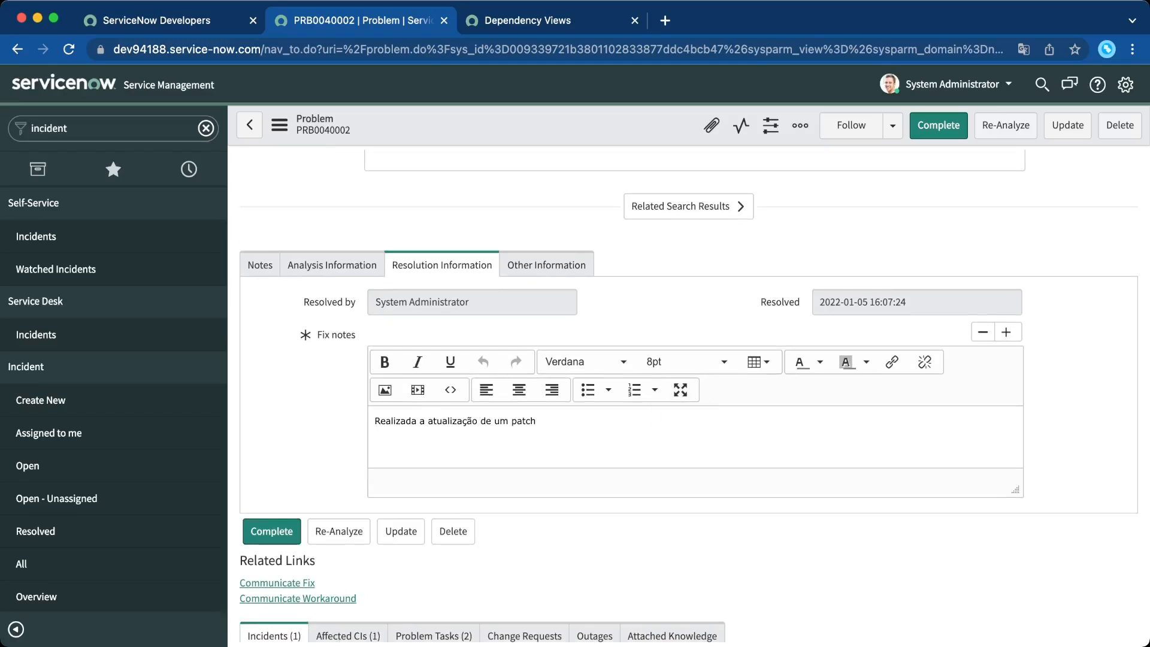
scroll(689, 383, down, 4)
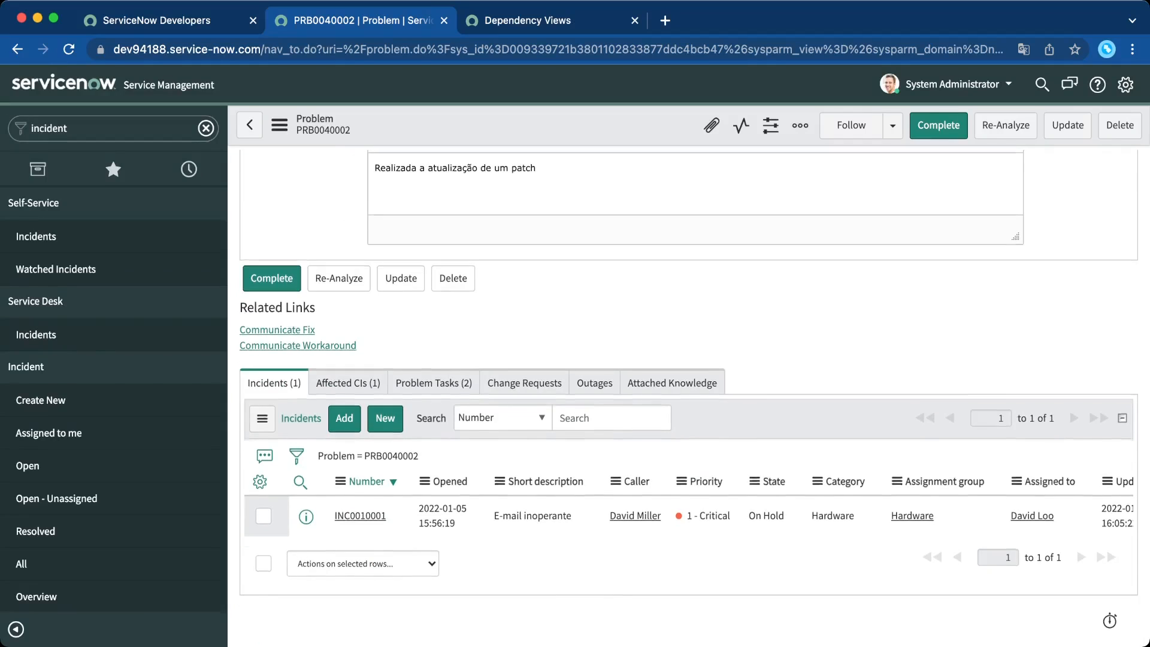
scroll(689, 395, up, 3)
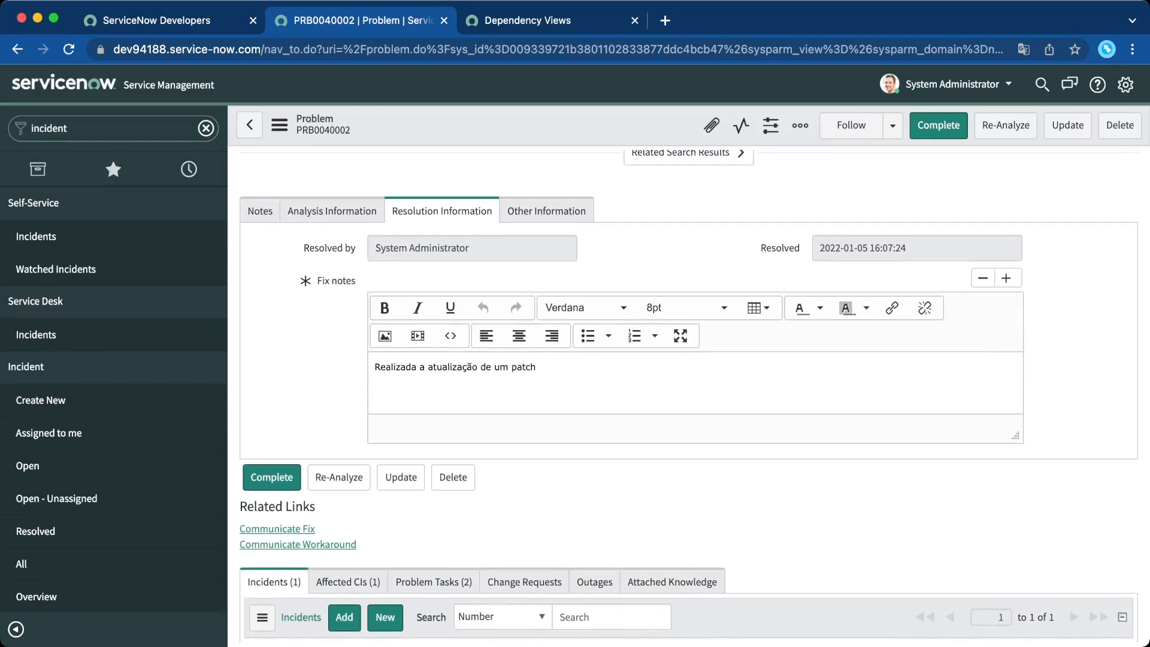
scroll(689, 395, down, 1)
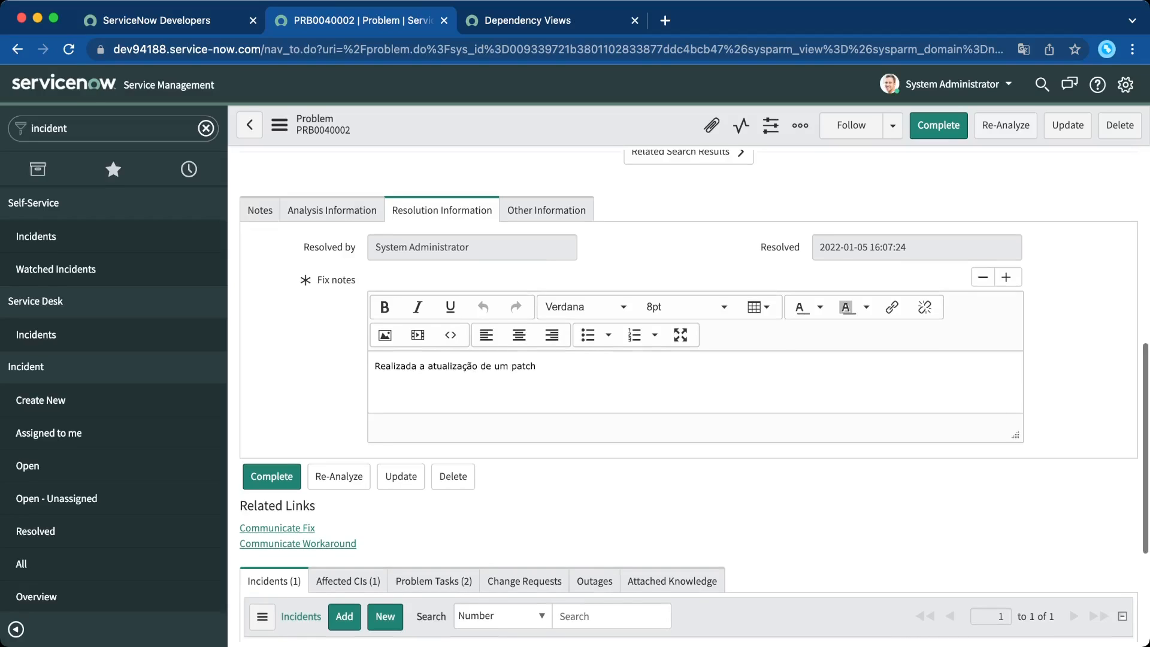
click(332, 210)
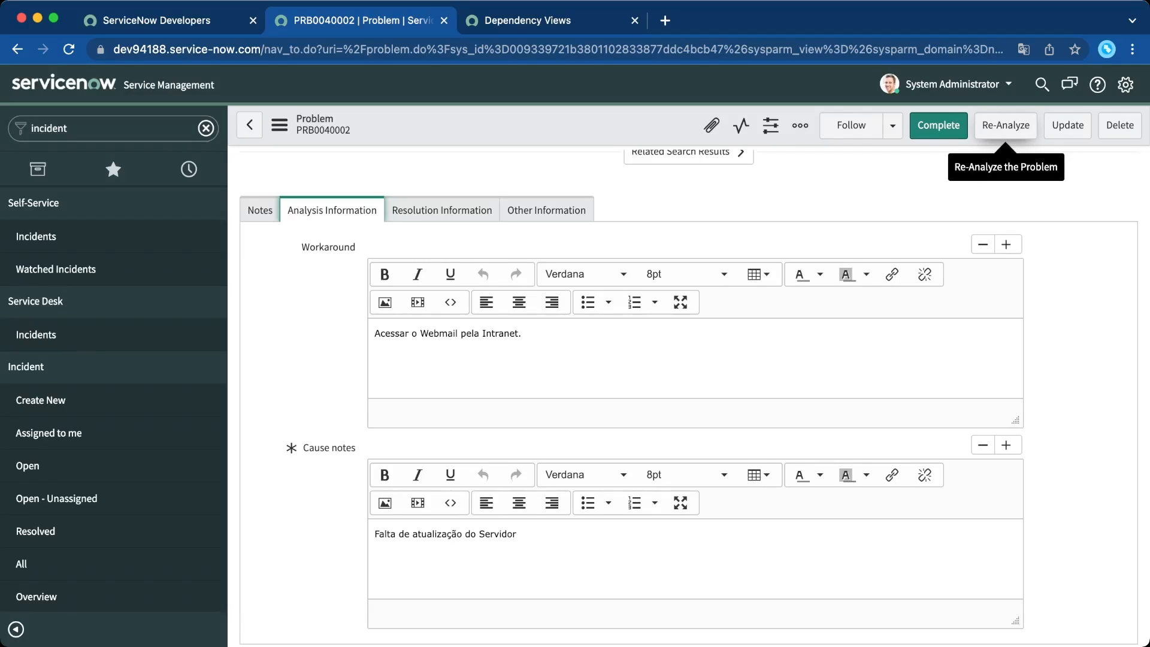
scroll(689, 389, down, 6)
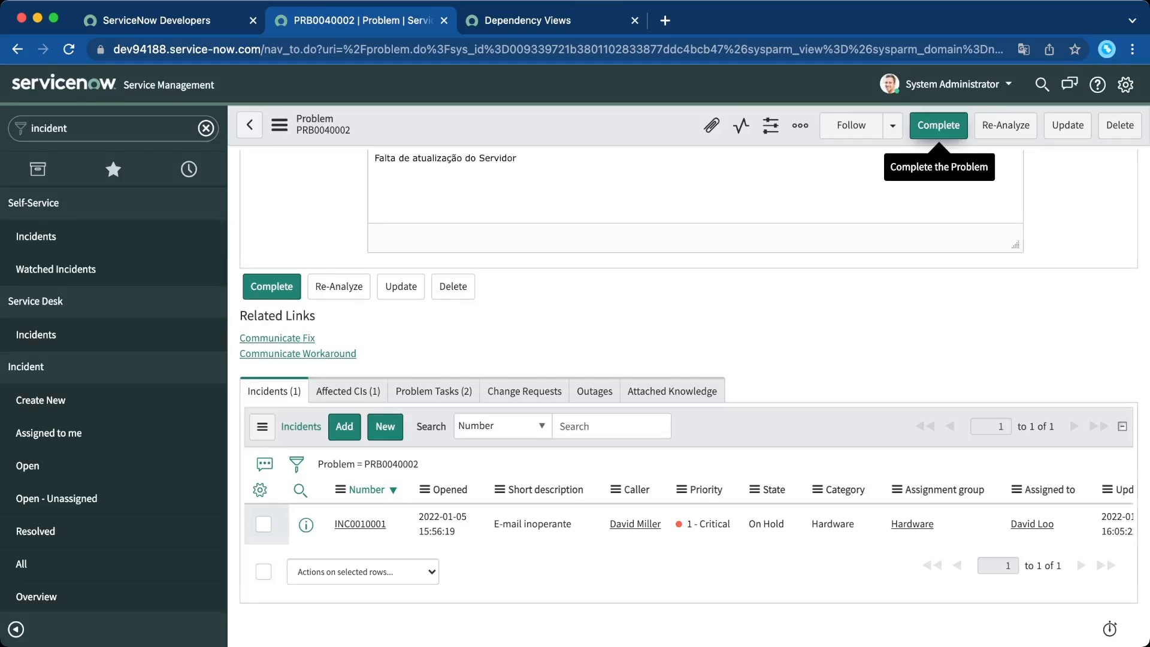
click(939, 125)
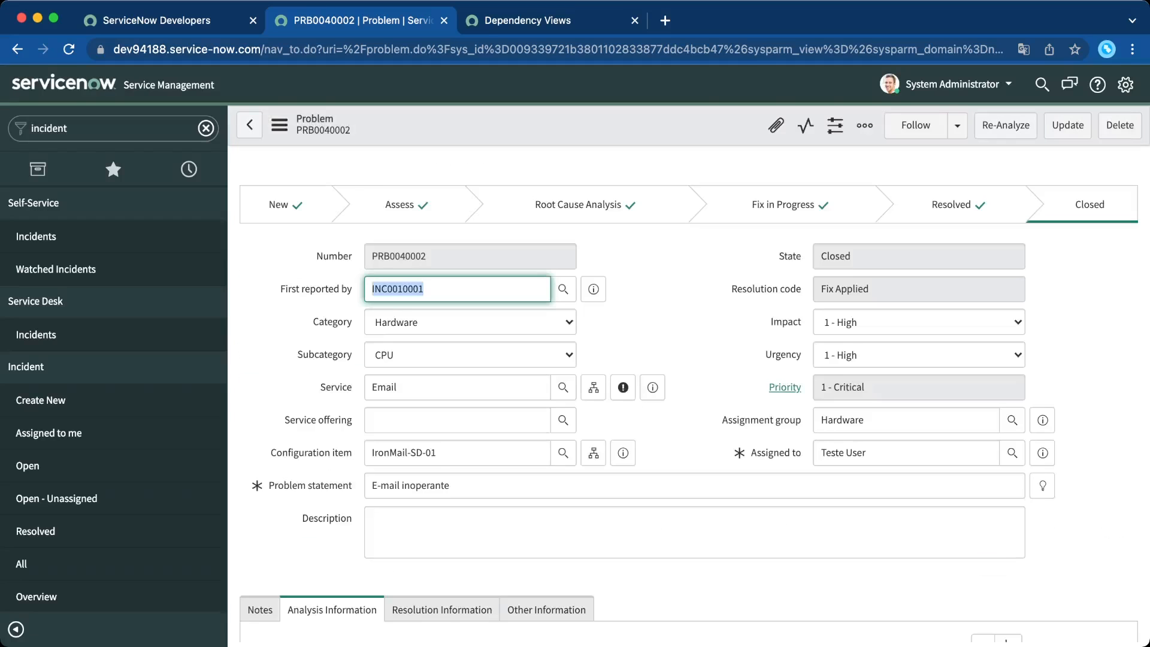
scroll(689, 395, down, 15)
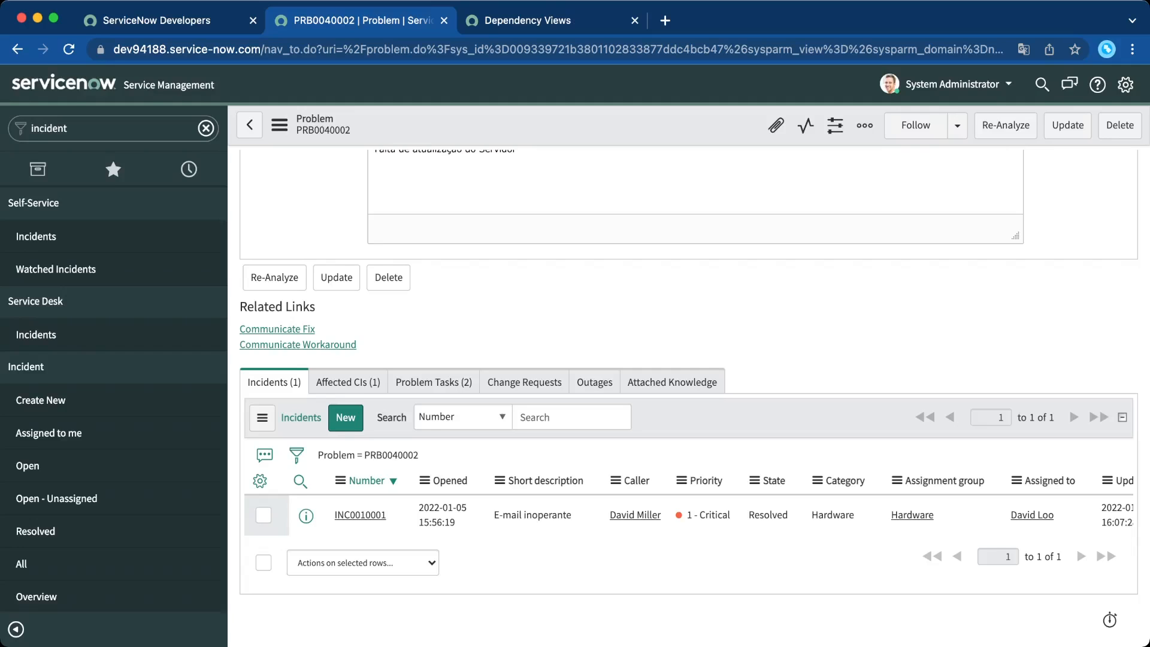
Communicate the problem's fix, and open the related incident INC0010001 to check its activity notes for the comments and state changes
click(277, 329)
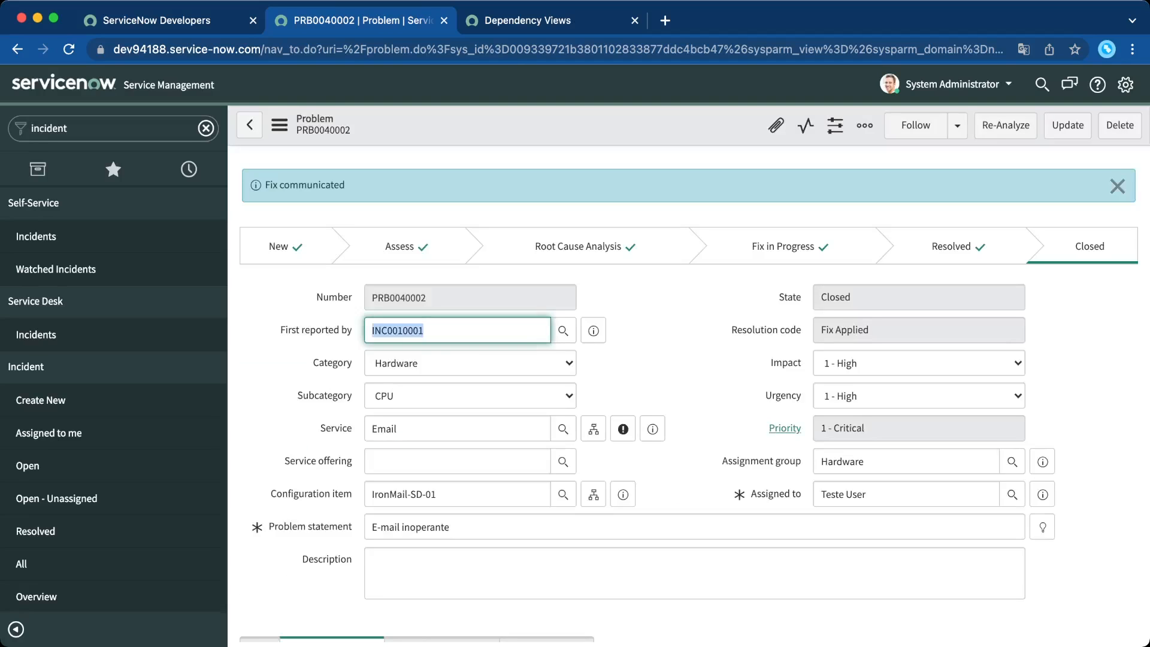
scroll(689, 395, down, 15)
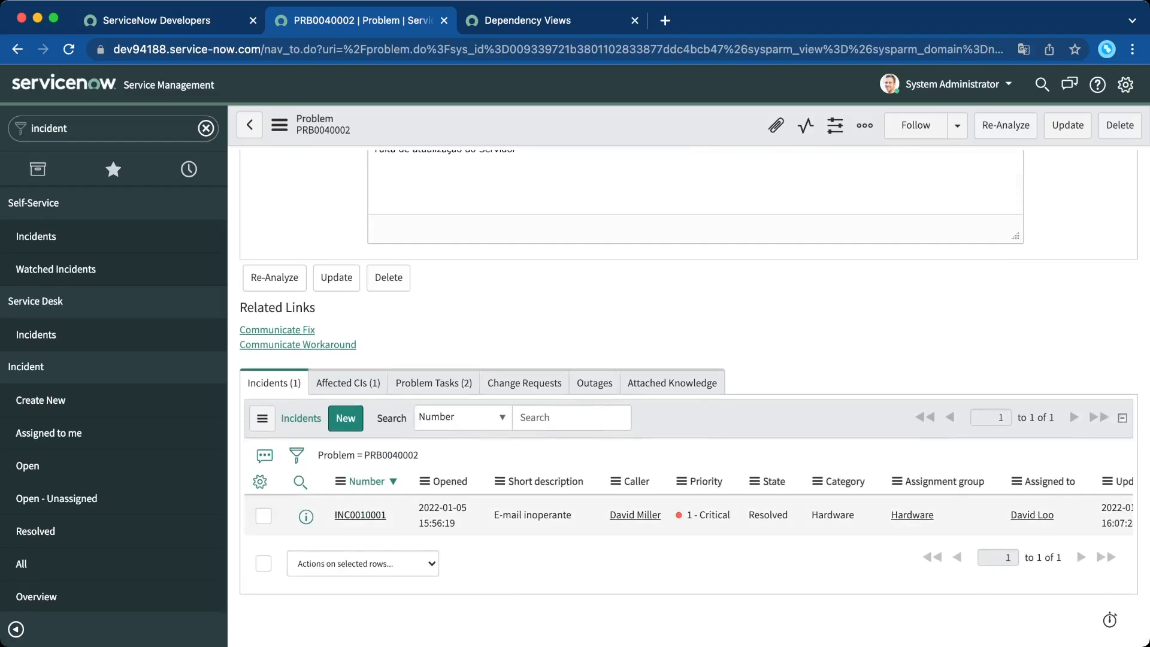
click(360, 514)
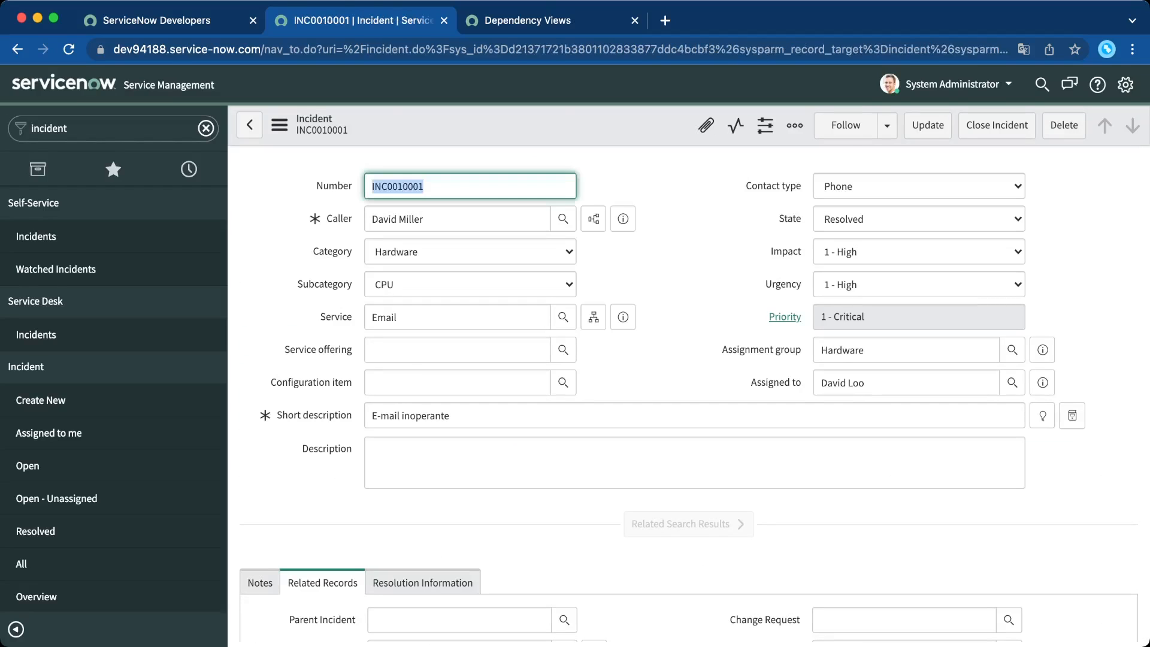
scroll(689, 395, down, 5)
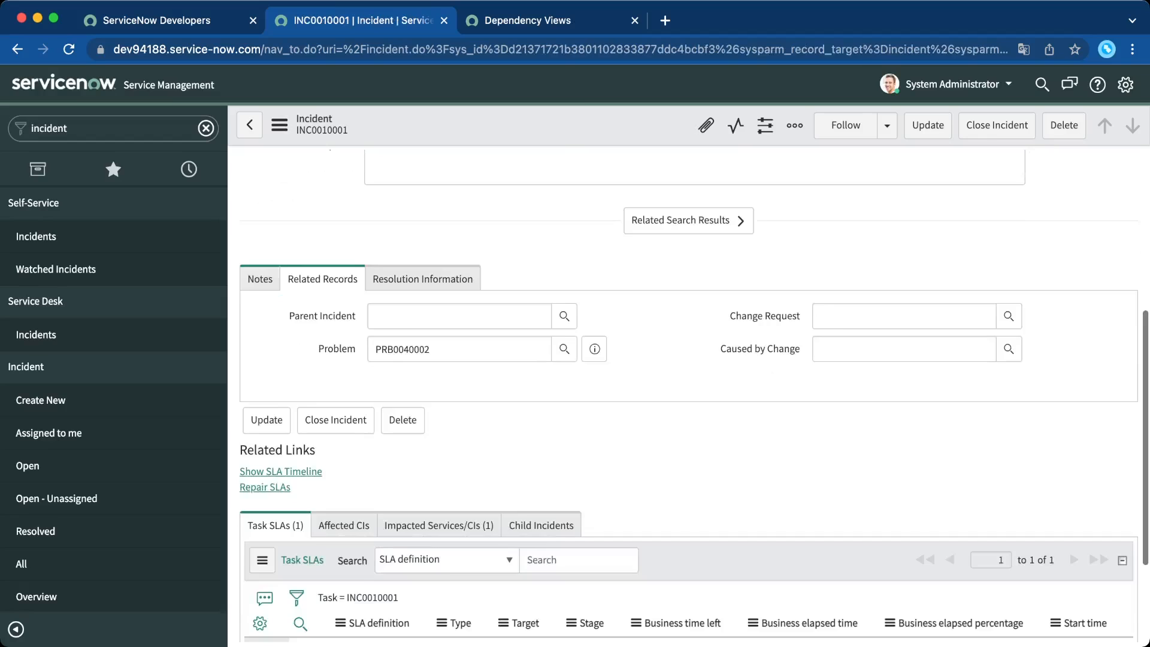
click(260, 280)
scroll(689, 395, down, 1)
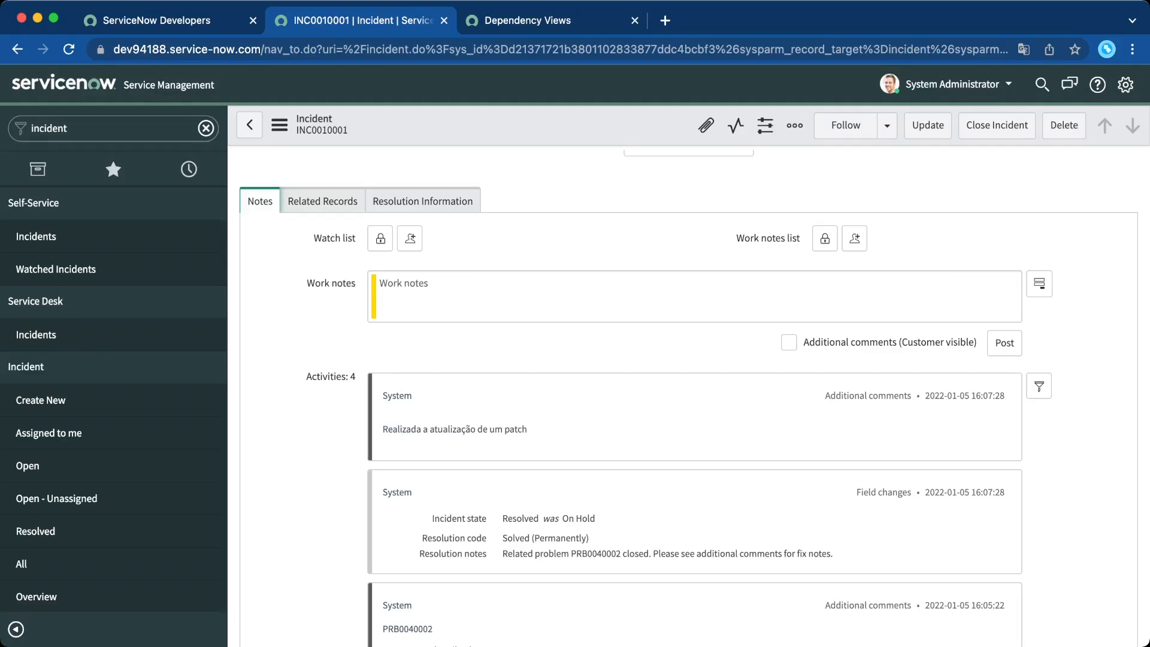
scroll(689, 395, down, 5)
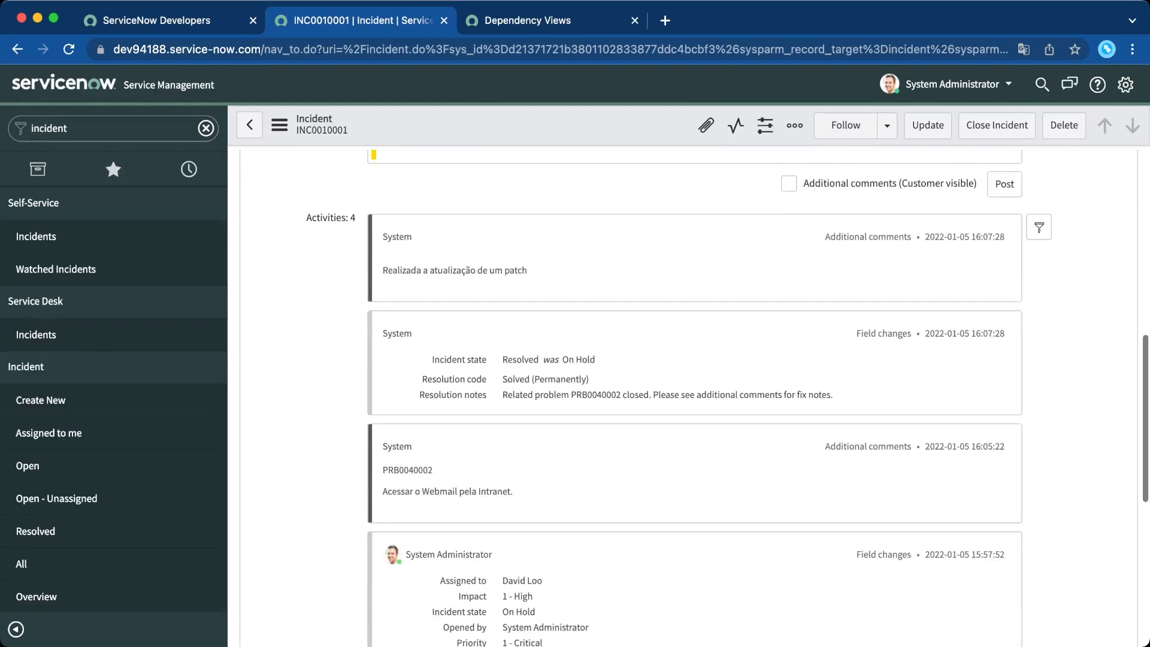
scroll(689, 395, up, 10)
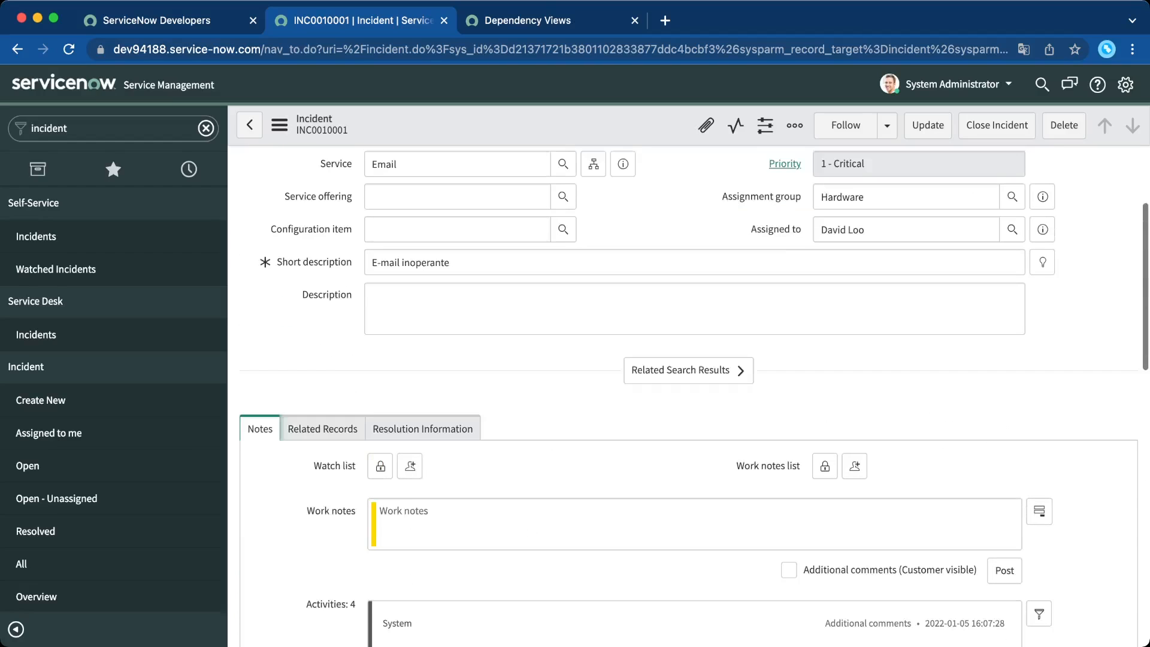